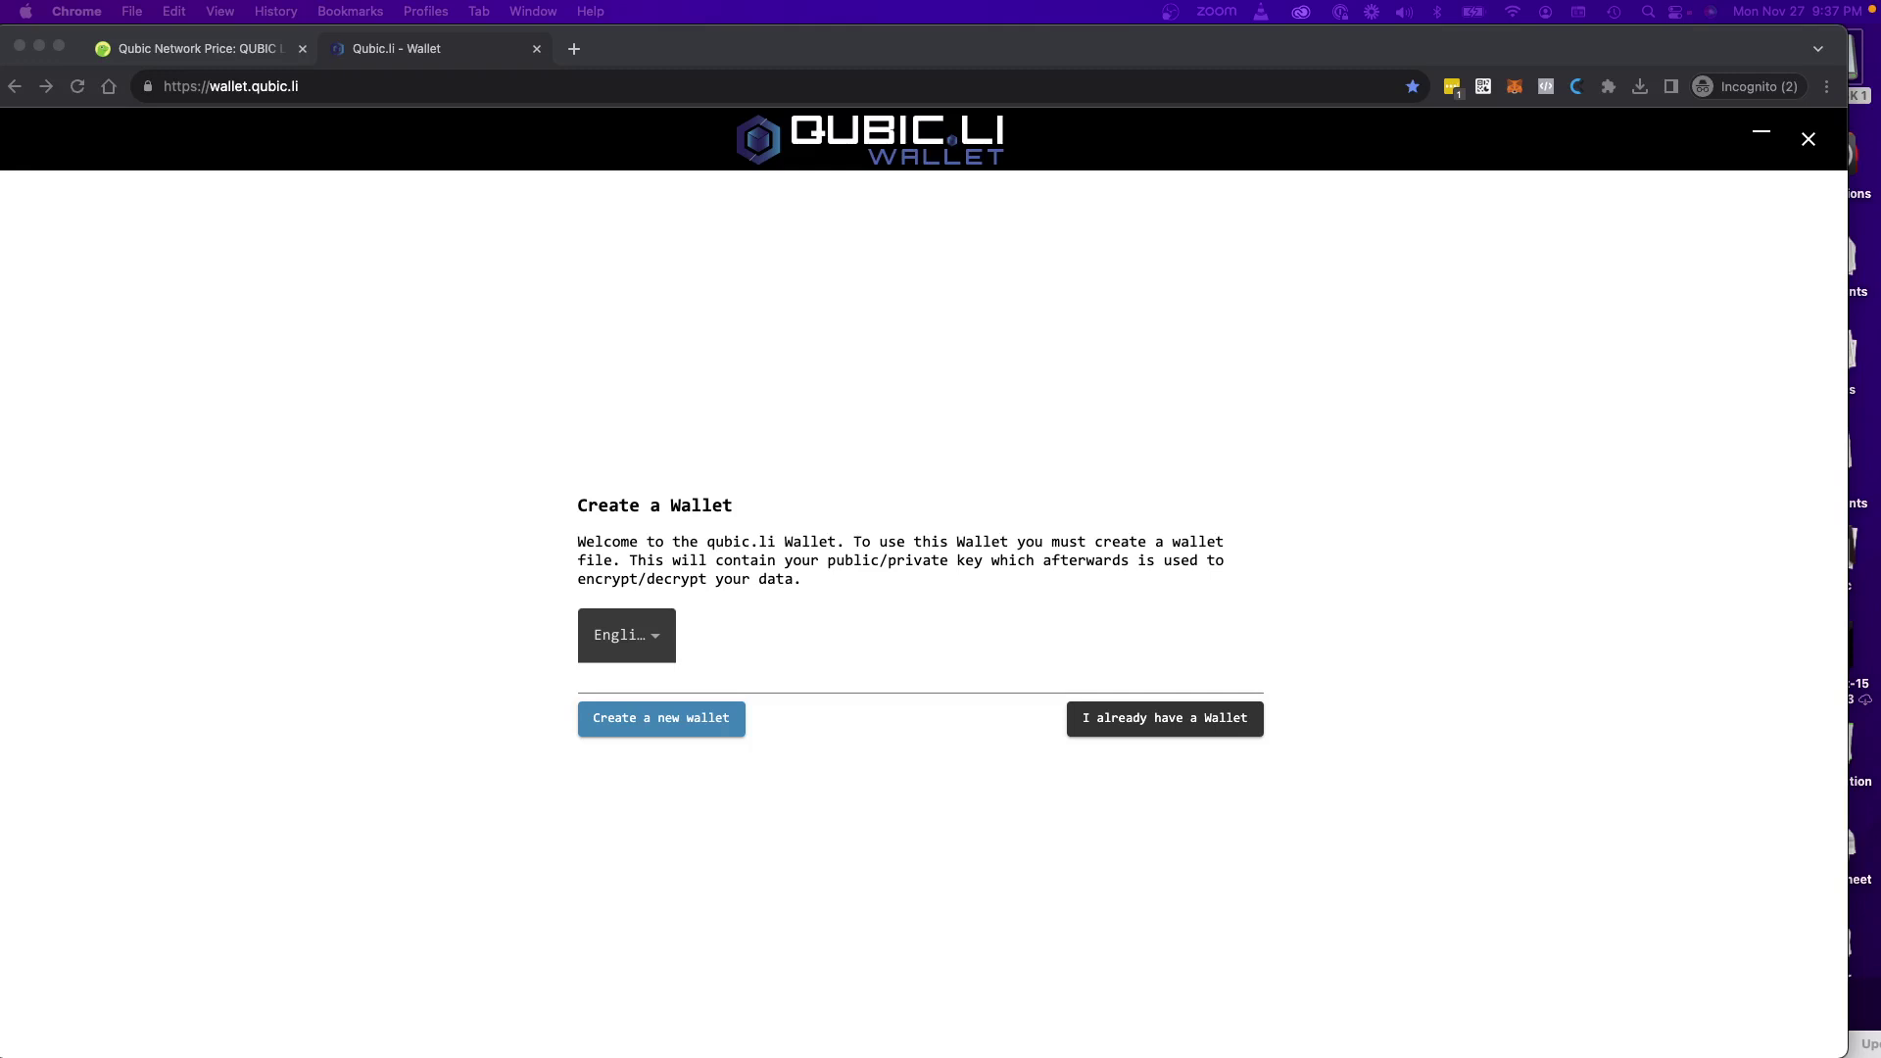
- Start creating a brand-new Qubic.li wallet to reach the wallet file download prompt
click(843, 805)
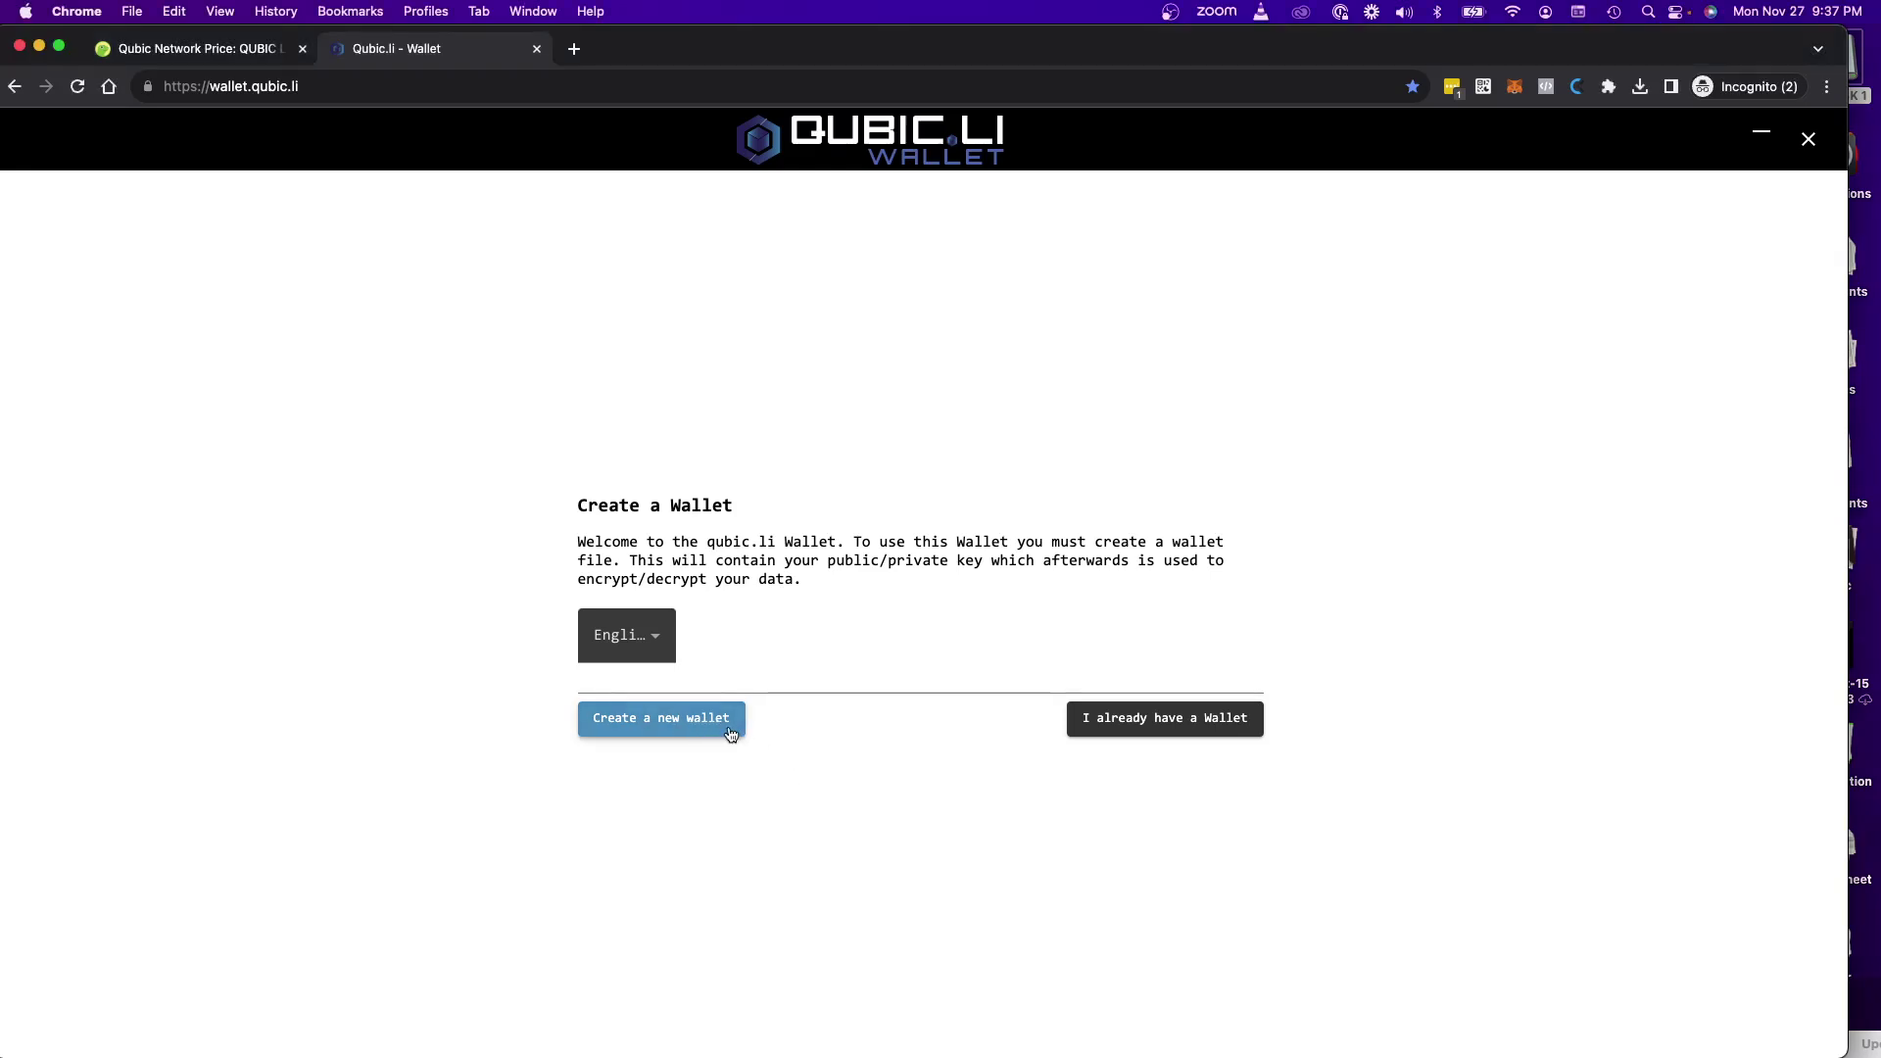
click(730, 734)
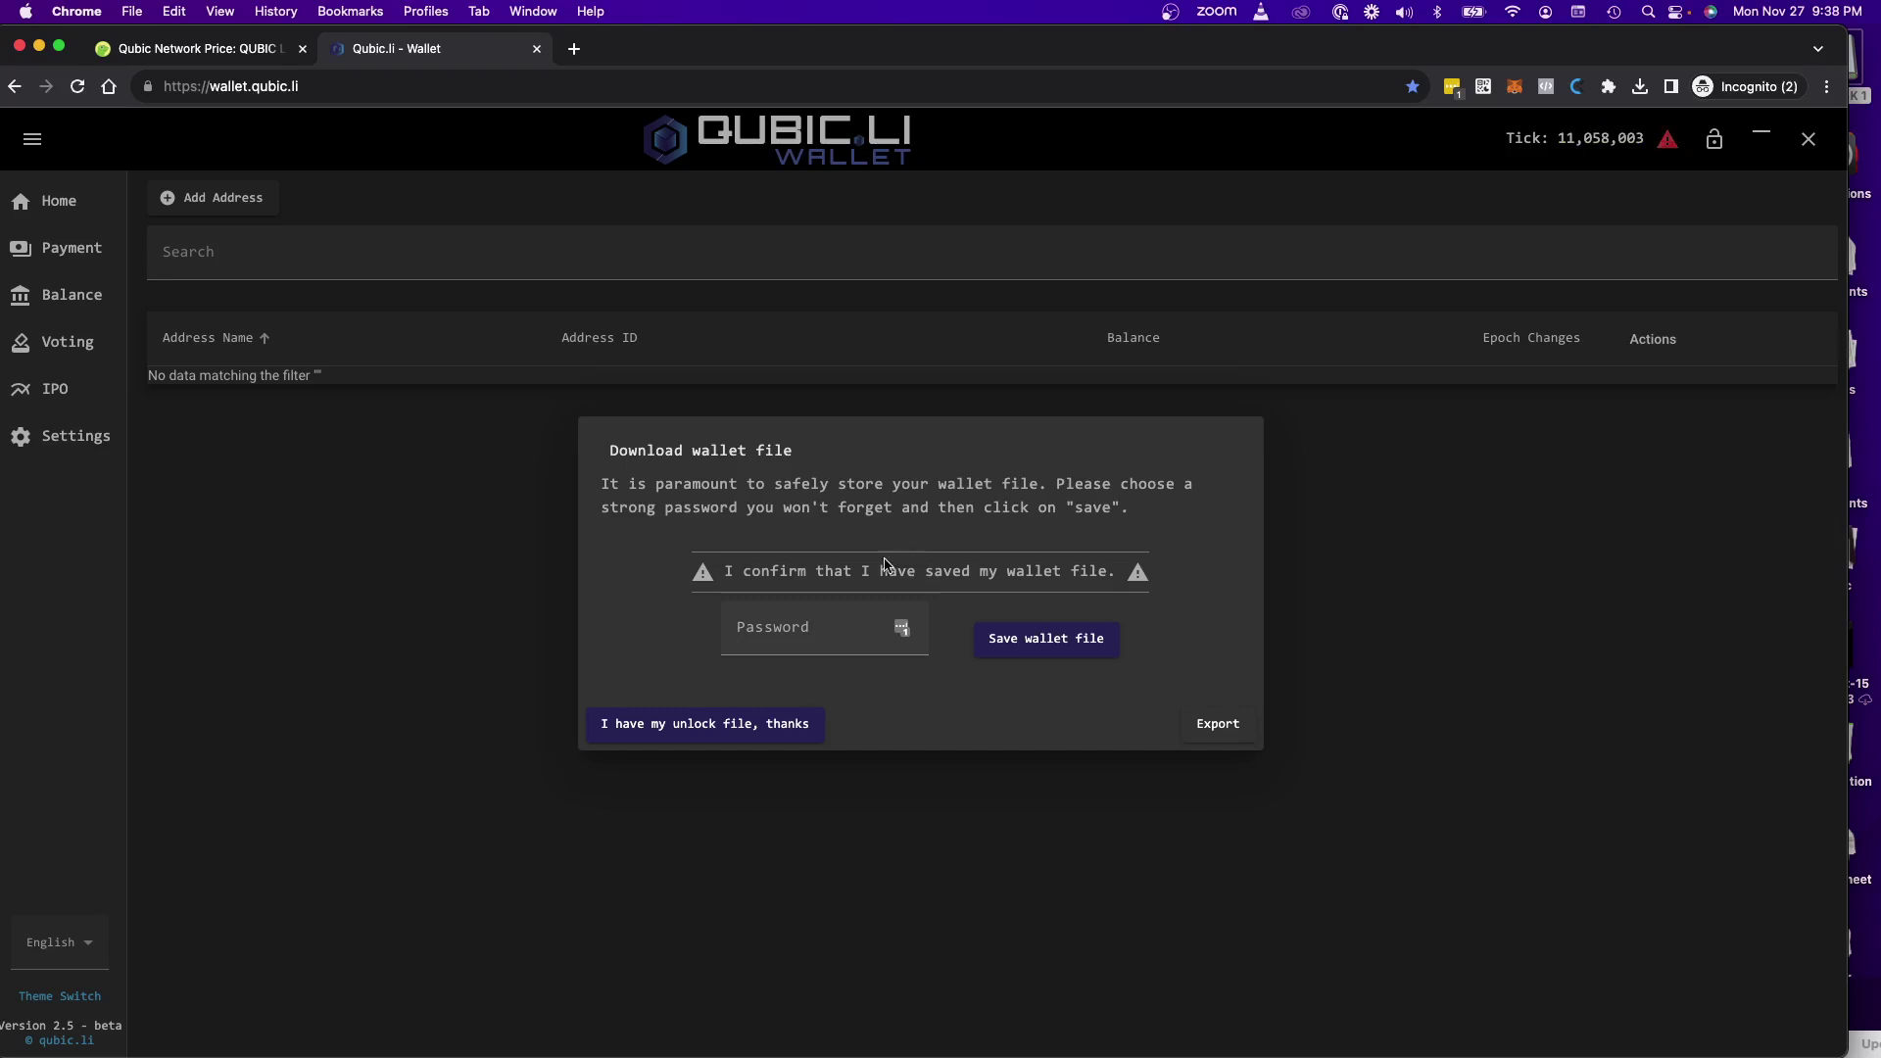
- Enter a wallet password and save the unlock file as qubic.li-wallet.unlock
click(807, 627)
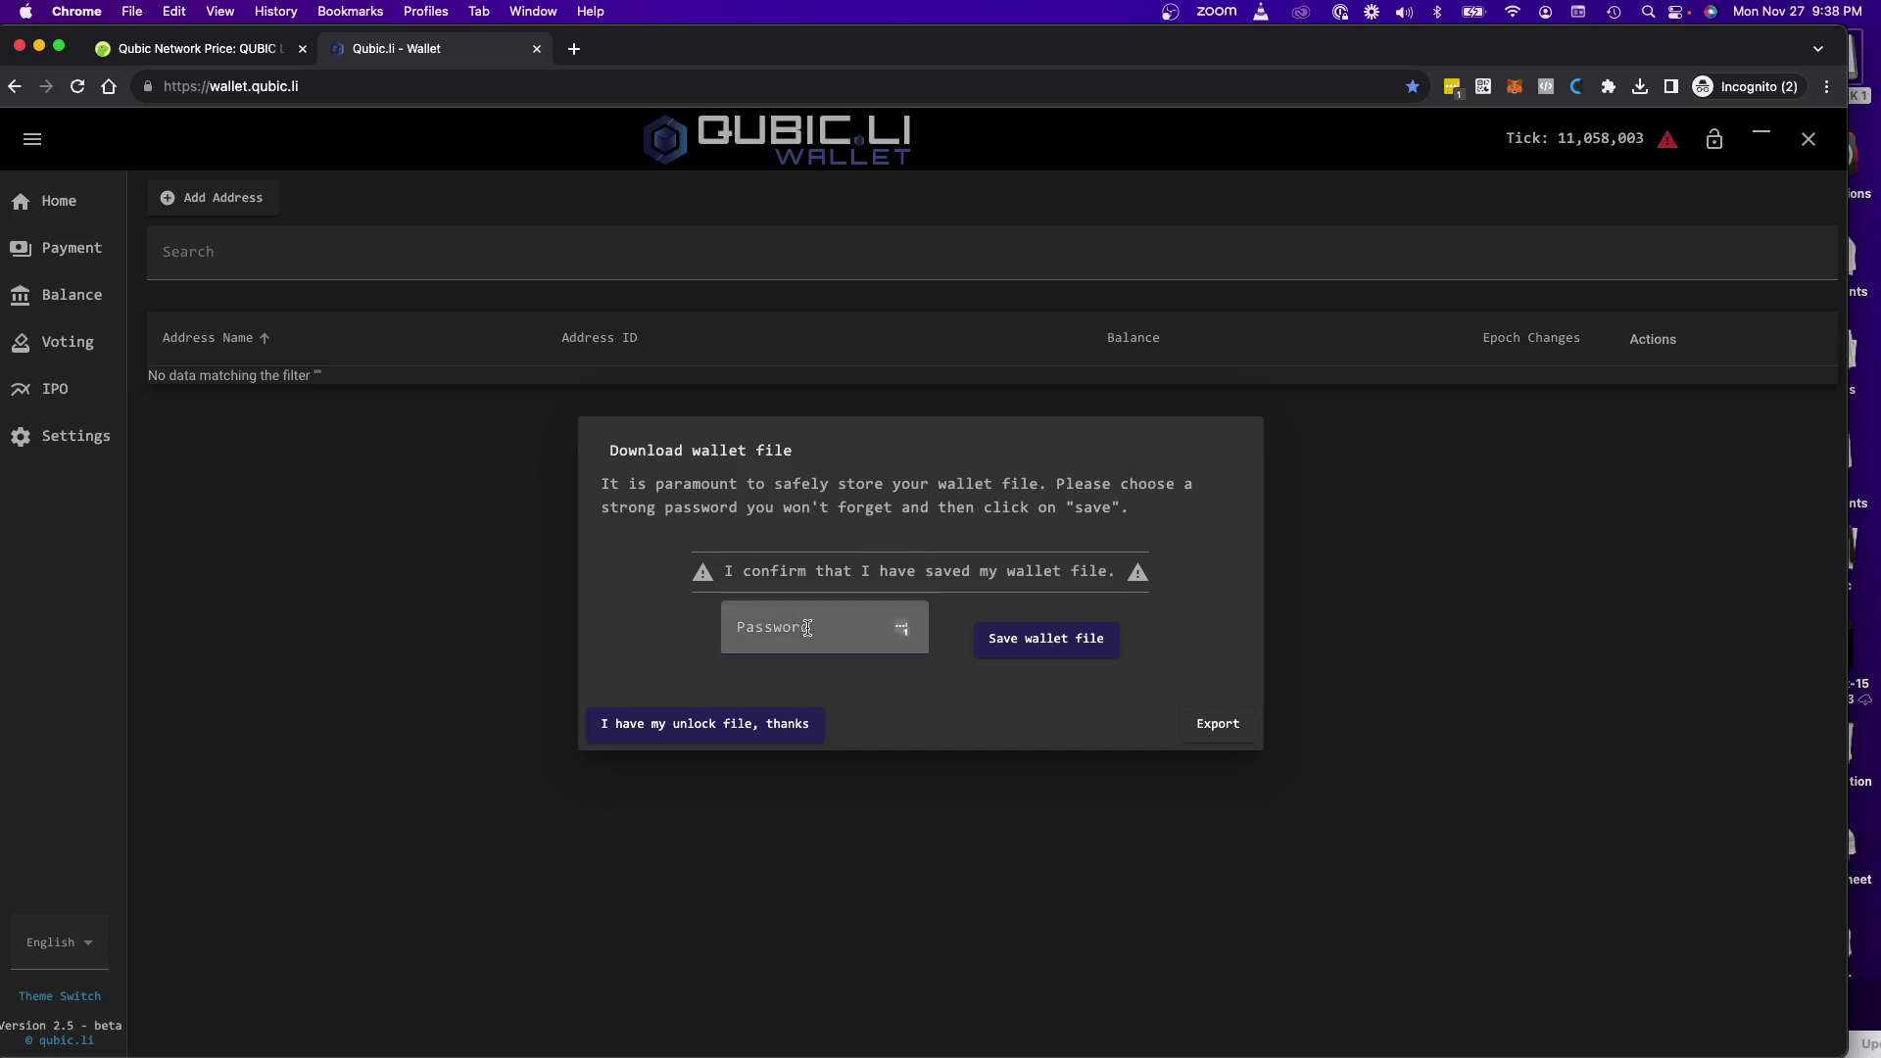
text(•••••)
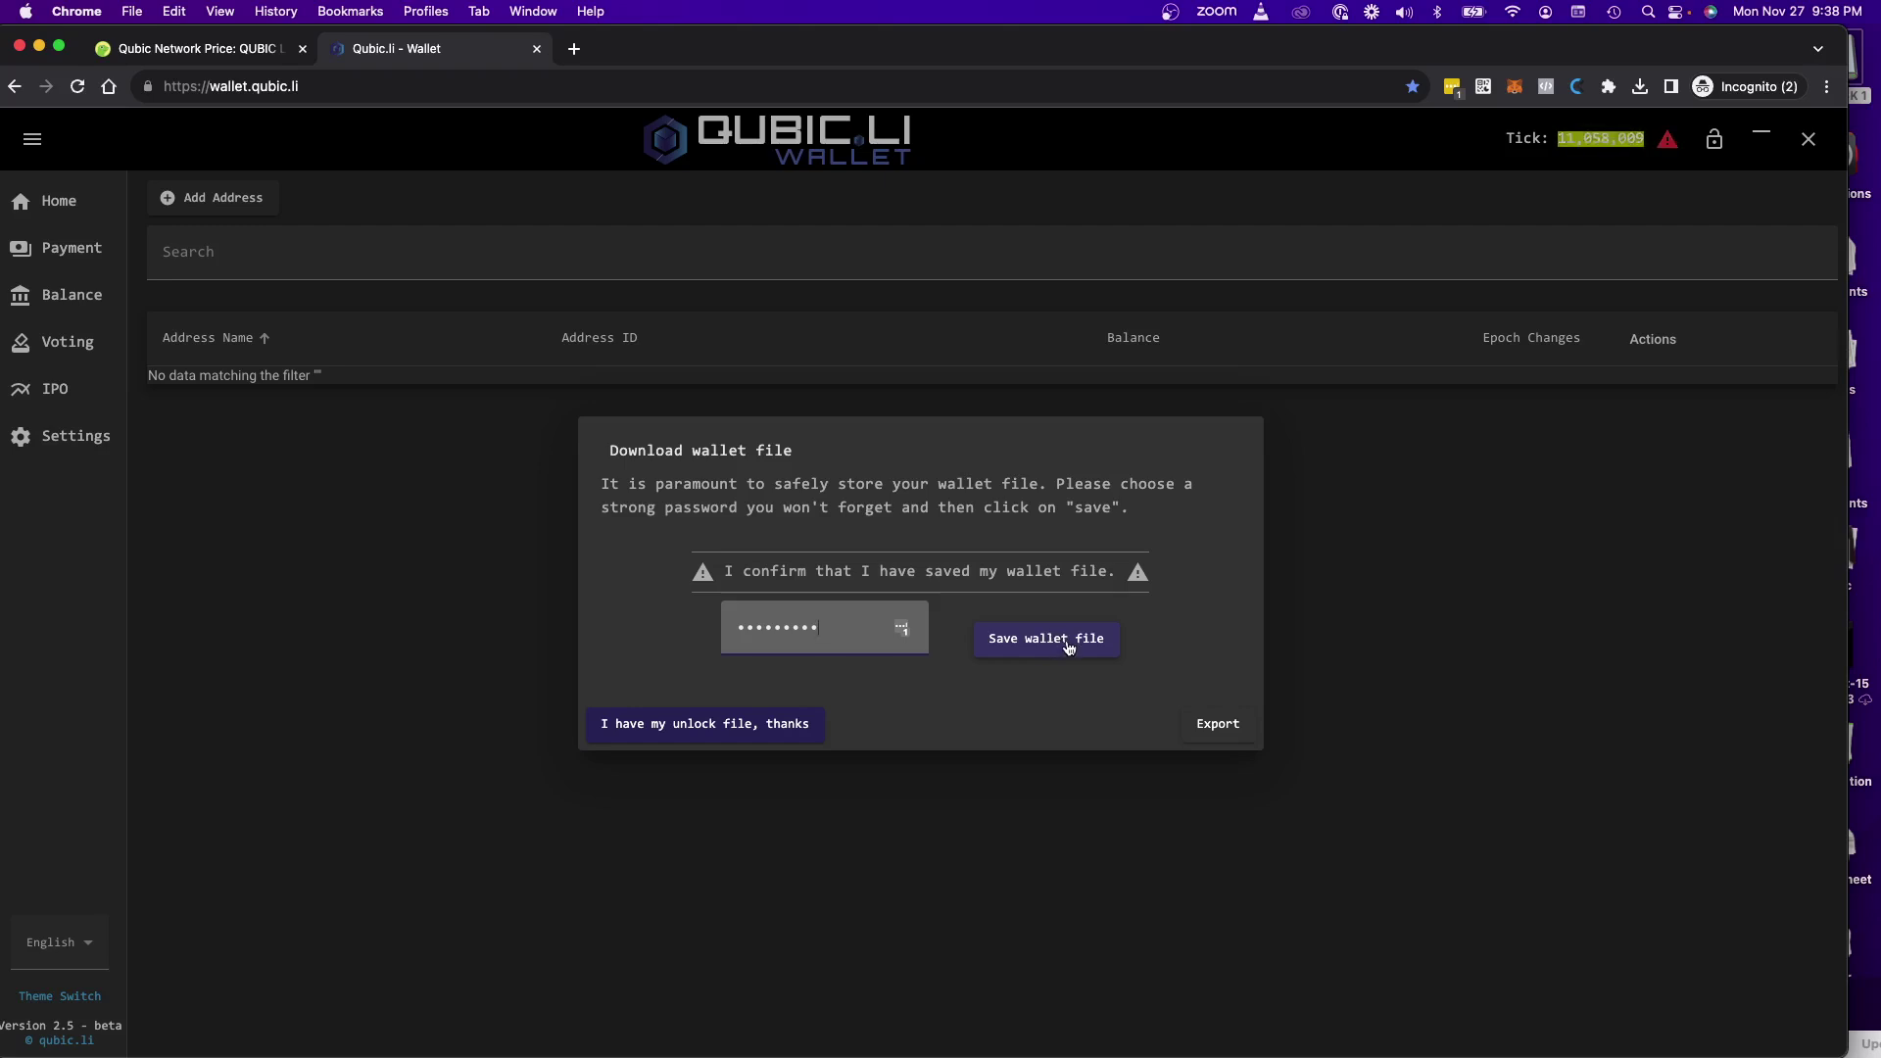
click(1067, 647)
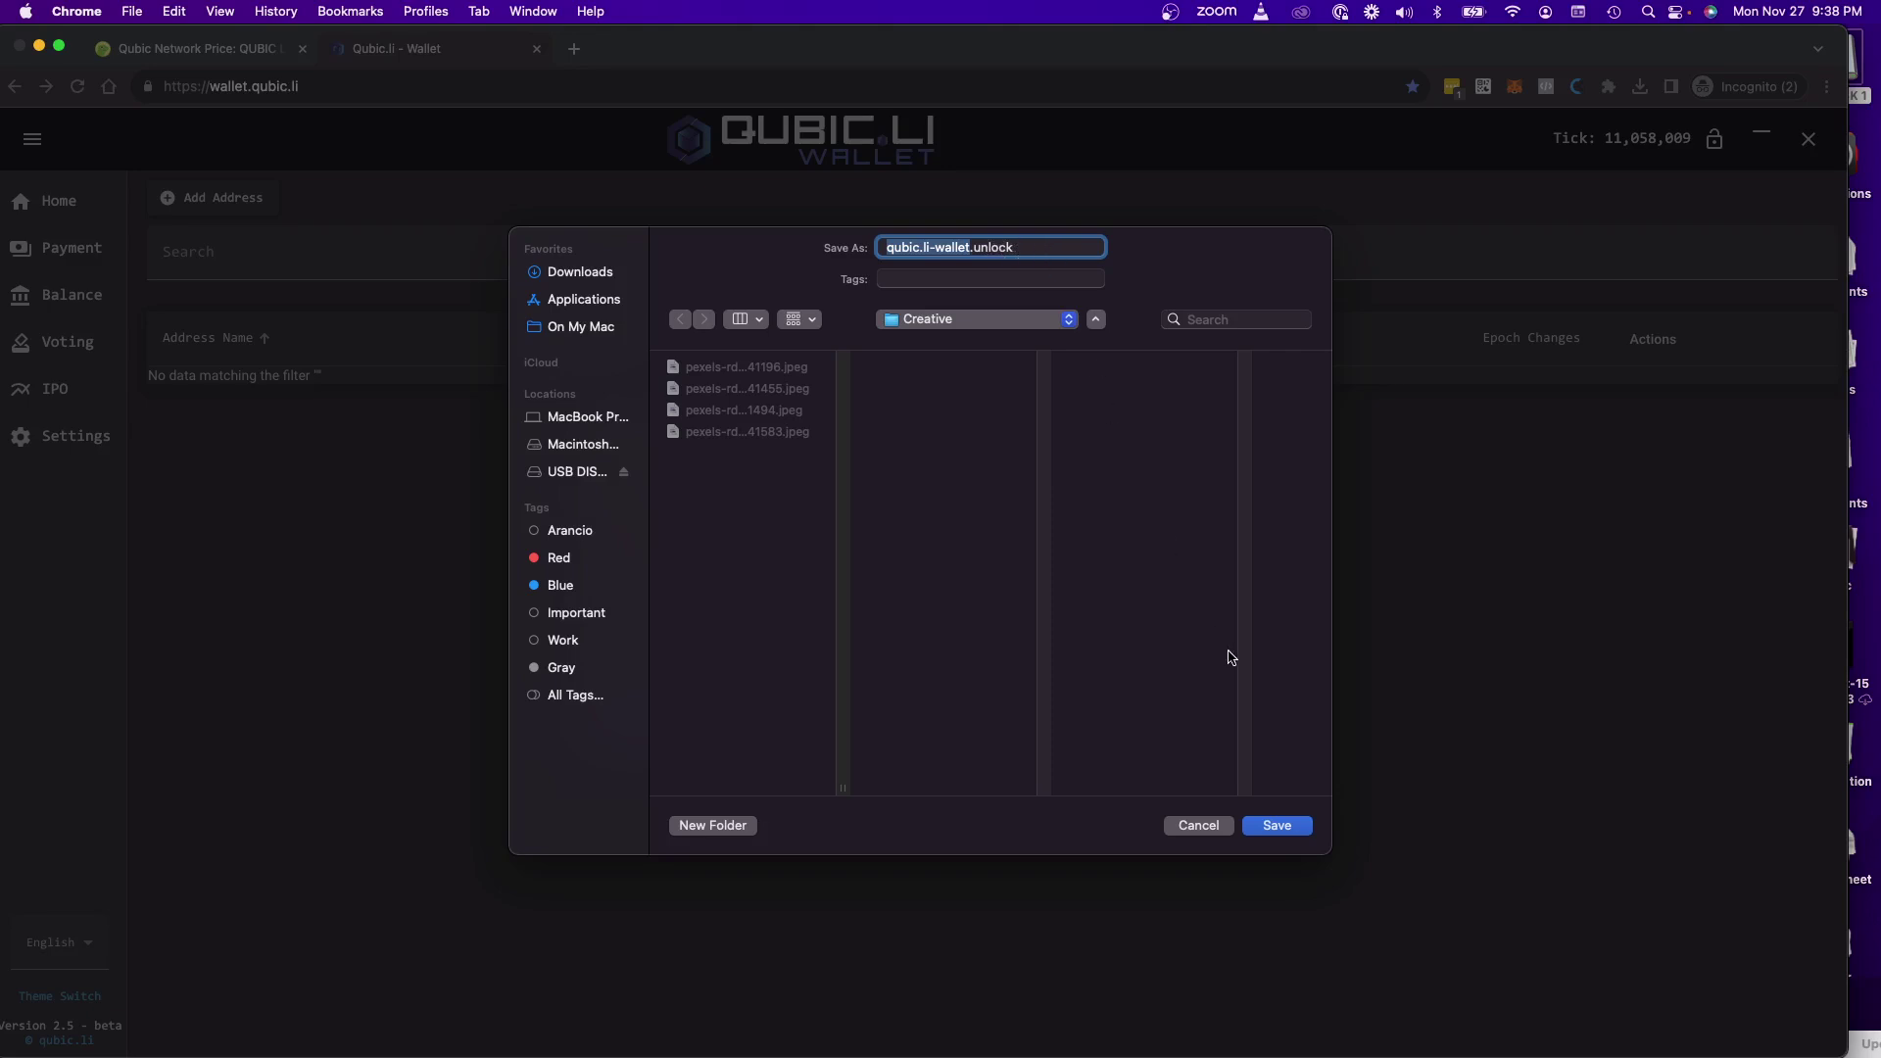
click(1277, 826)
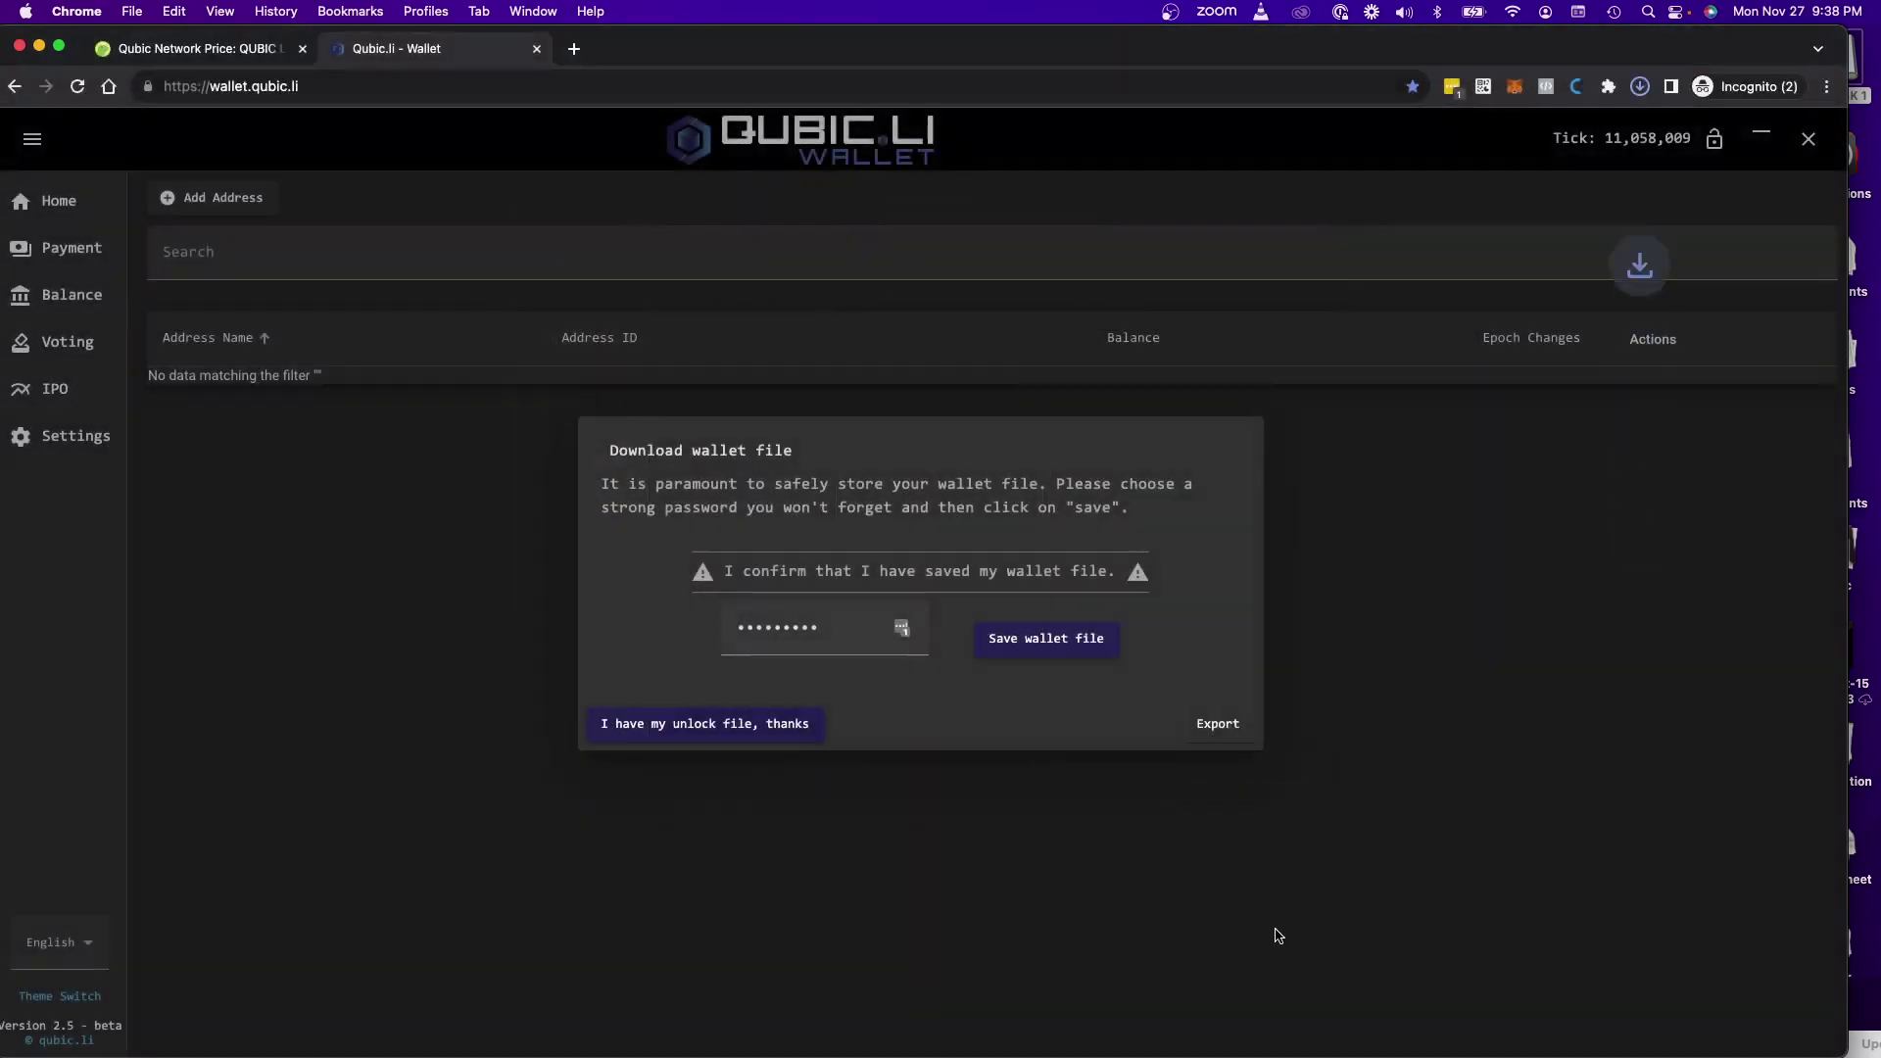
click(1427, 839)
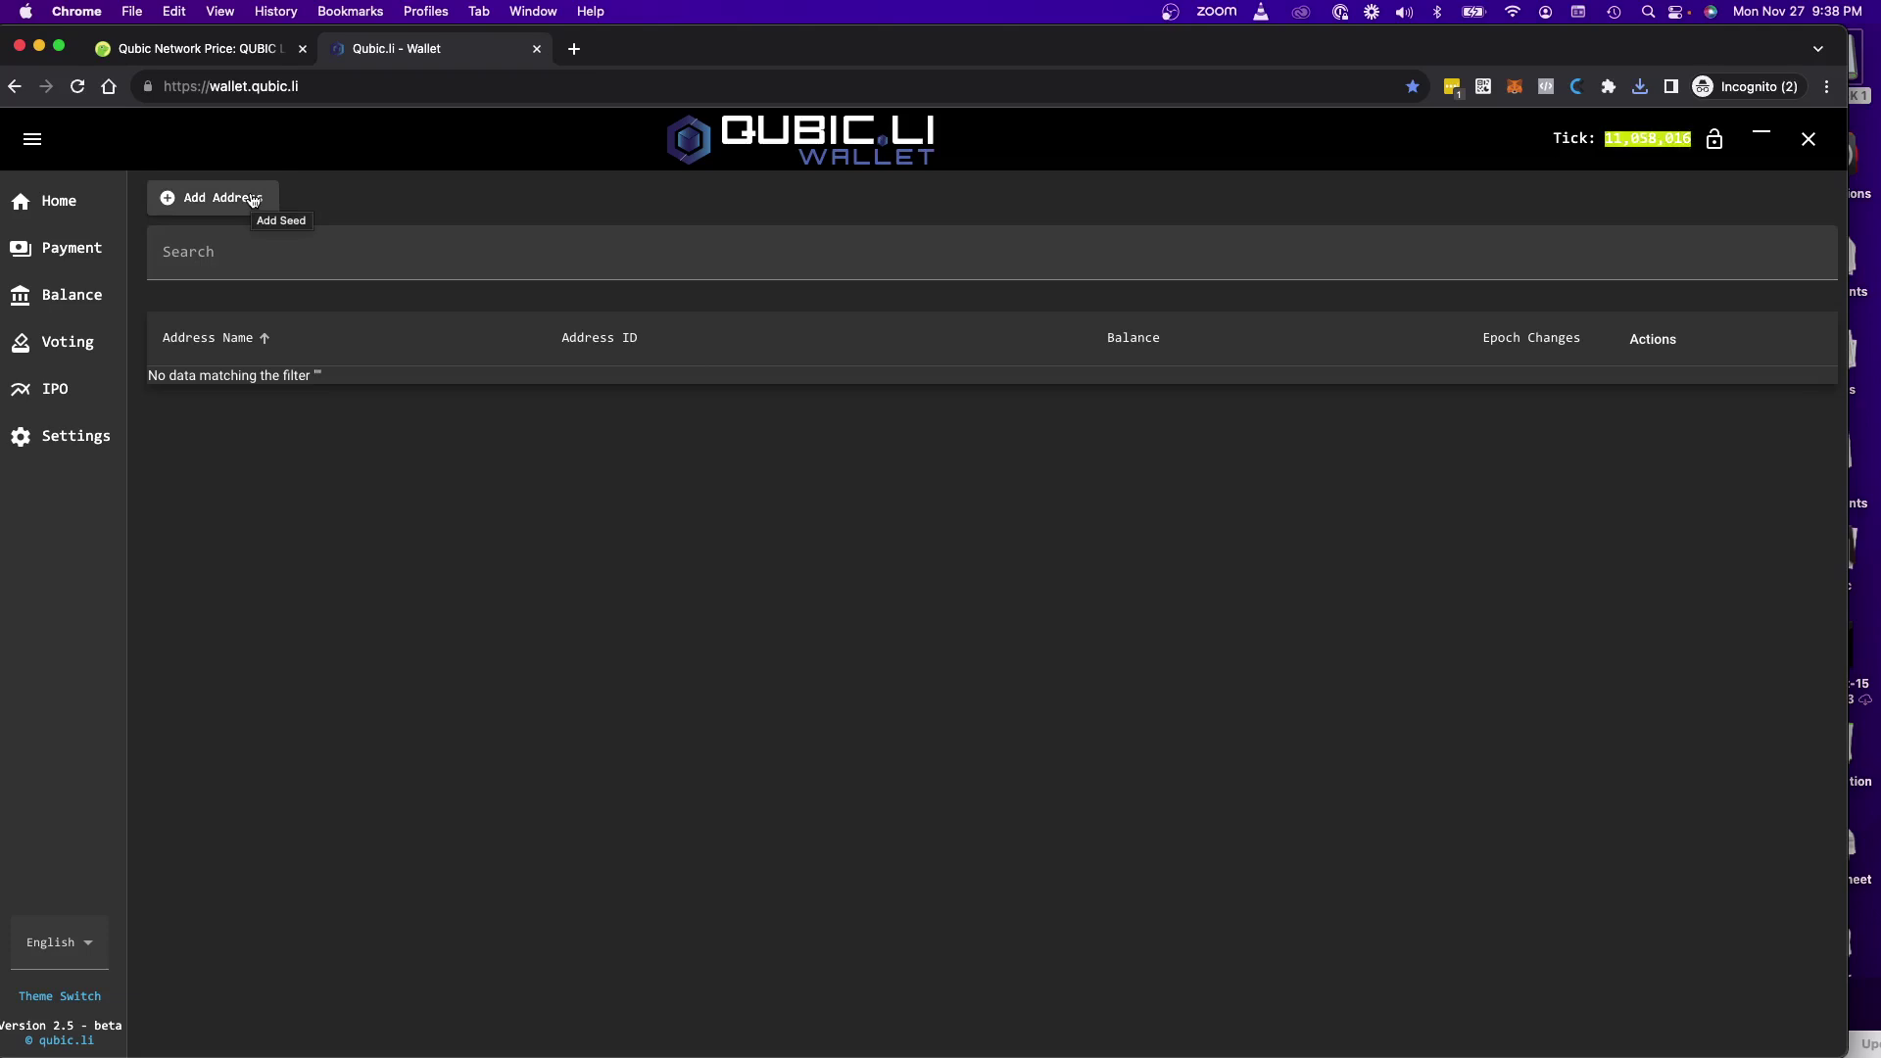
- Add a new address, replacing the default 'Address-Name 1' with GP1
click(253, 200)
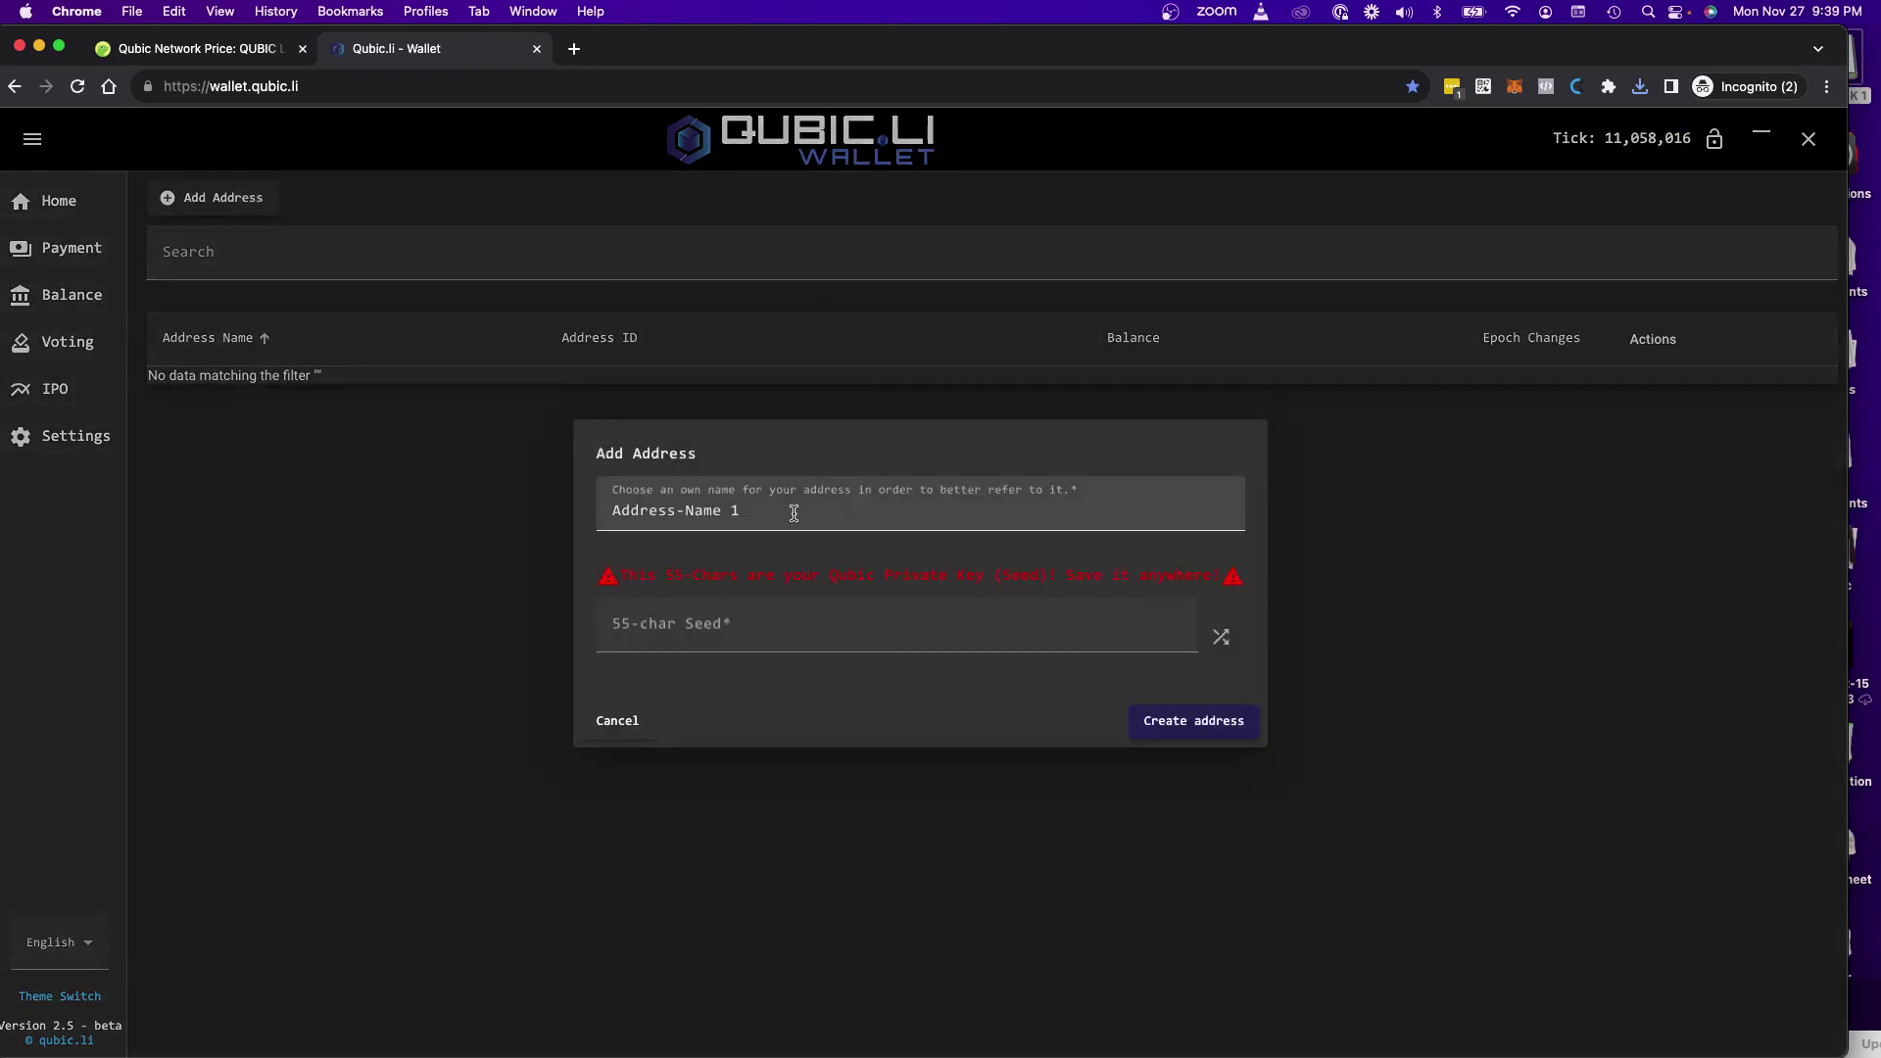
drag(725, 505, 574, 493)
key(BackSpace)
text(G)
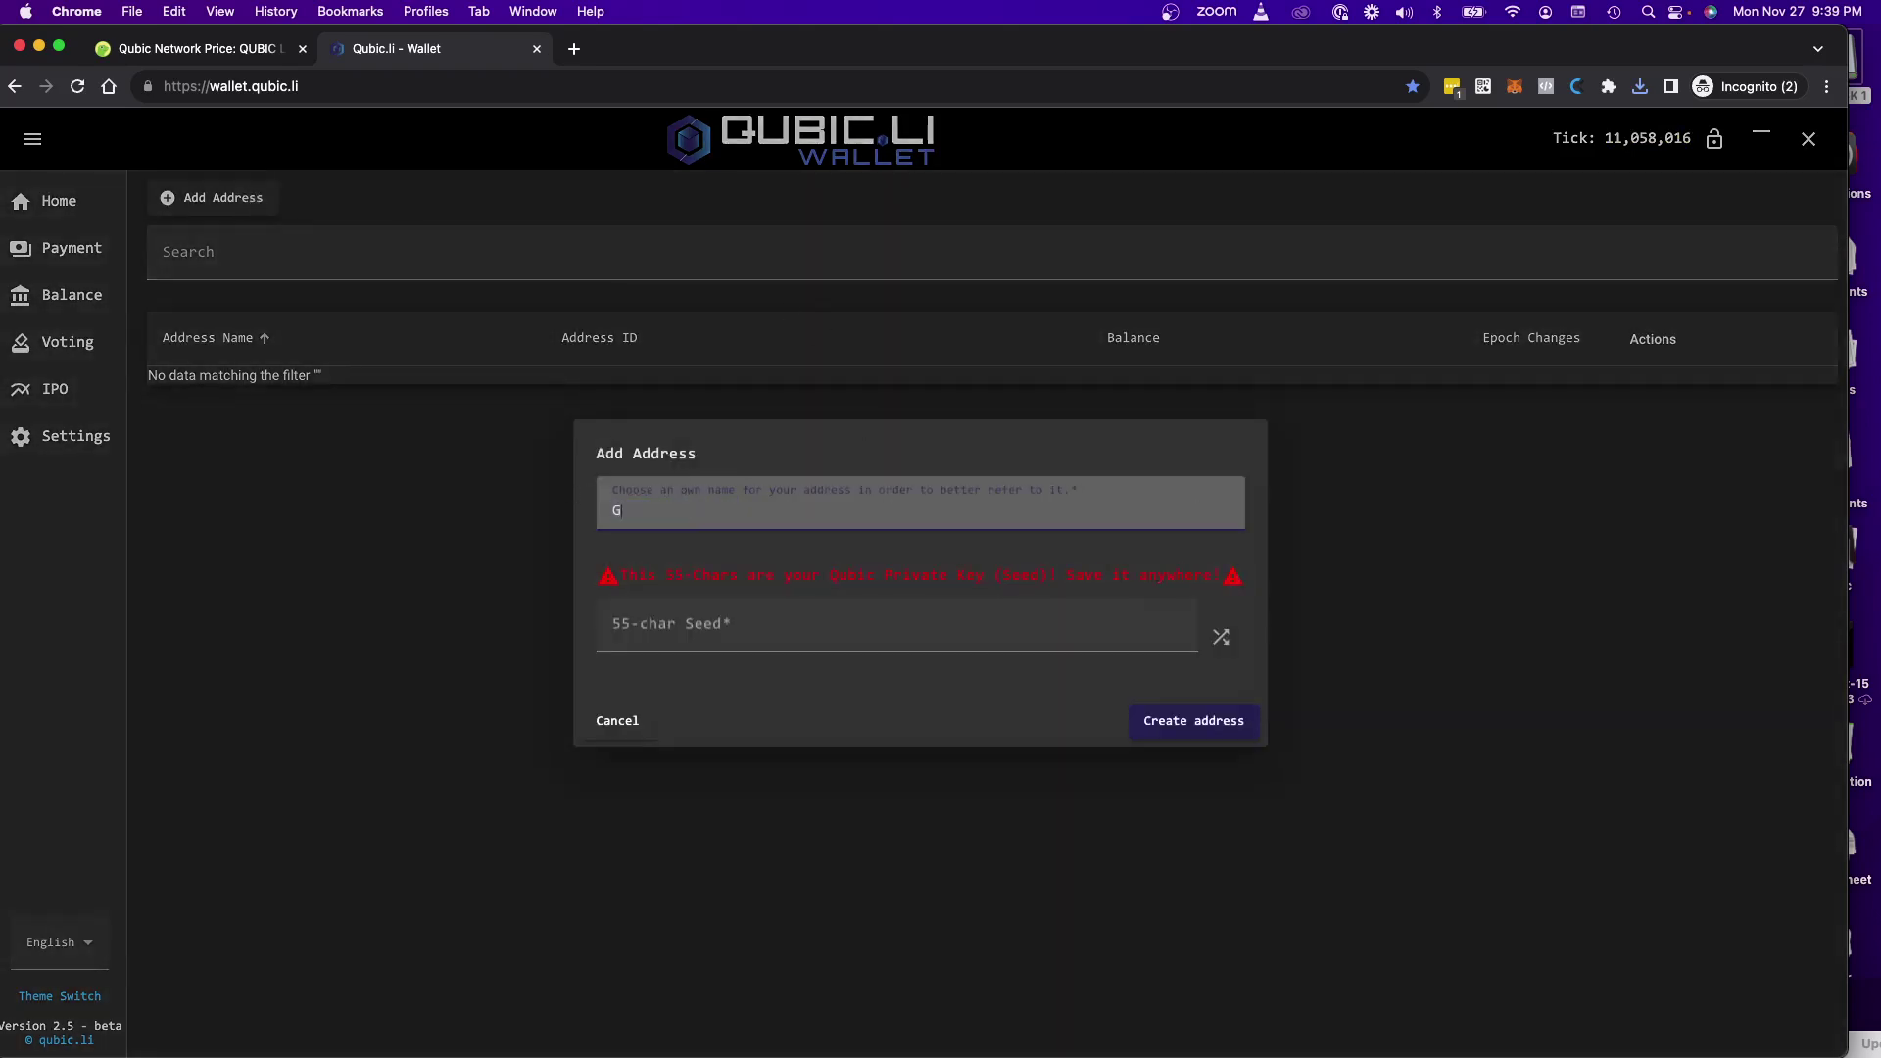
text(P1)
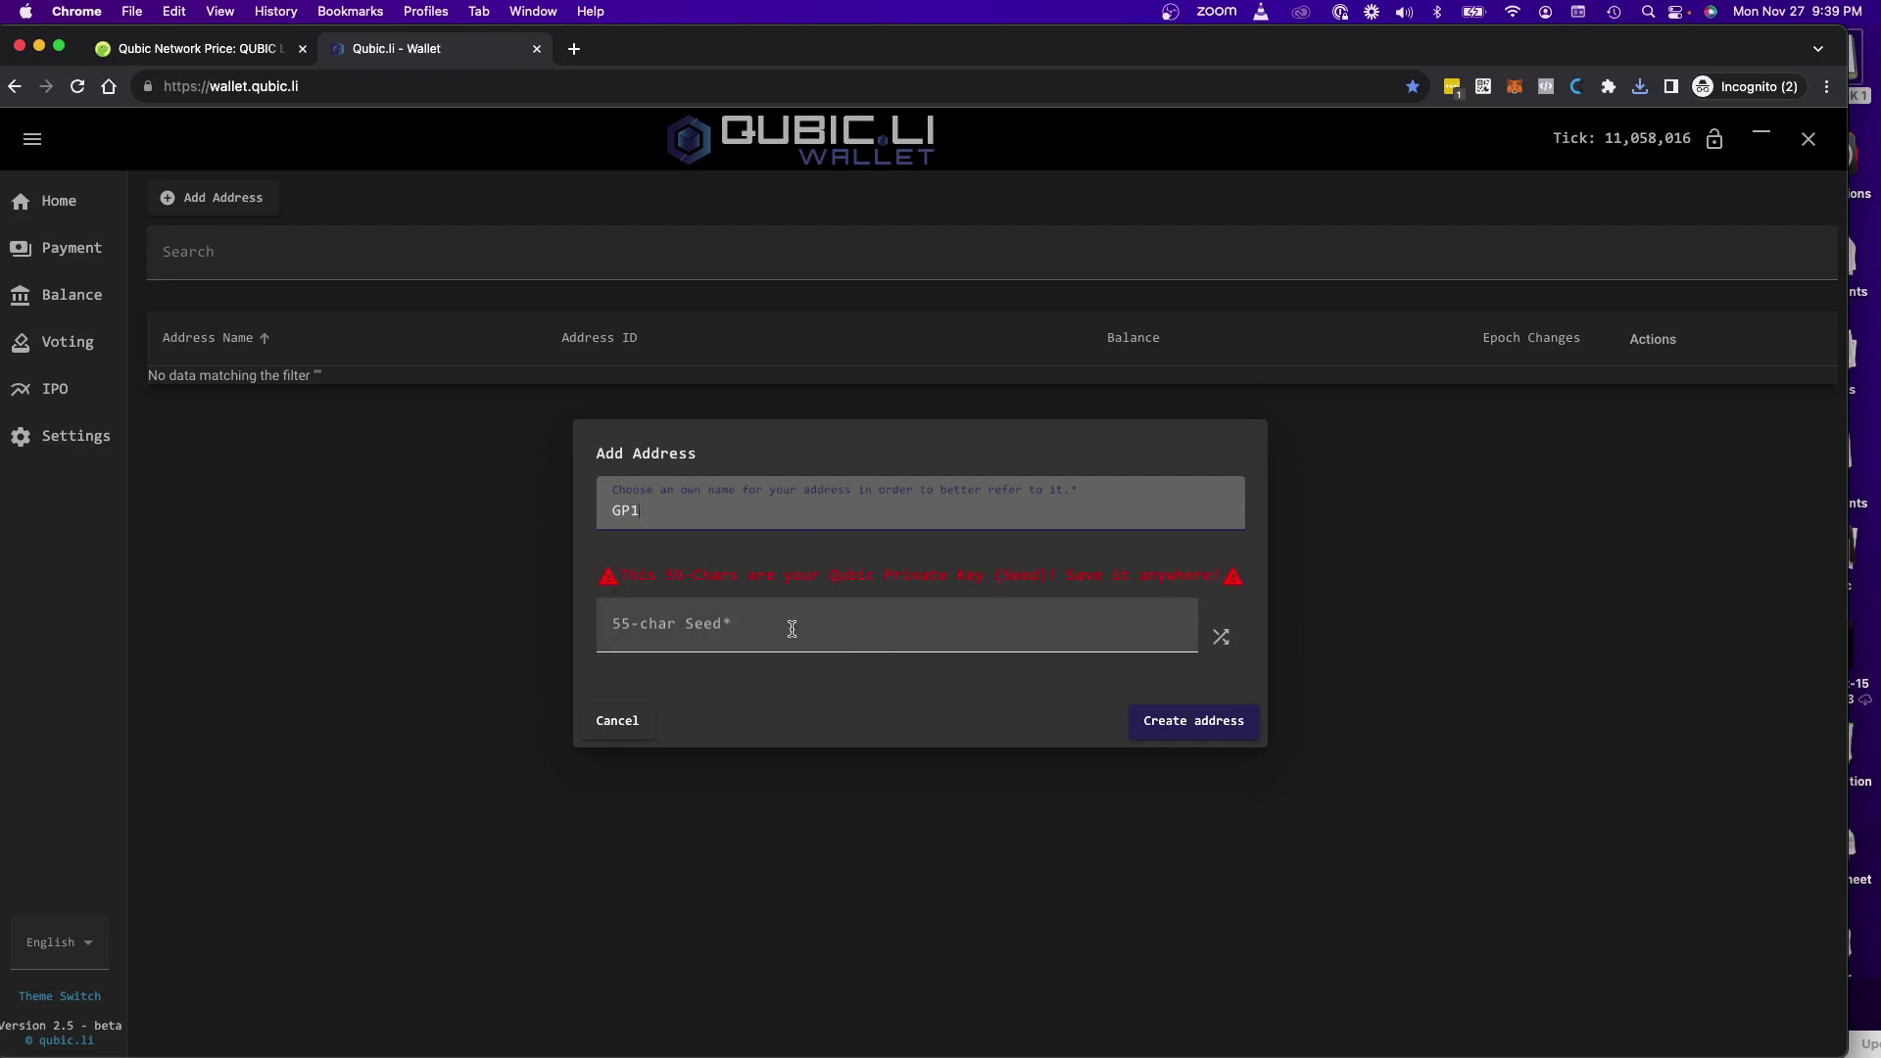
click(792, 629)
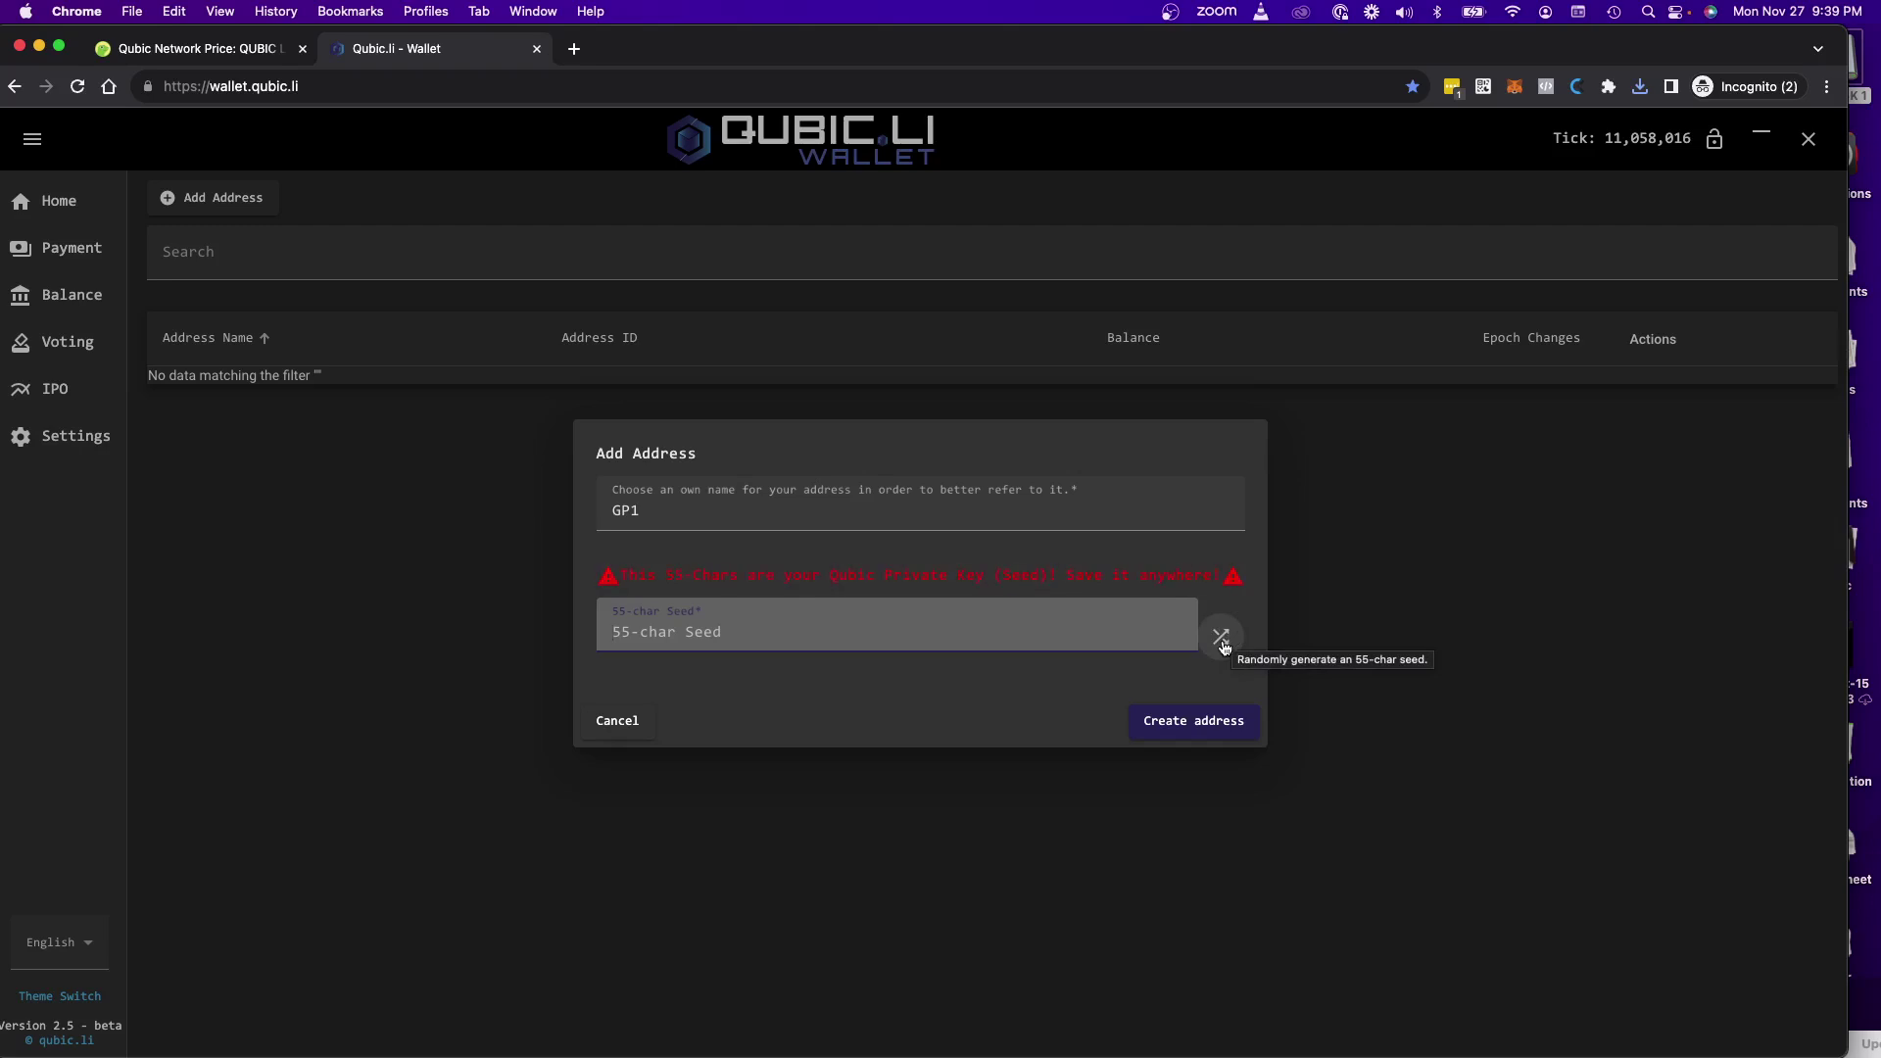
- Generate a random 55-character seed and create the GP1 address
click(1222, 637)
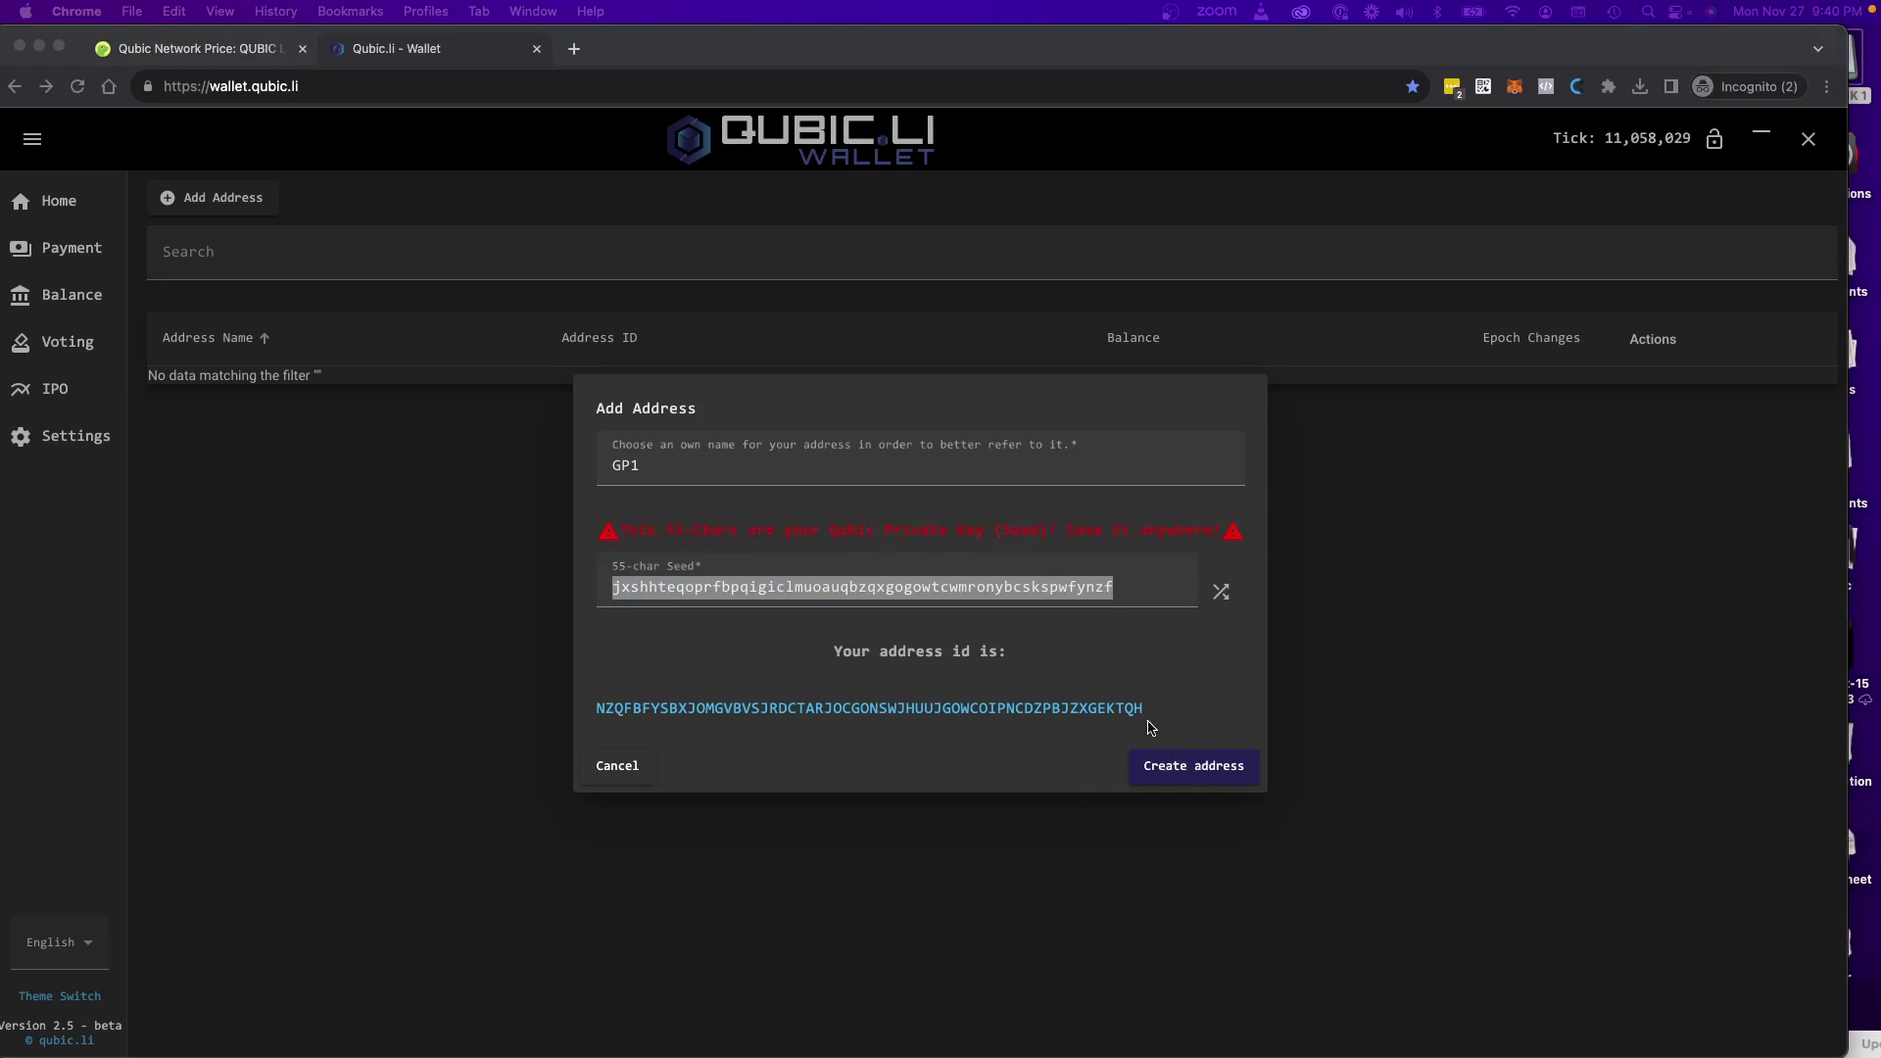
click(1199, 774)
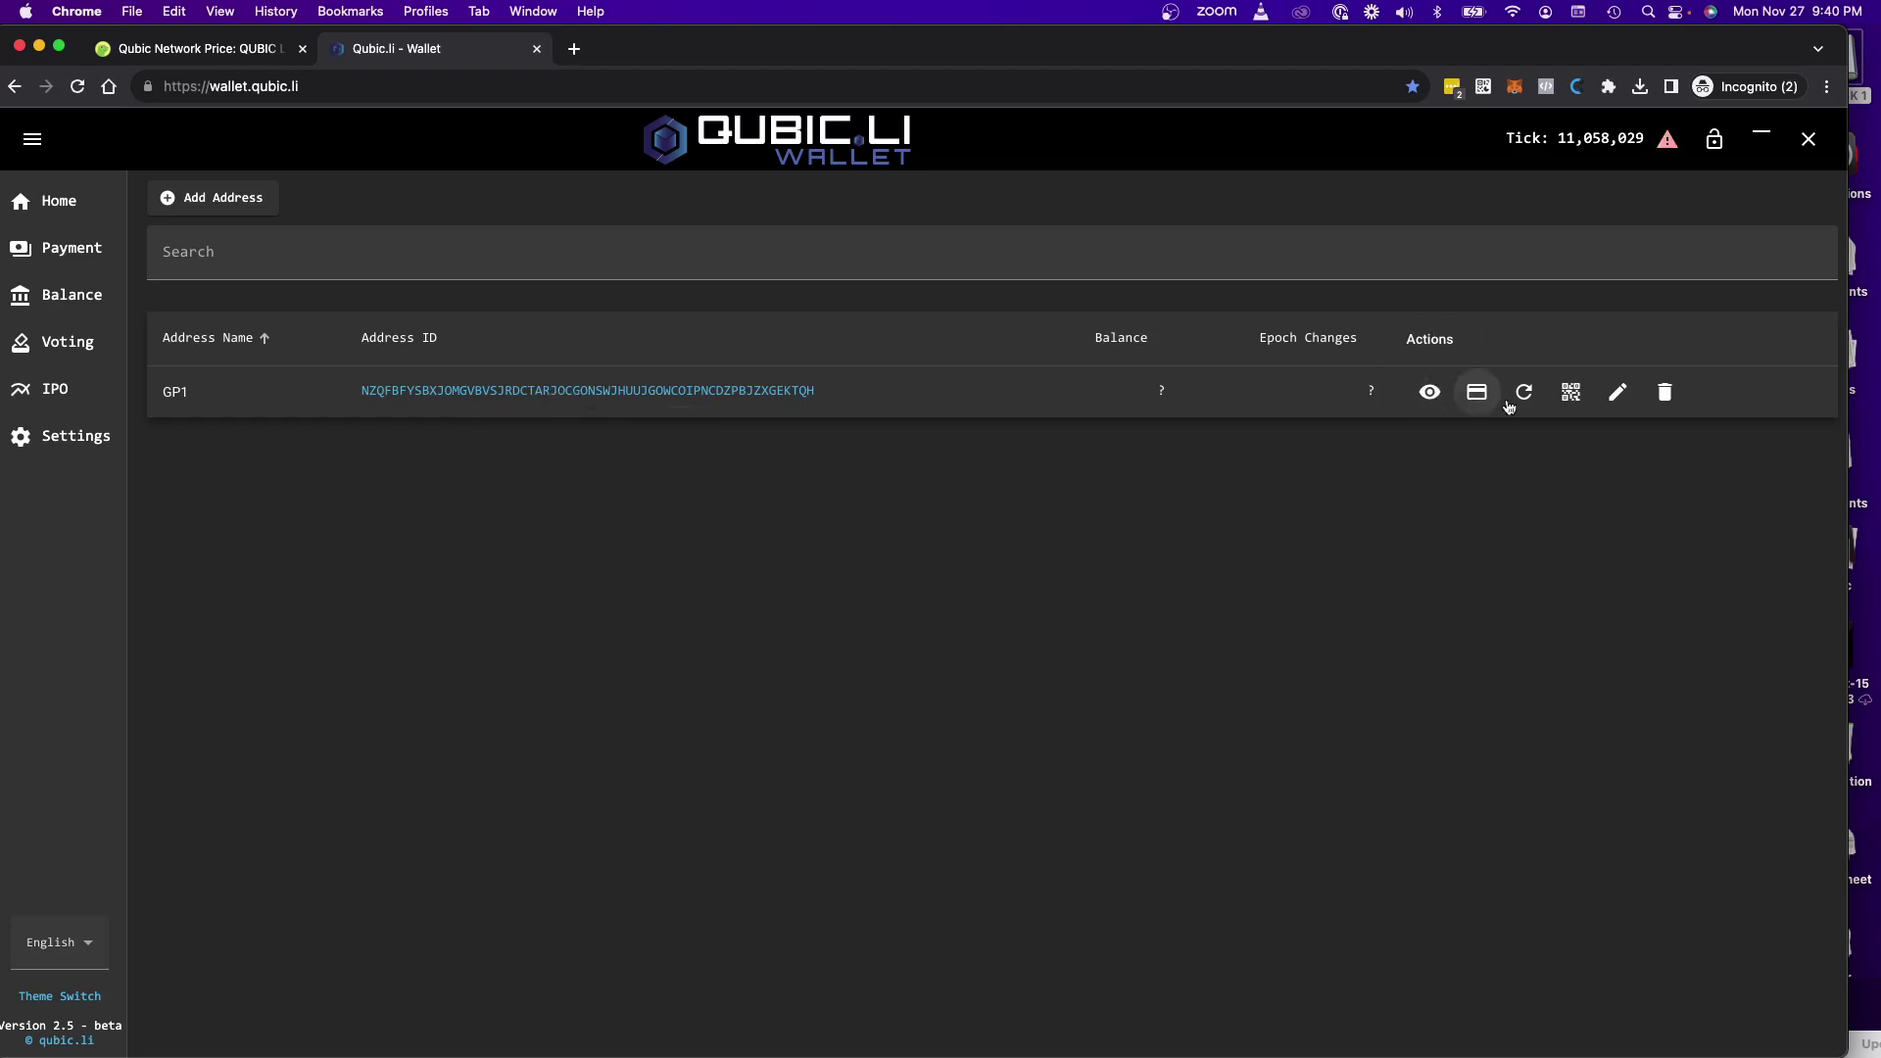
click(1432, 395)
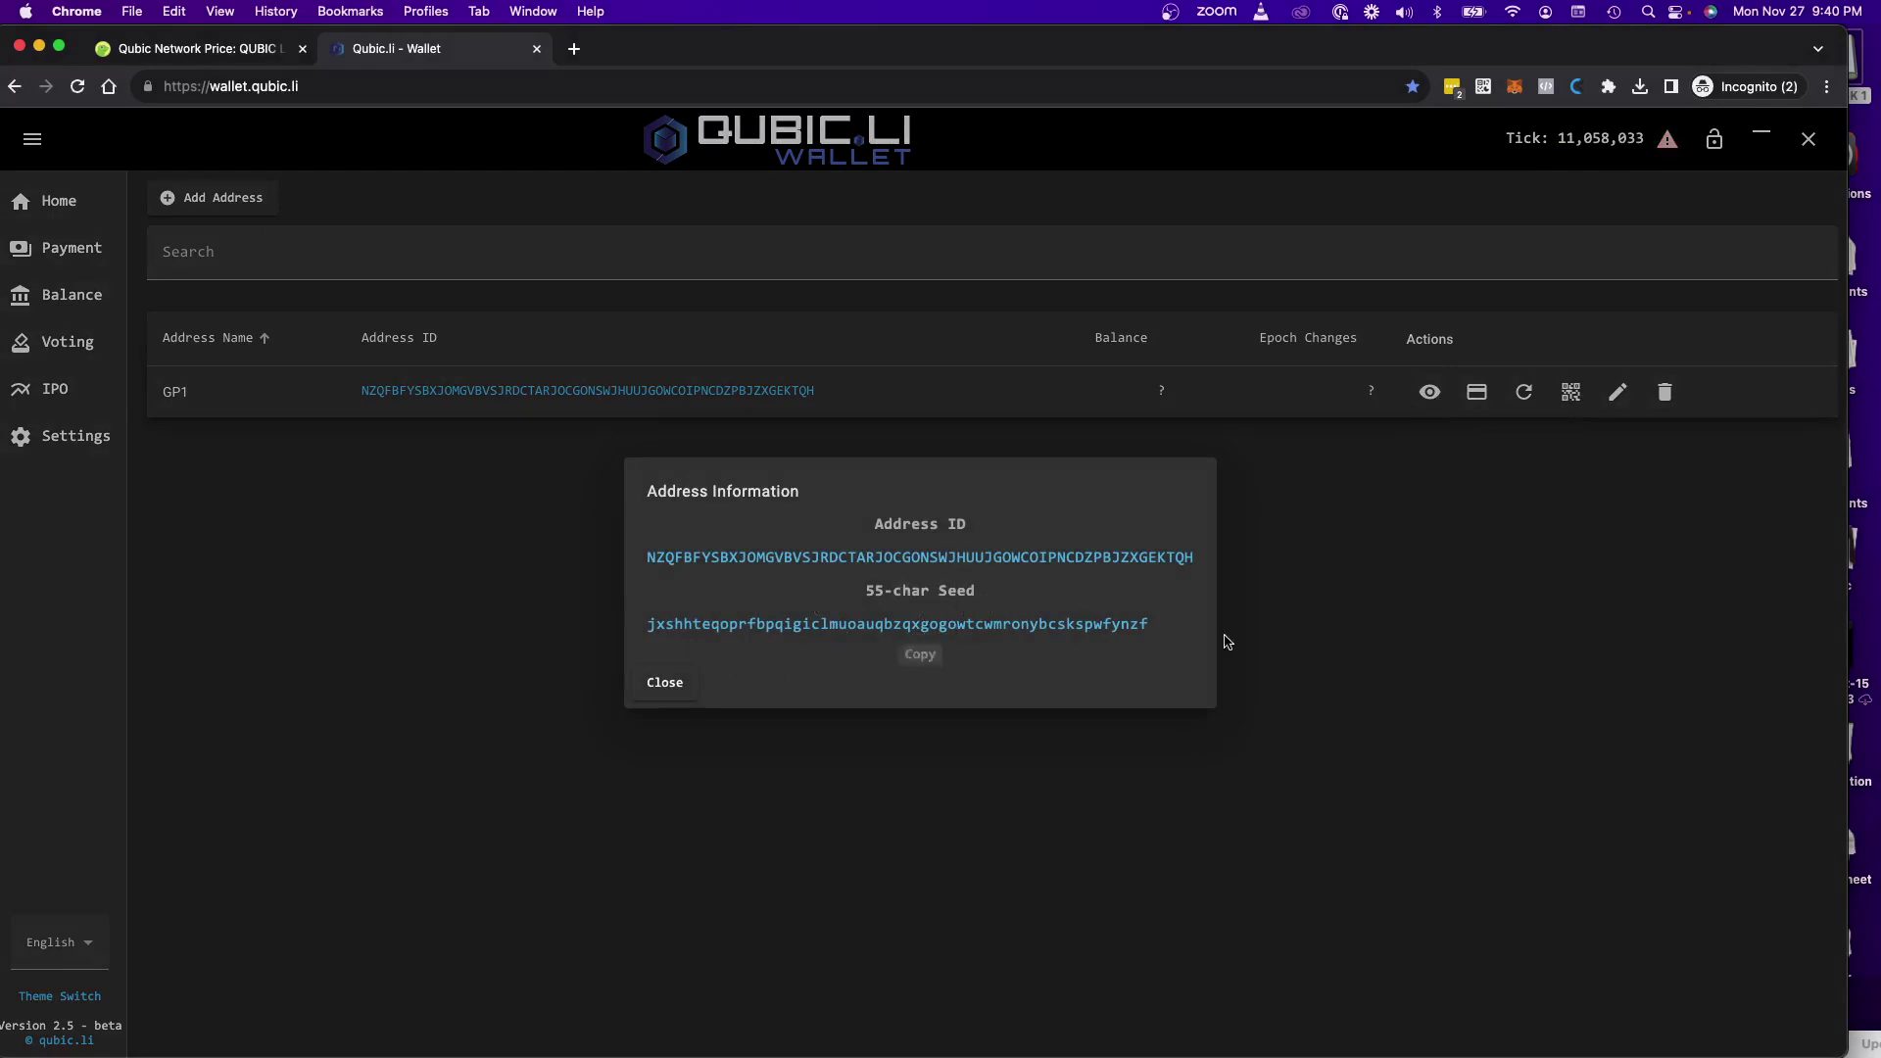
click(1391, 529)
click(1476, 394)
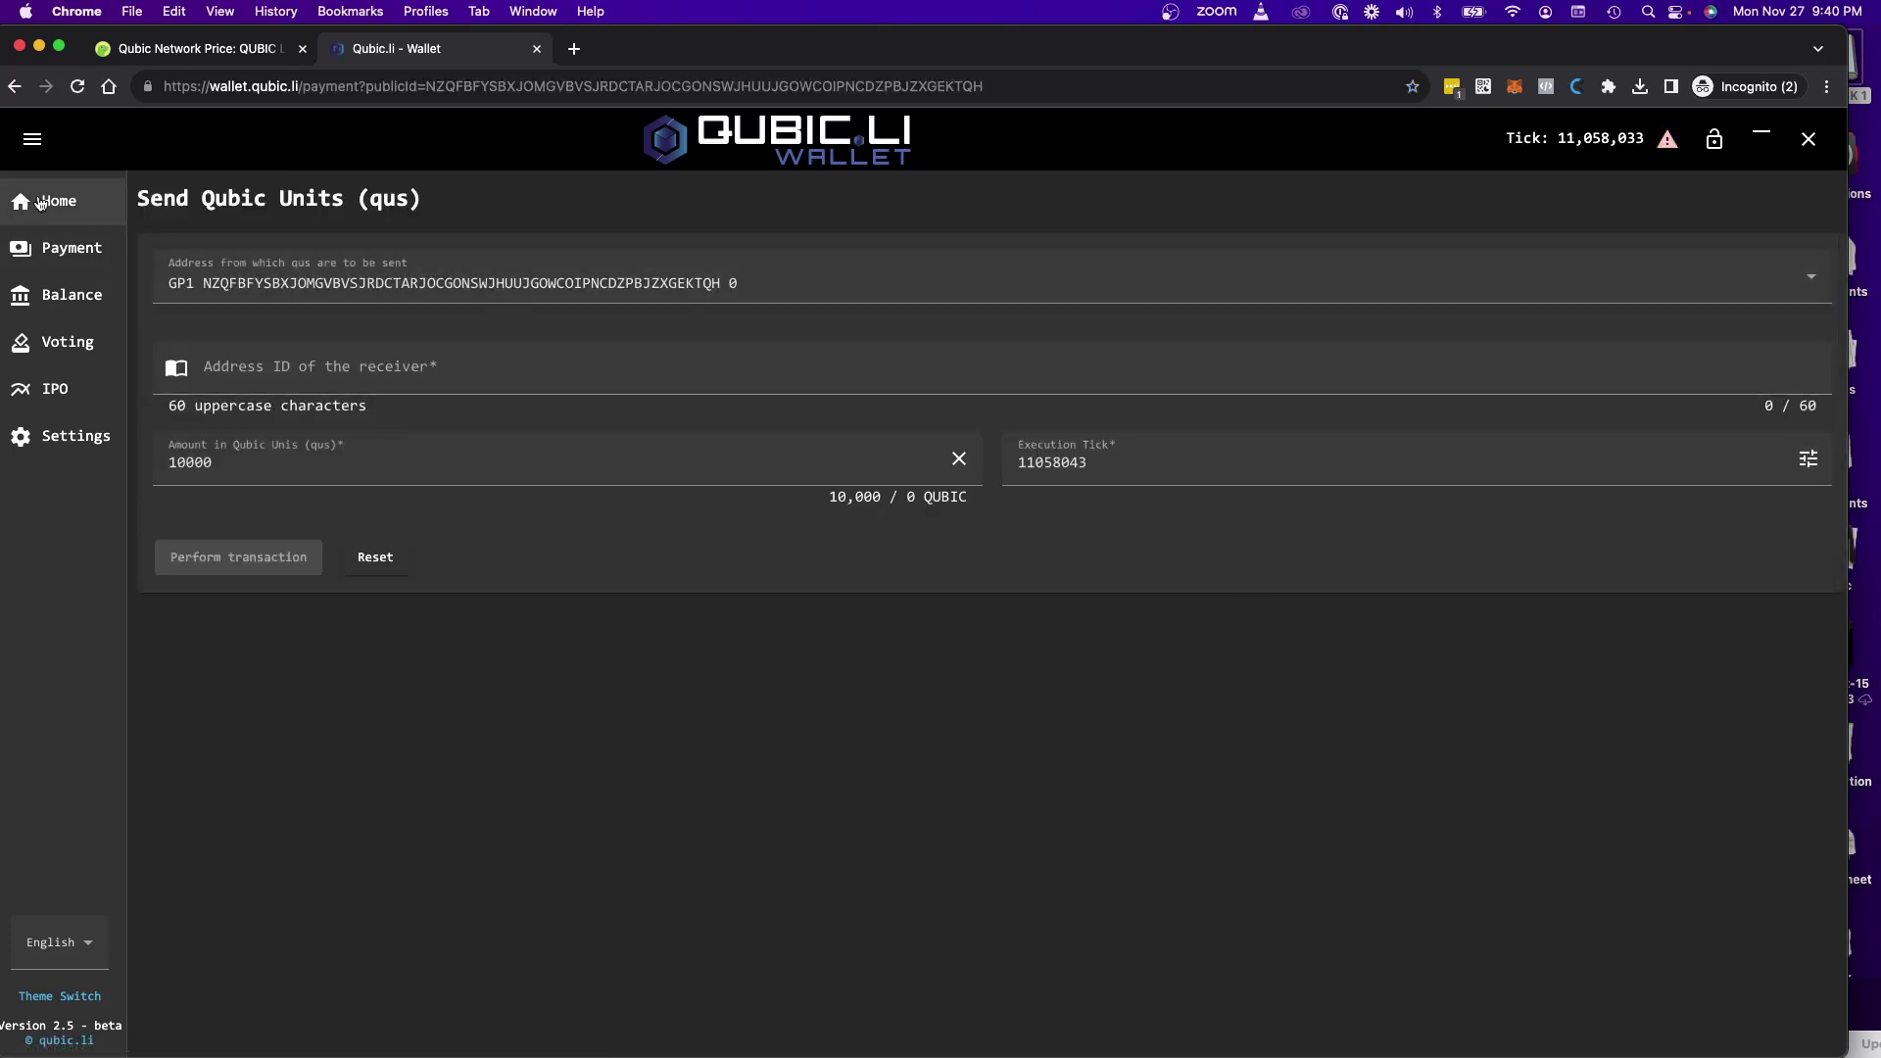
click(54, 200)
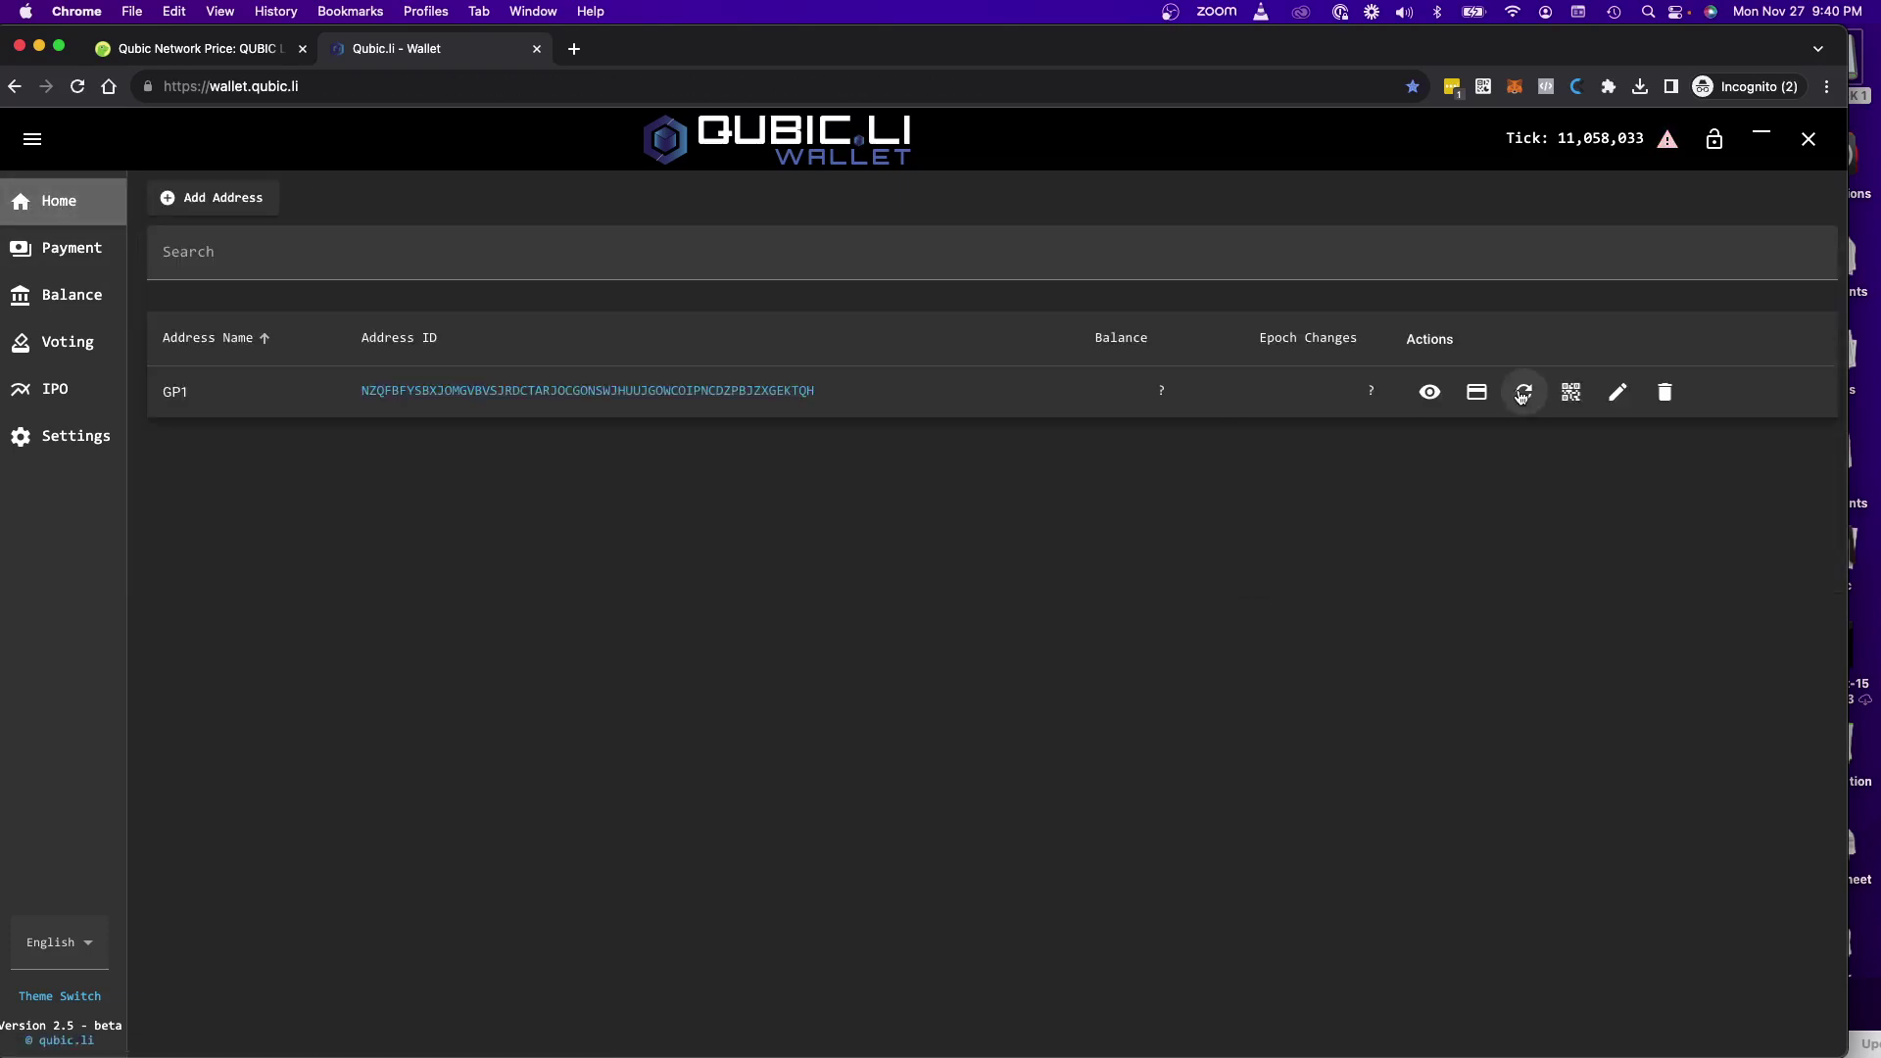
click(1571, 396)
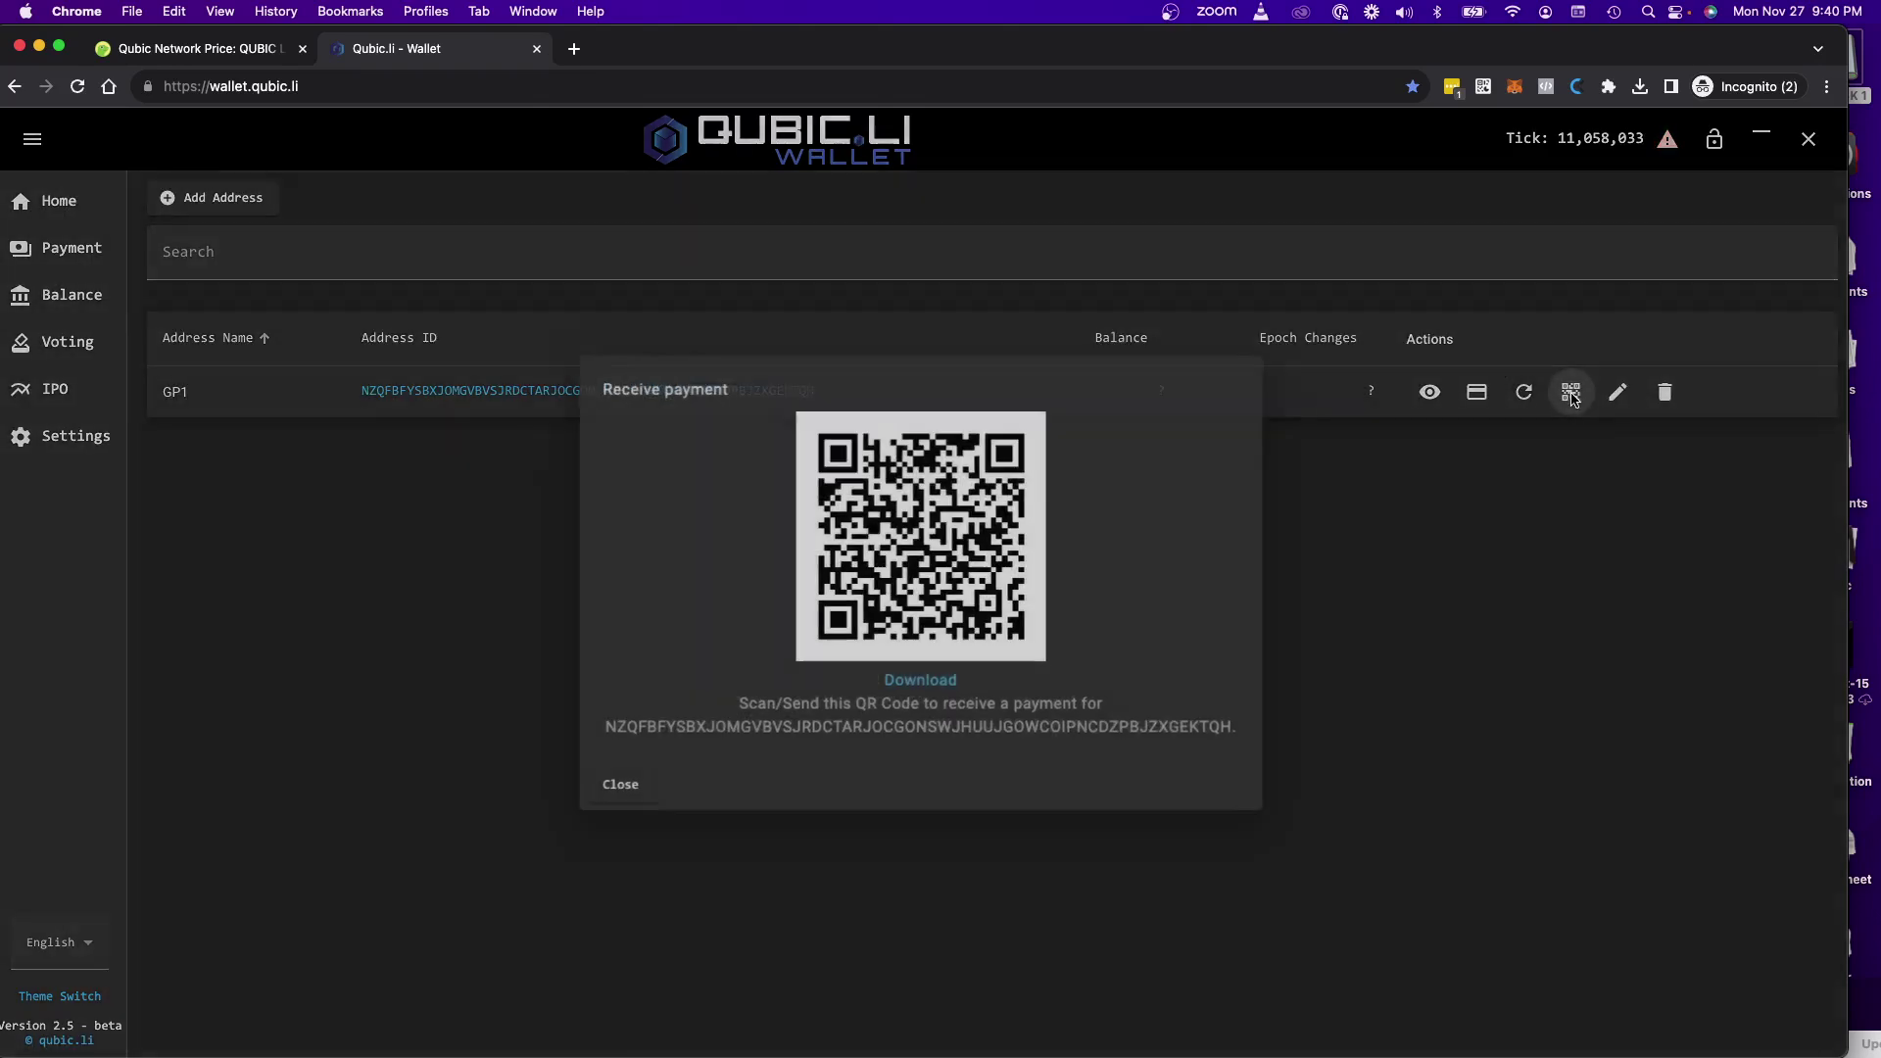
click(1464, 681)
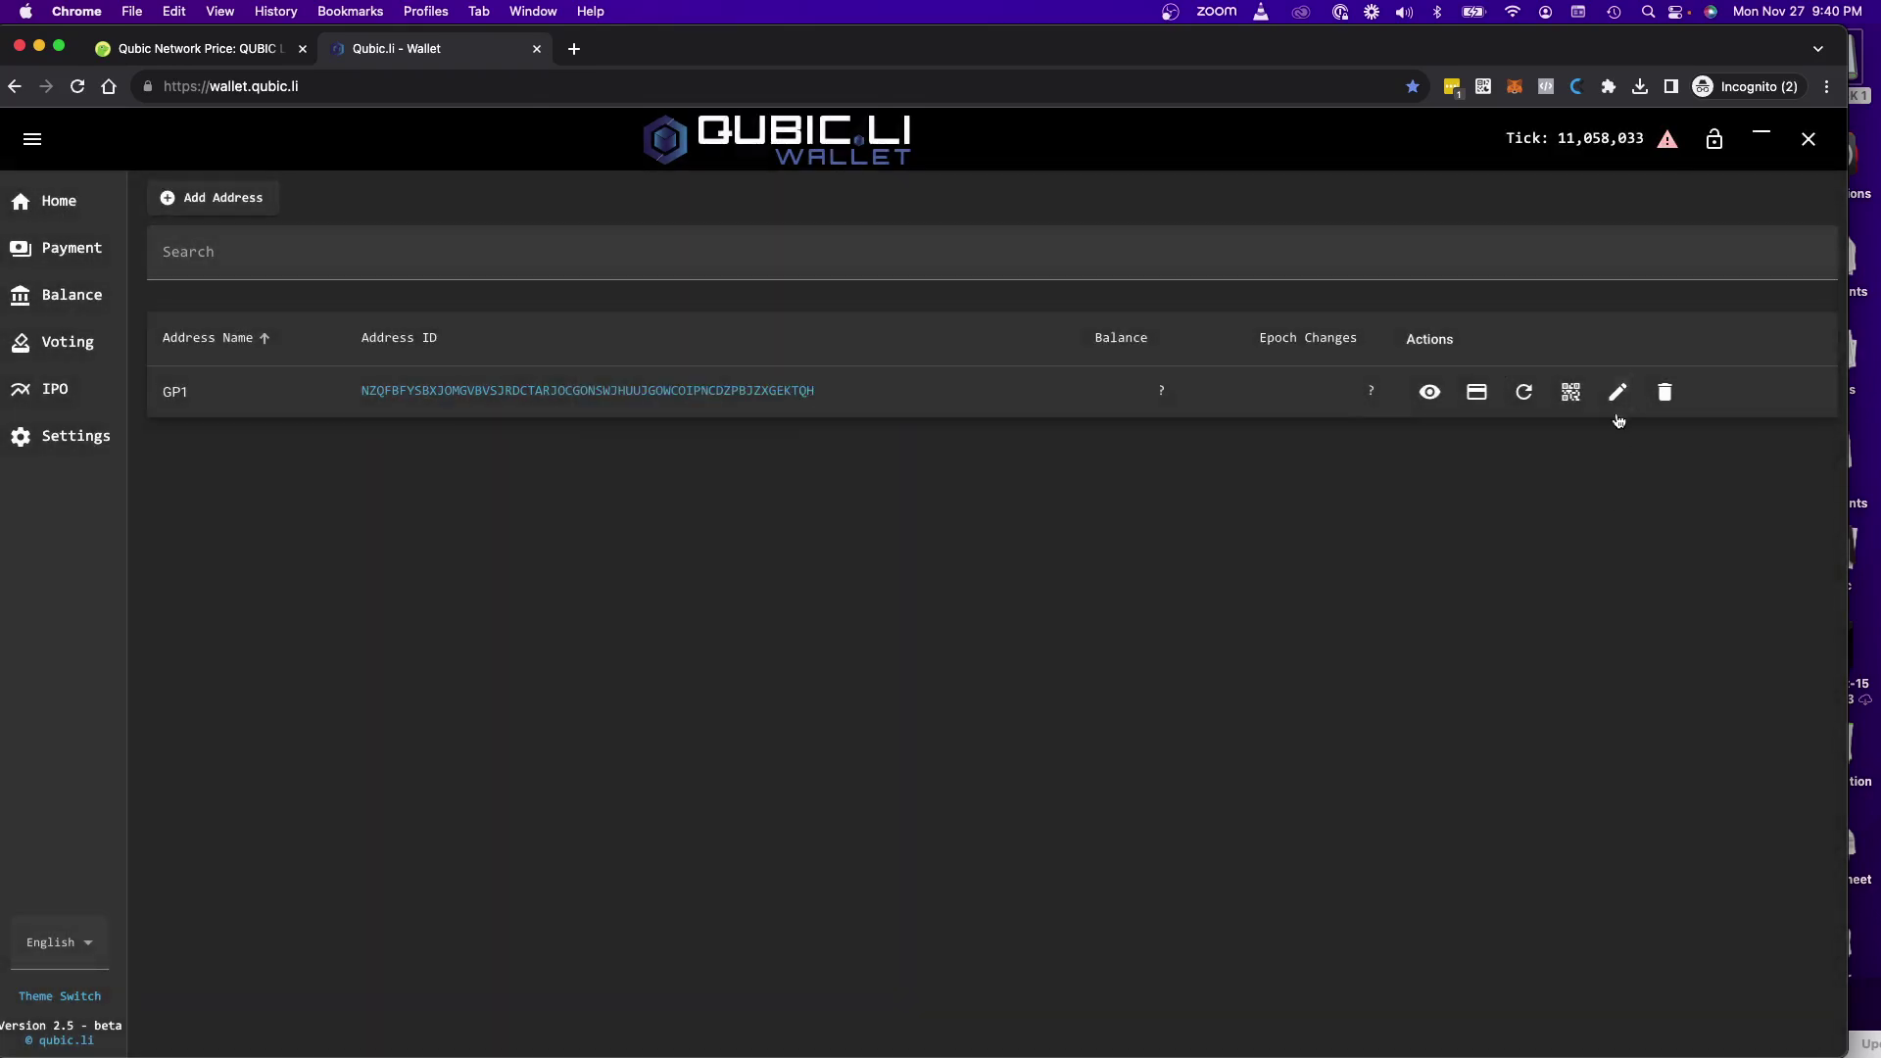
click(1617, 392)
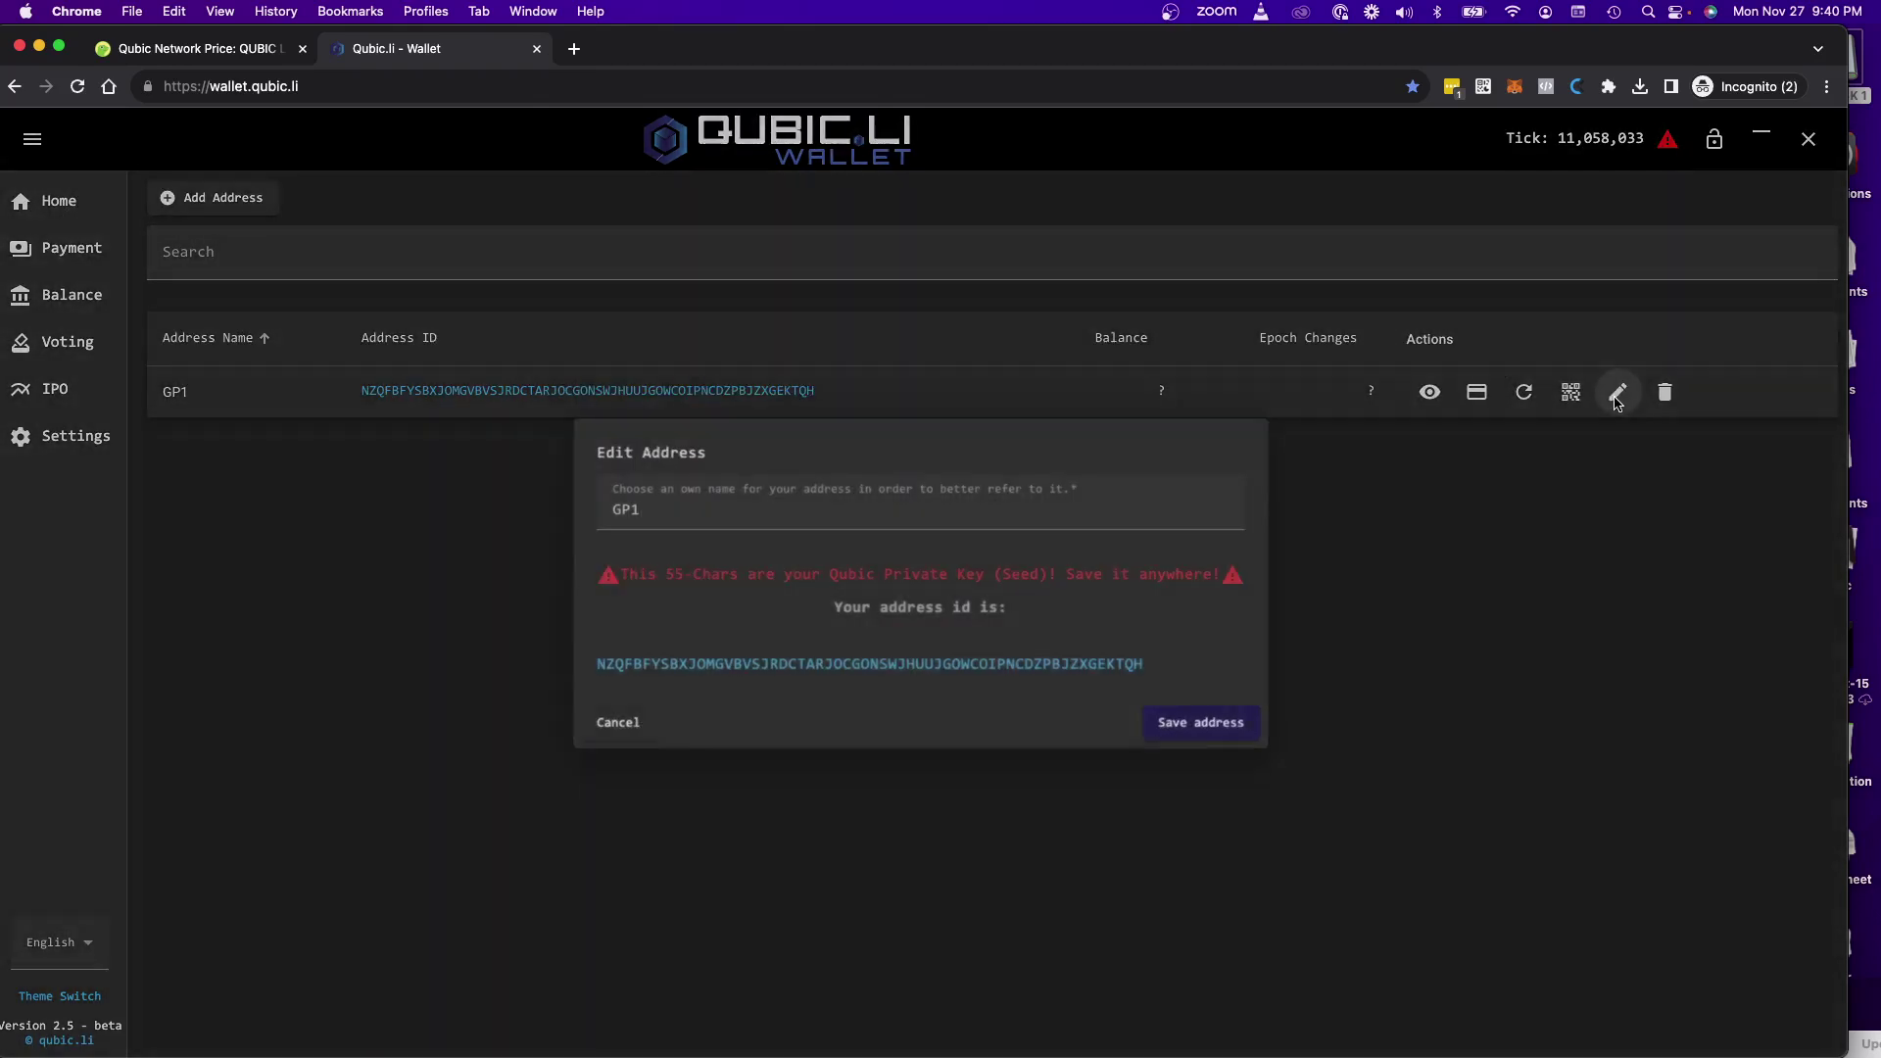
click(676, 507)
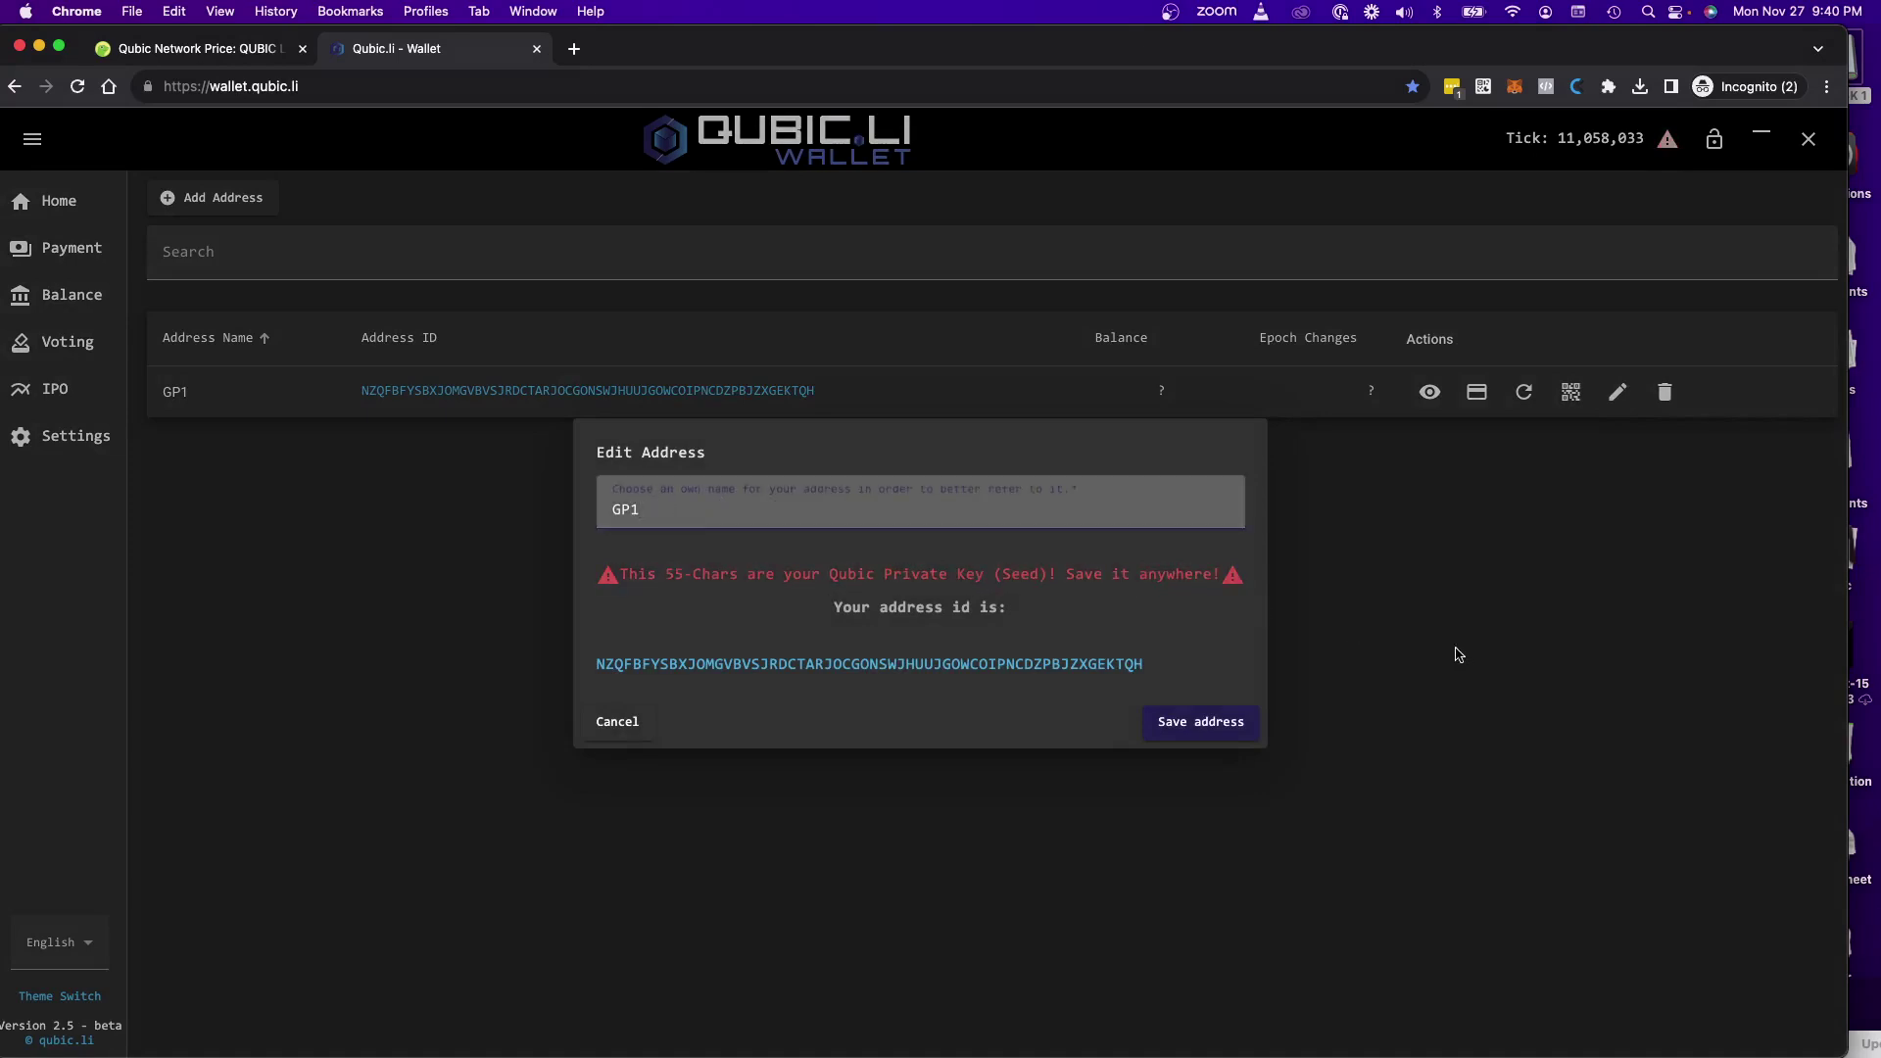
click(1460, 655)
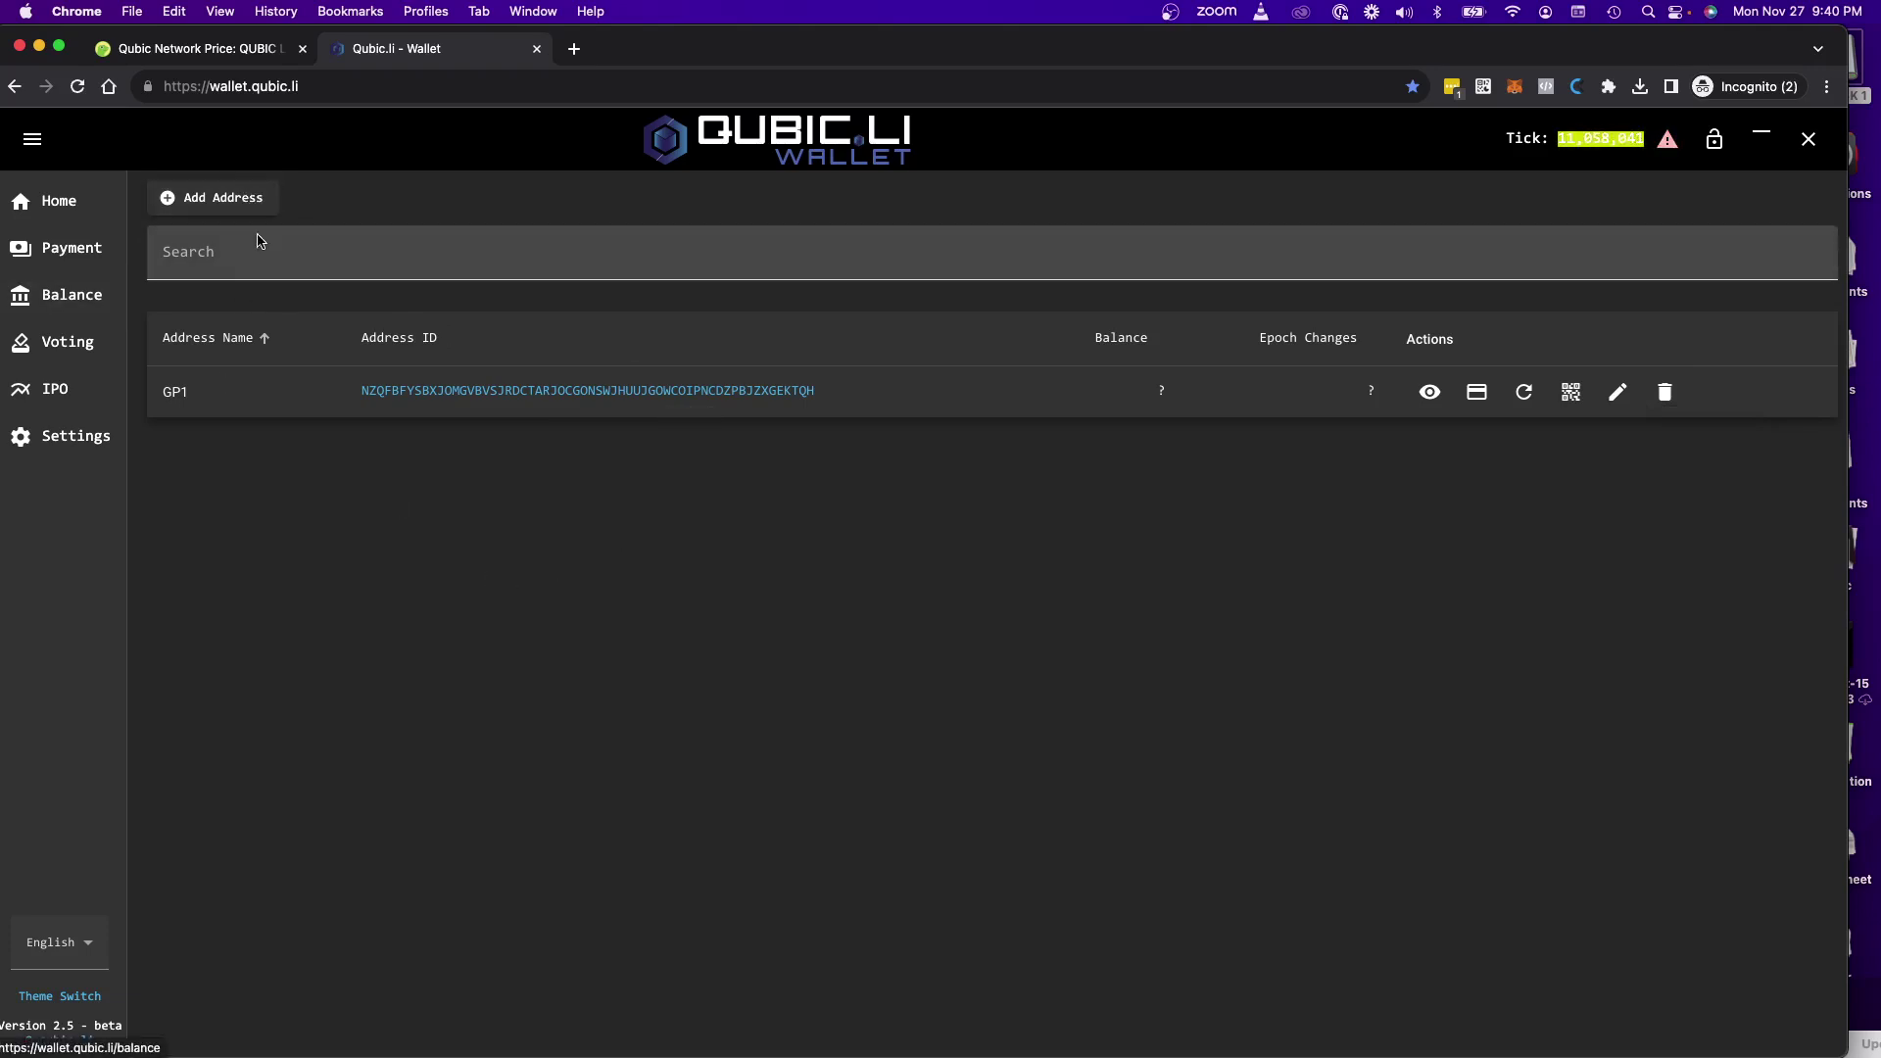
- Open the payment form and choose GP1 as the sending address
click(89, 261)
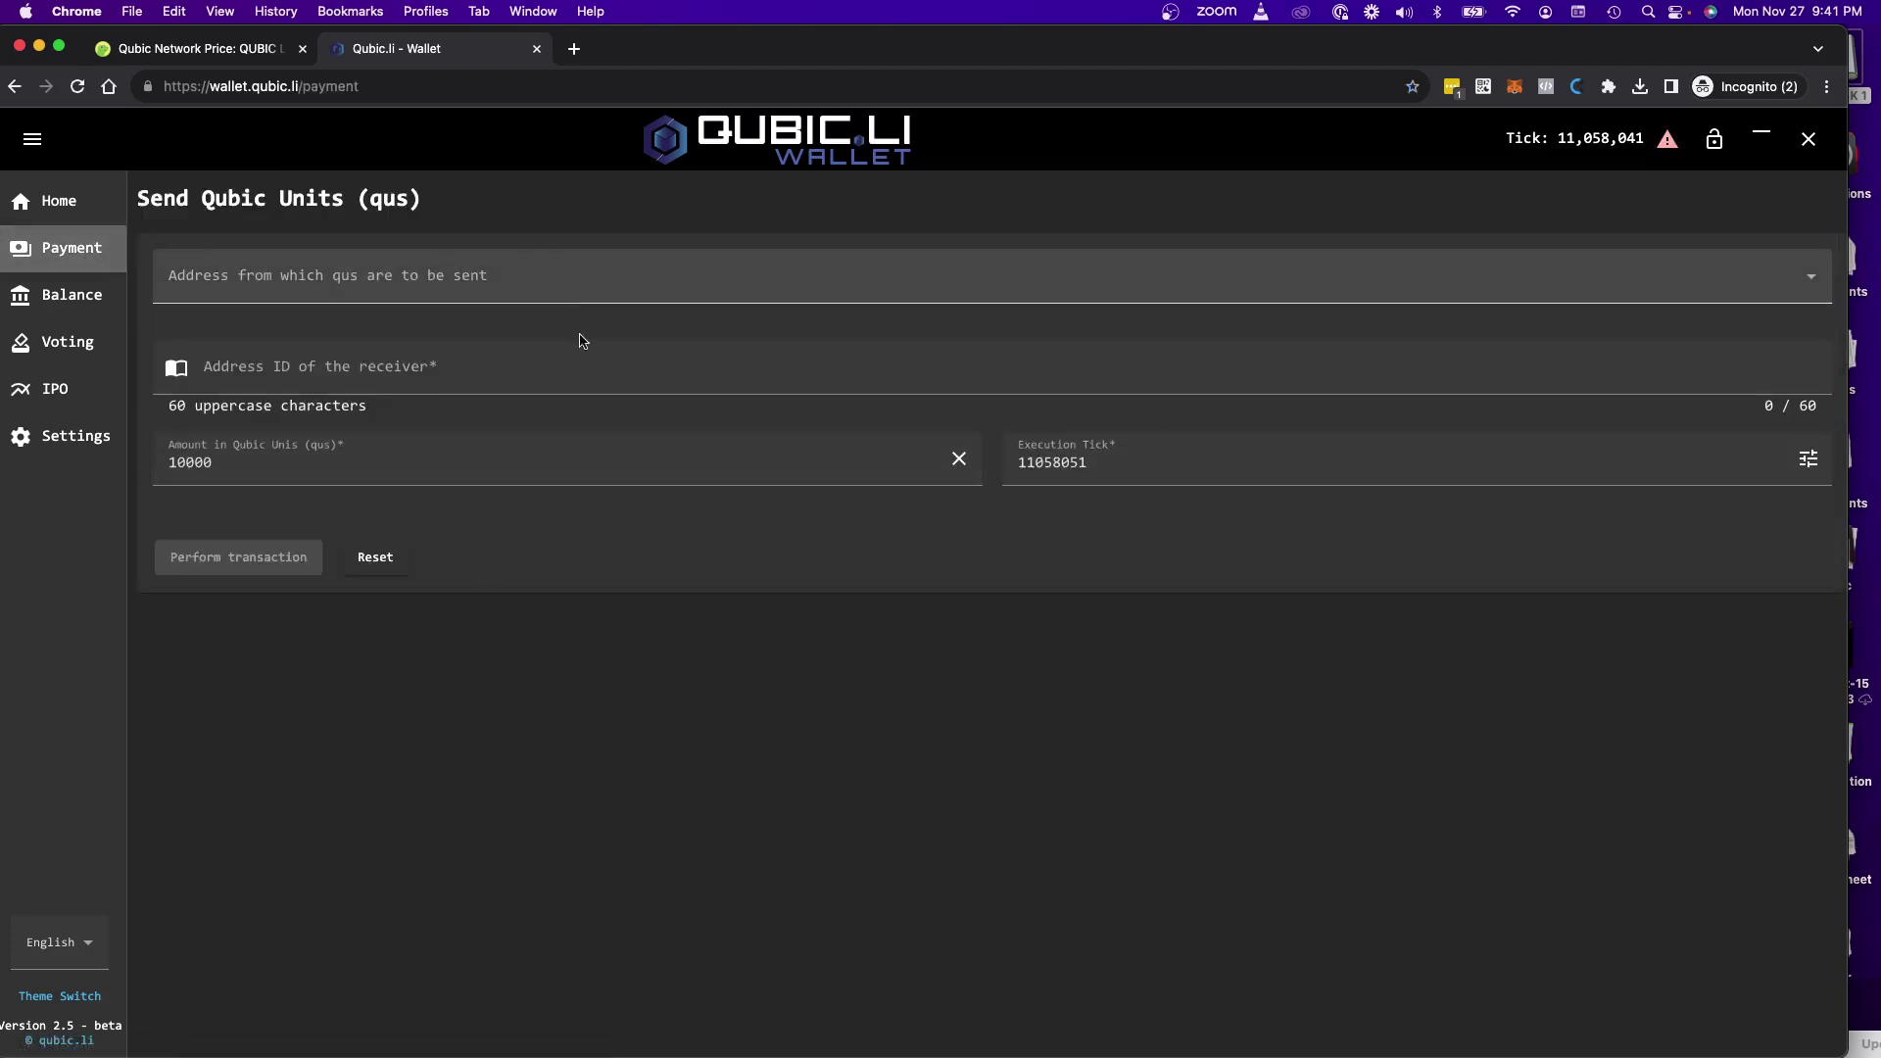
click(443, 294)
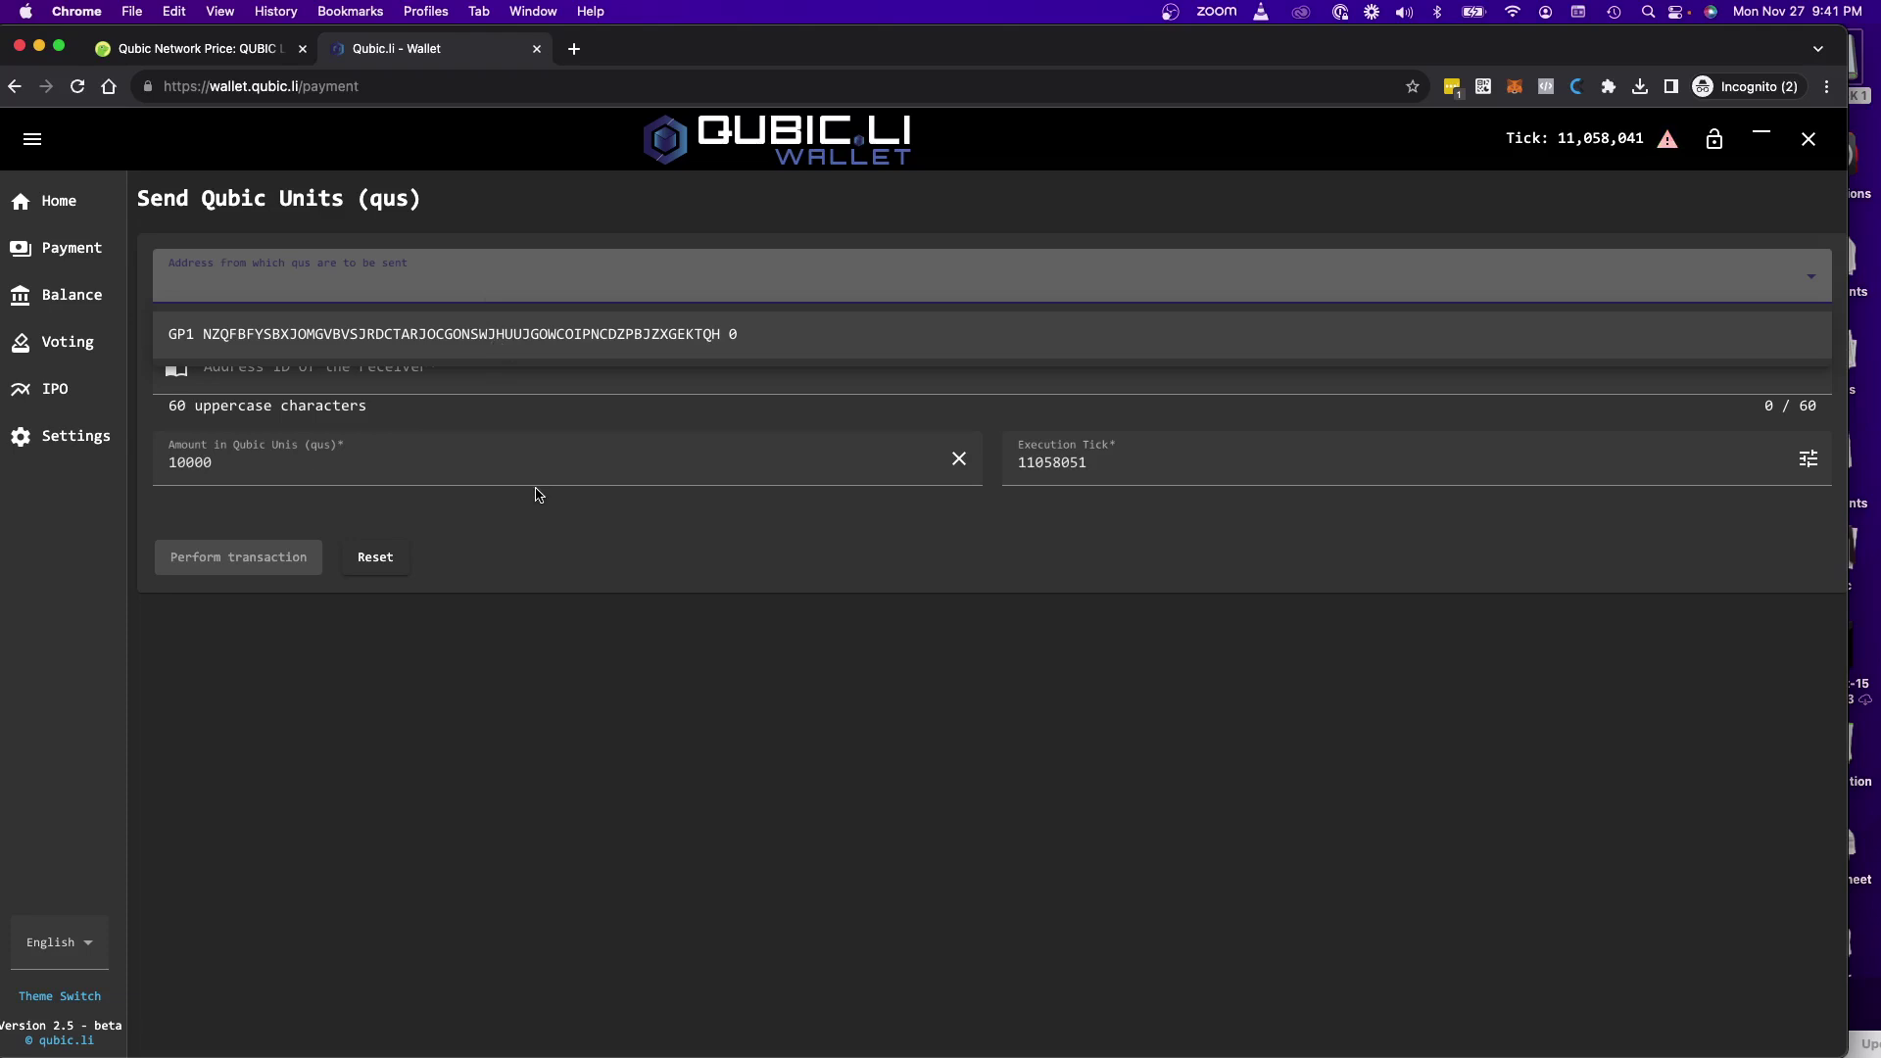
click(589, 336)
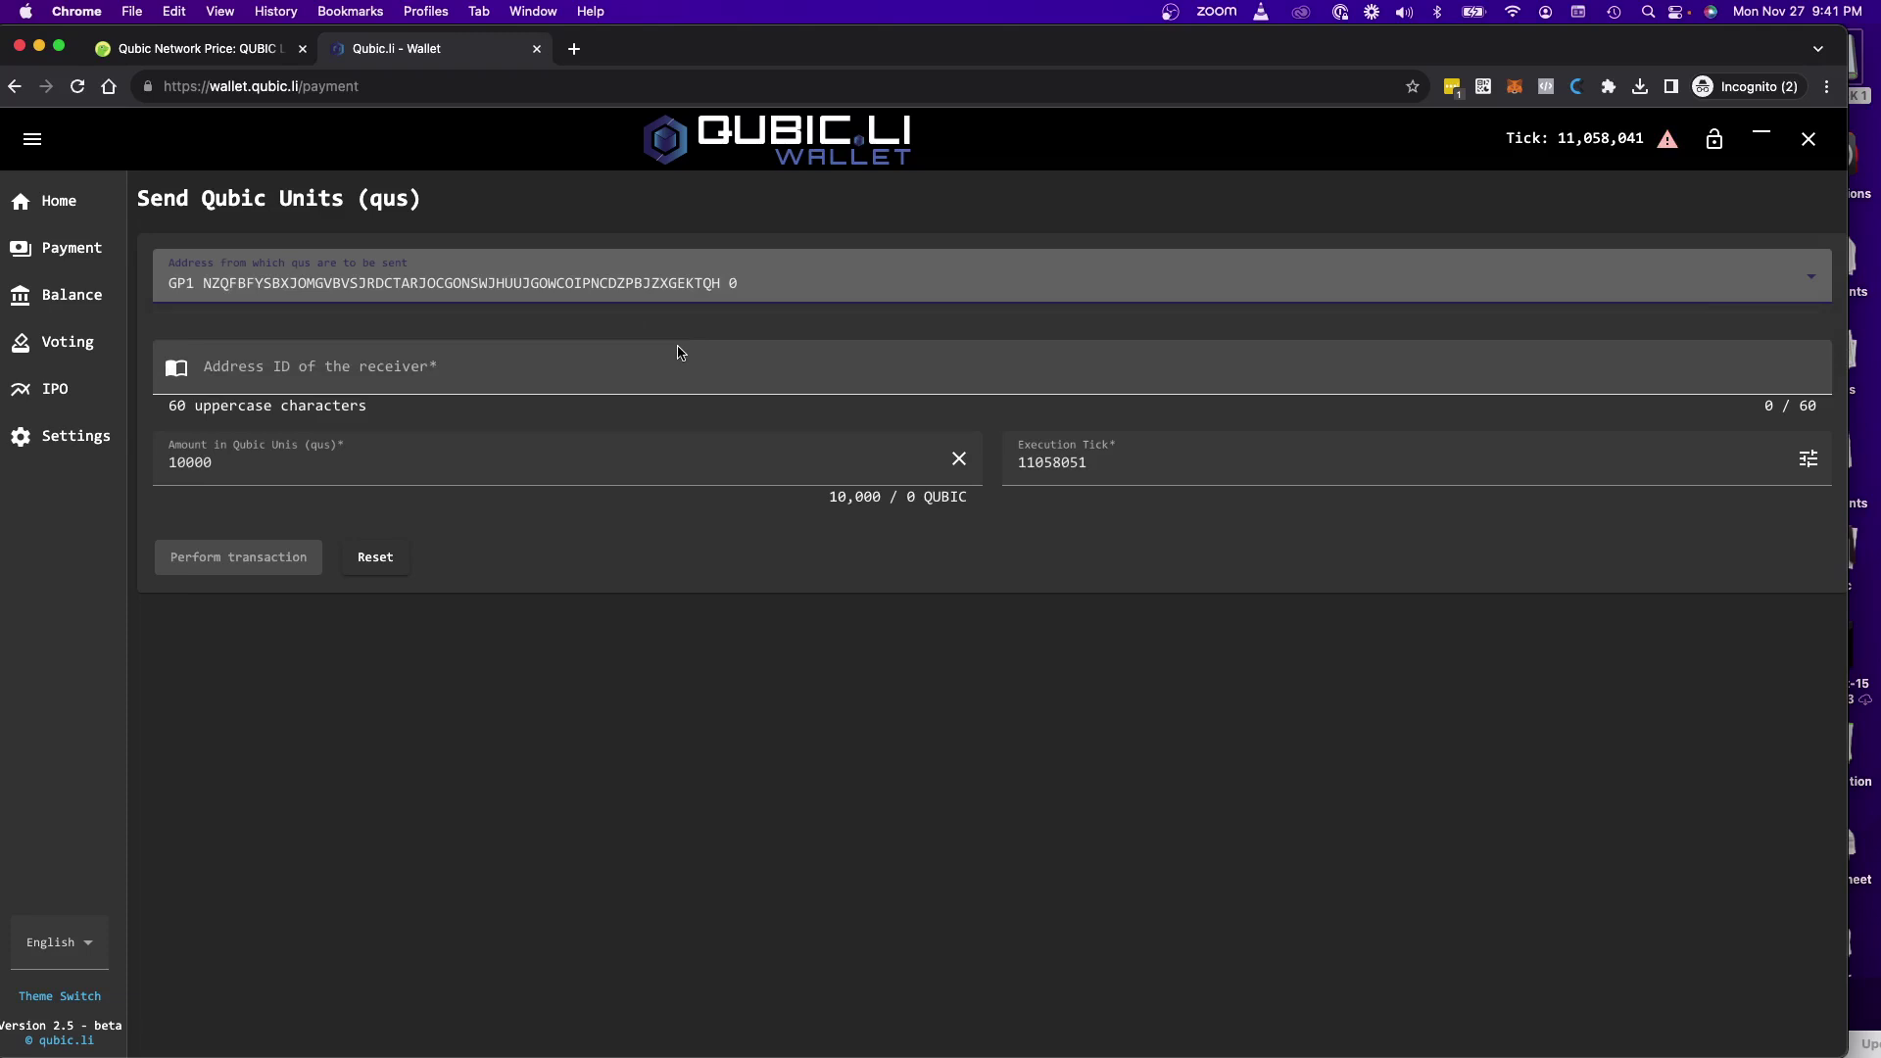
- Paste a receiver address, then delete it as incorrect
click(382, 378)
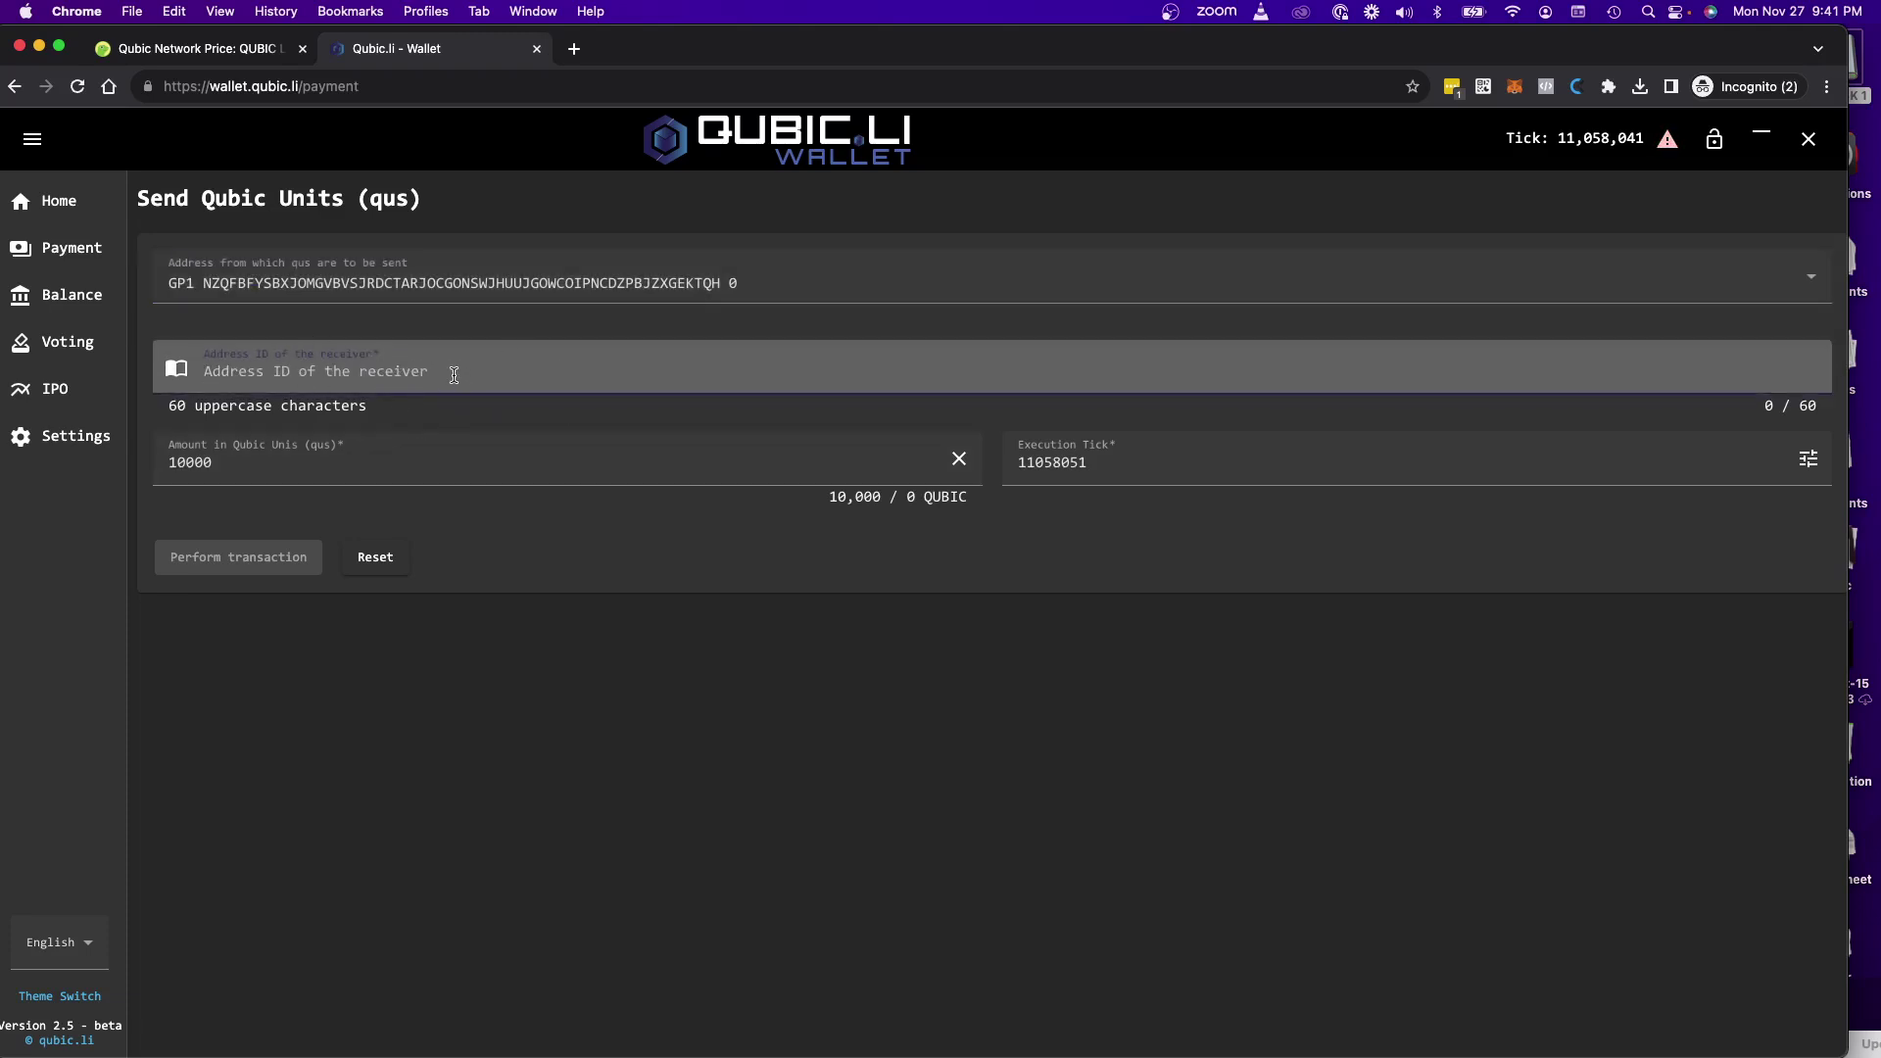
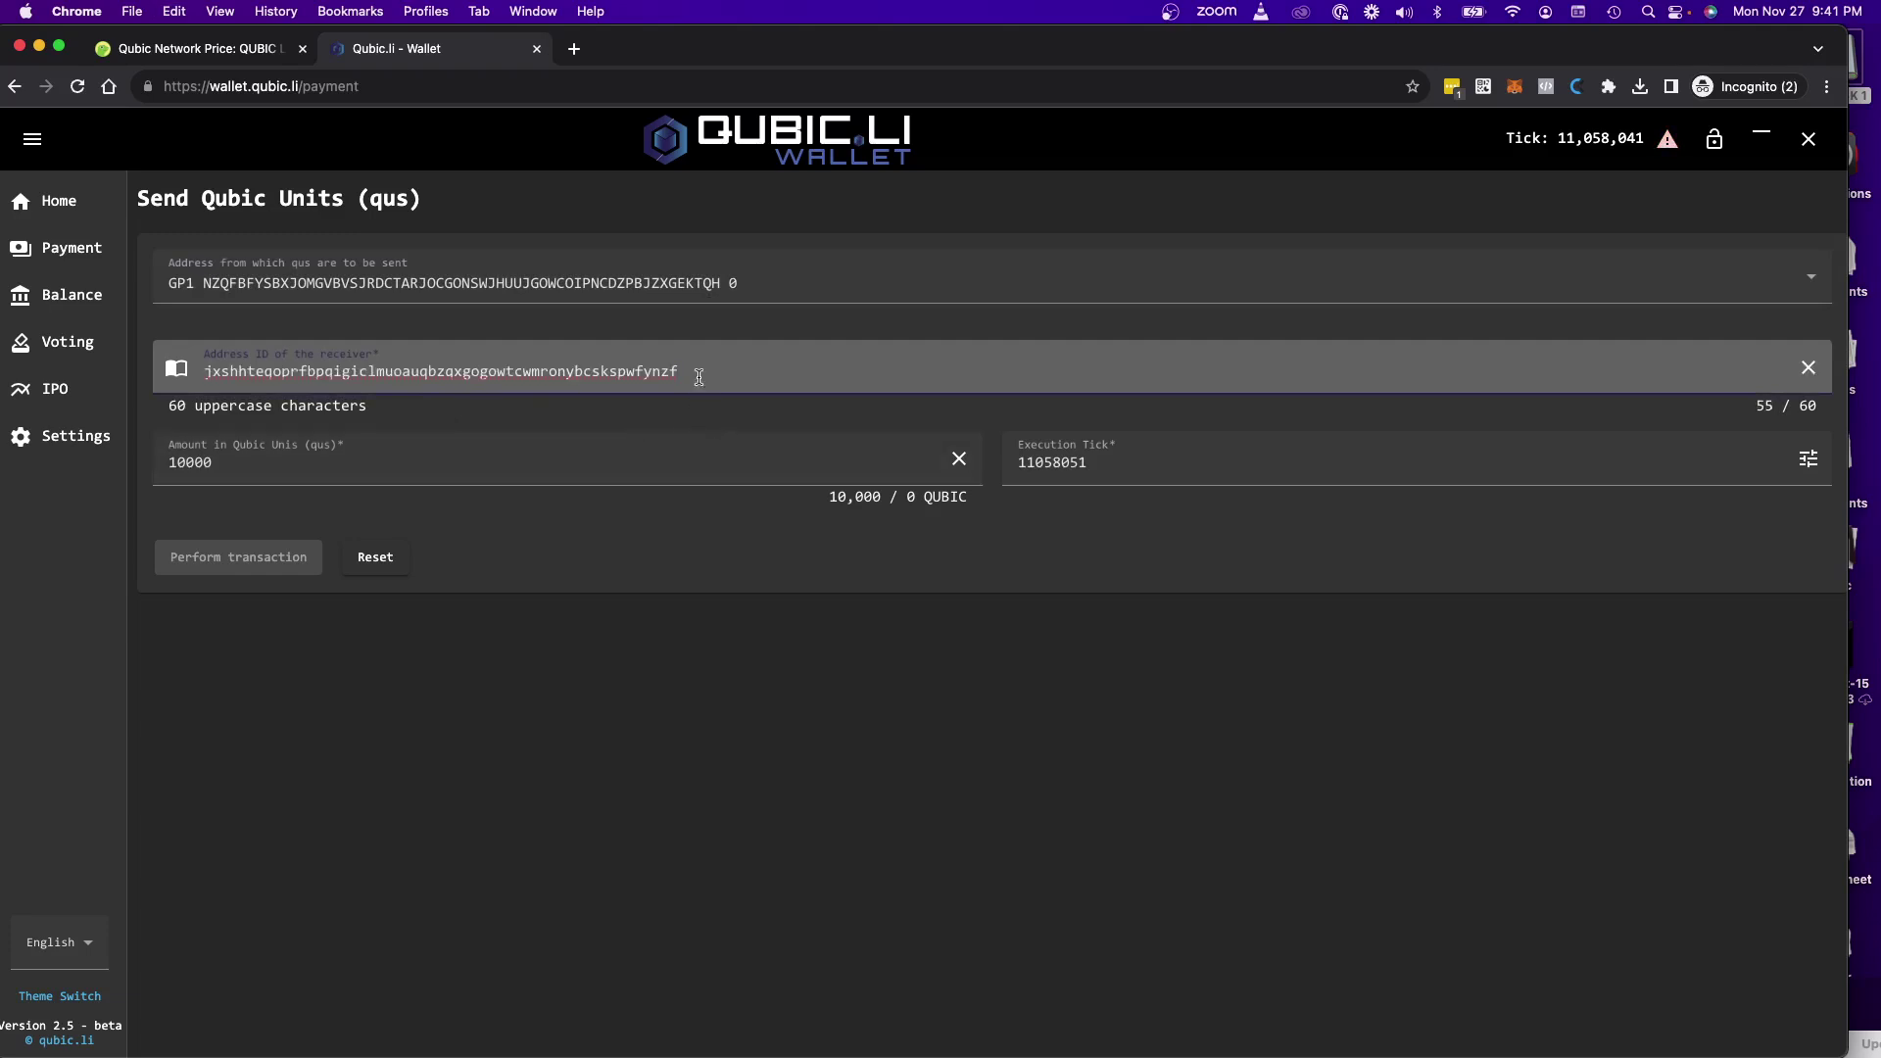
drag(695, 373, 166, 361)
key(BackSpace)
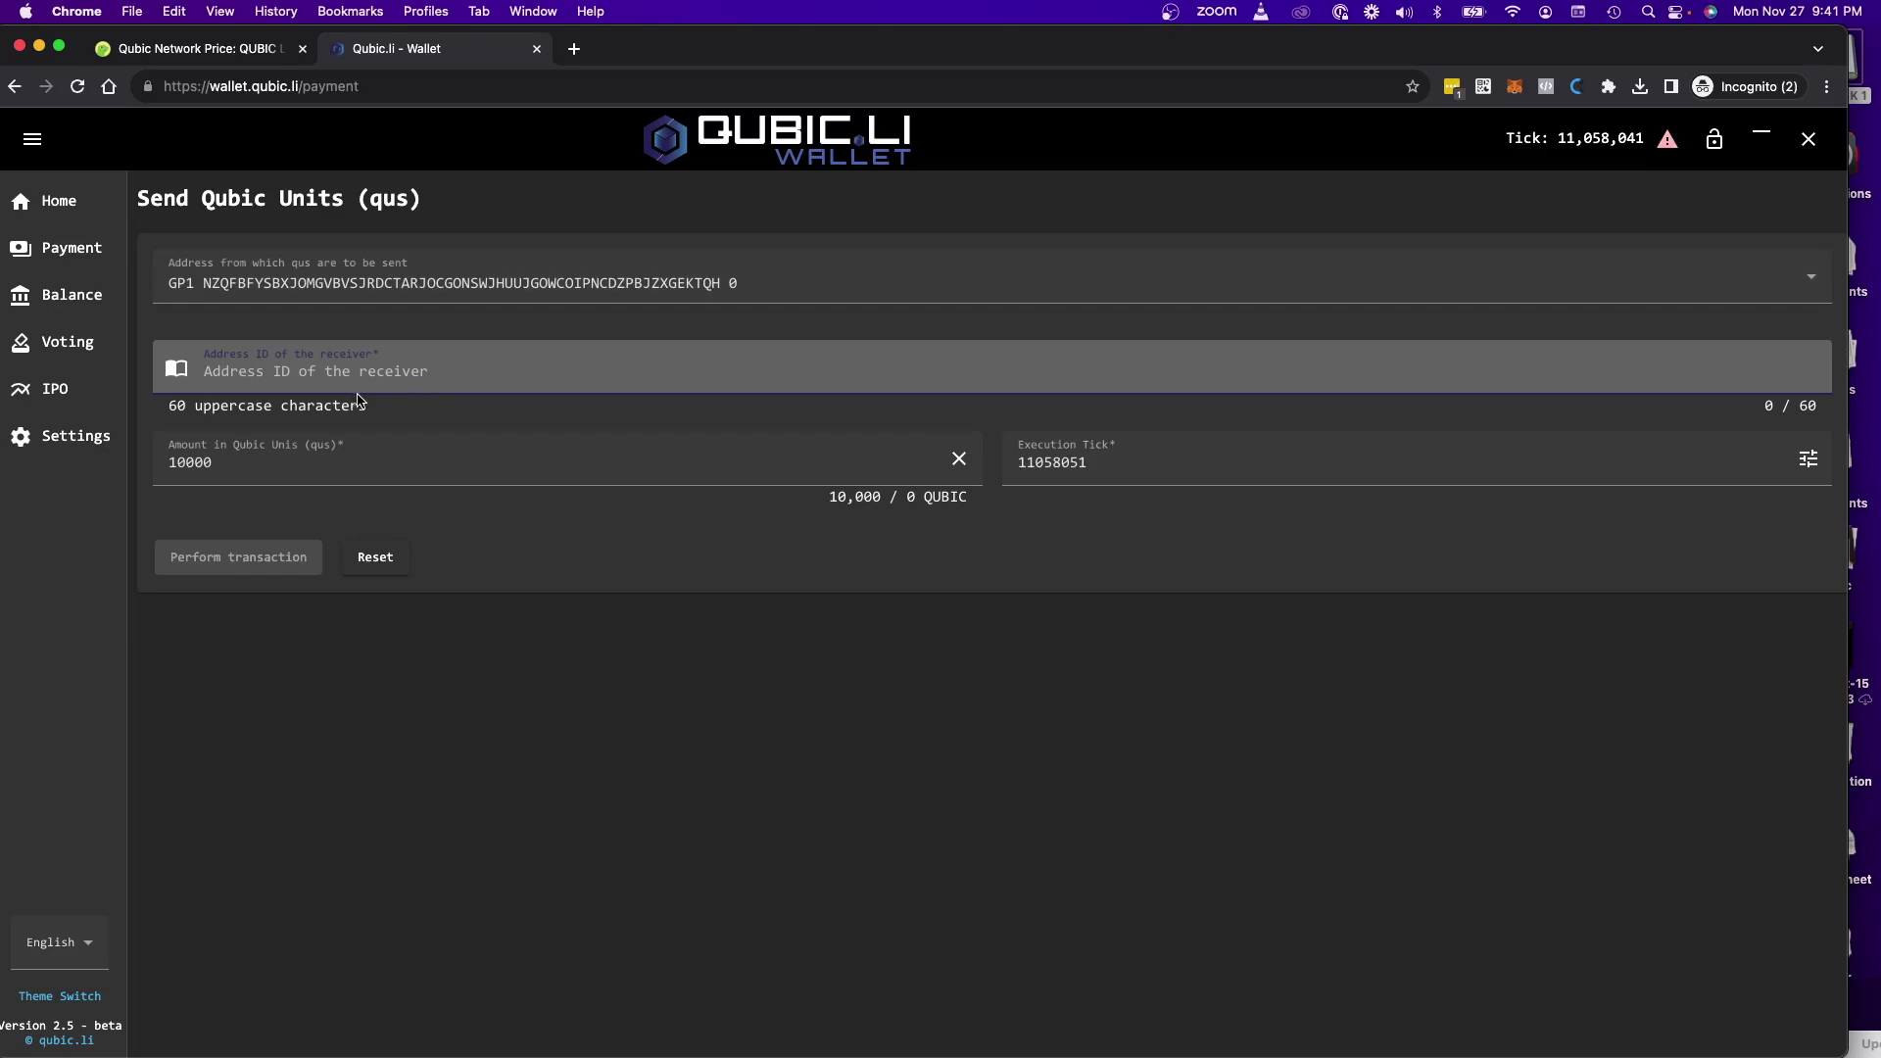
click(226, 284)
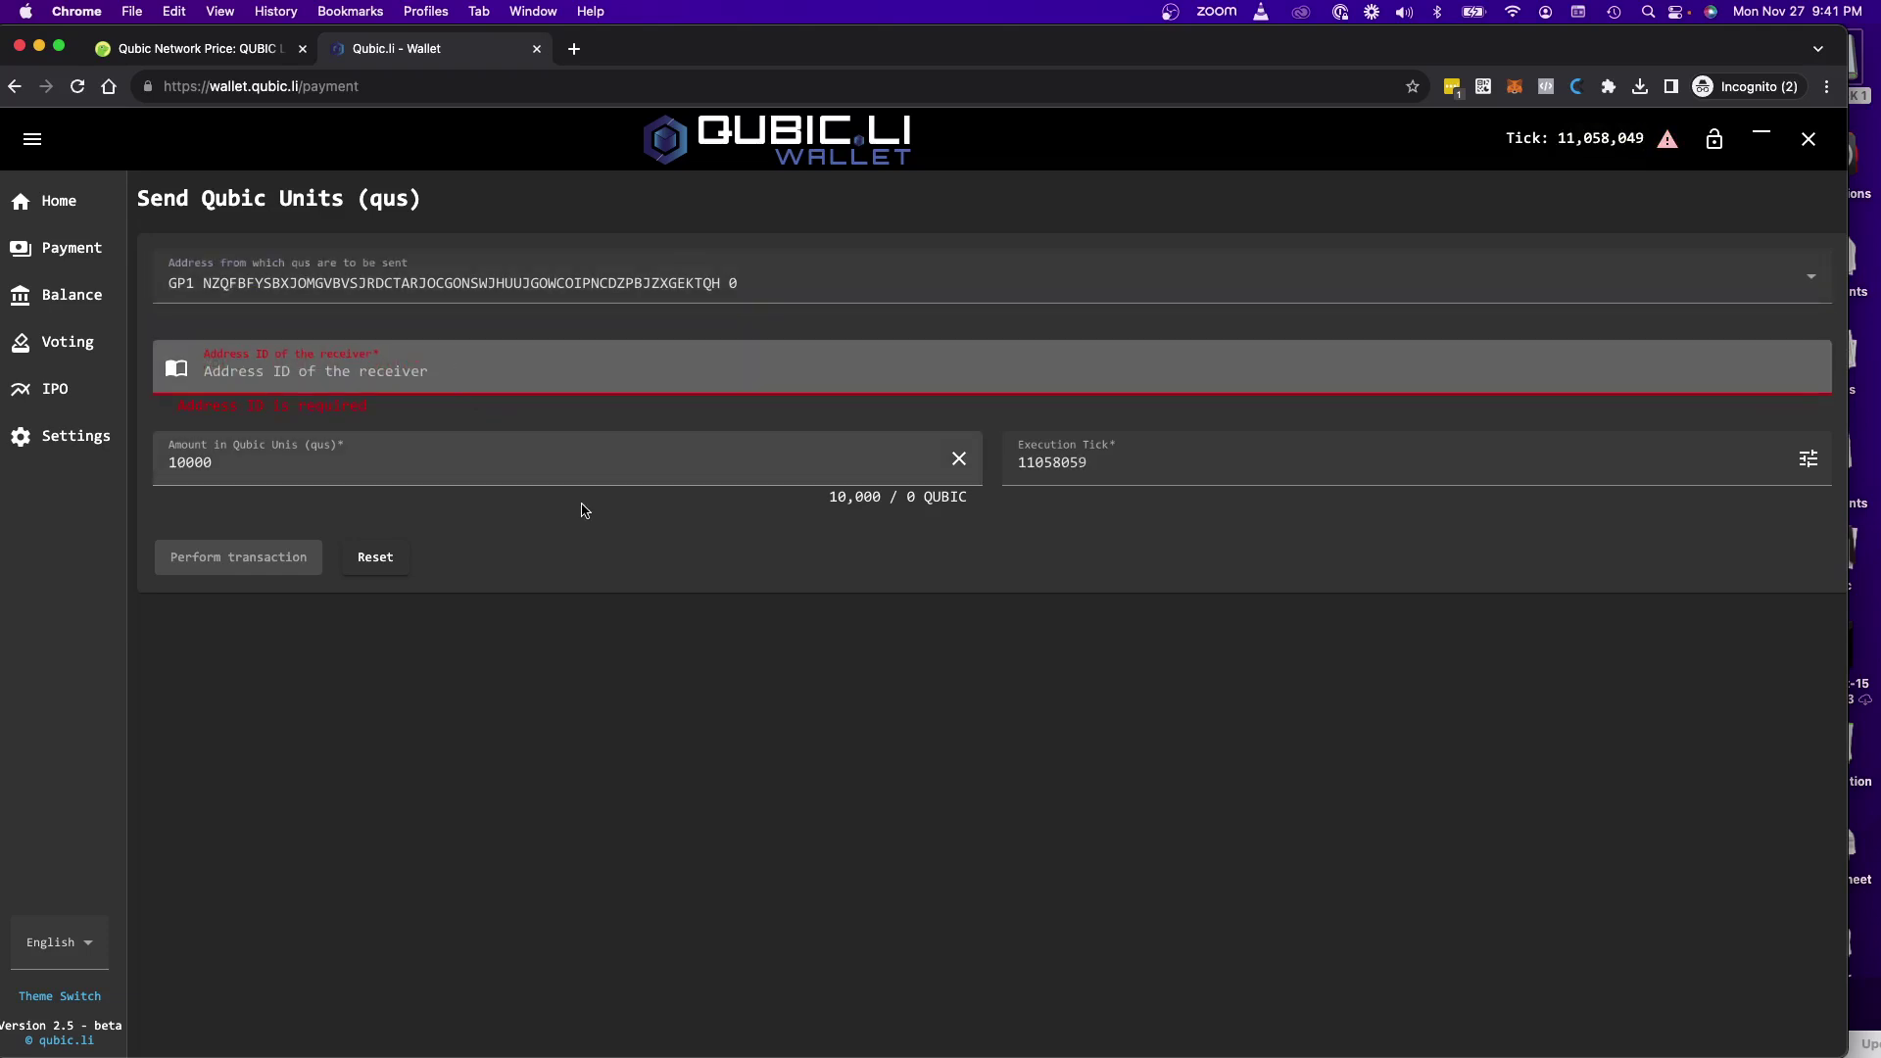
- Paste GP1's own address as receiver, reselect GP1 as sender, keep amount 10000
click(61, 218)
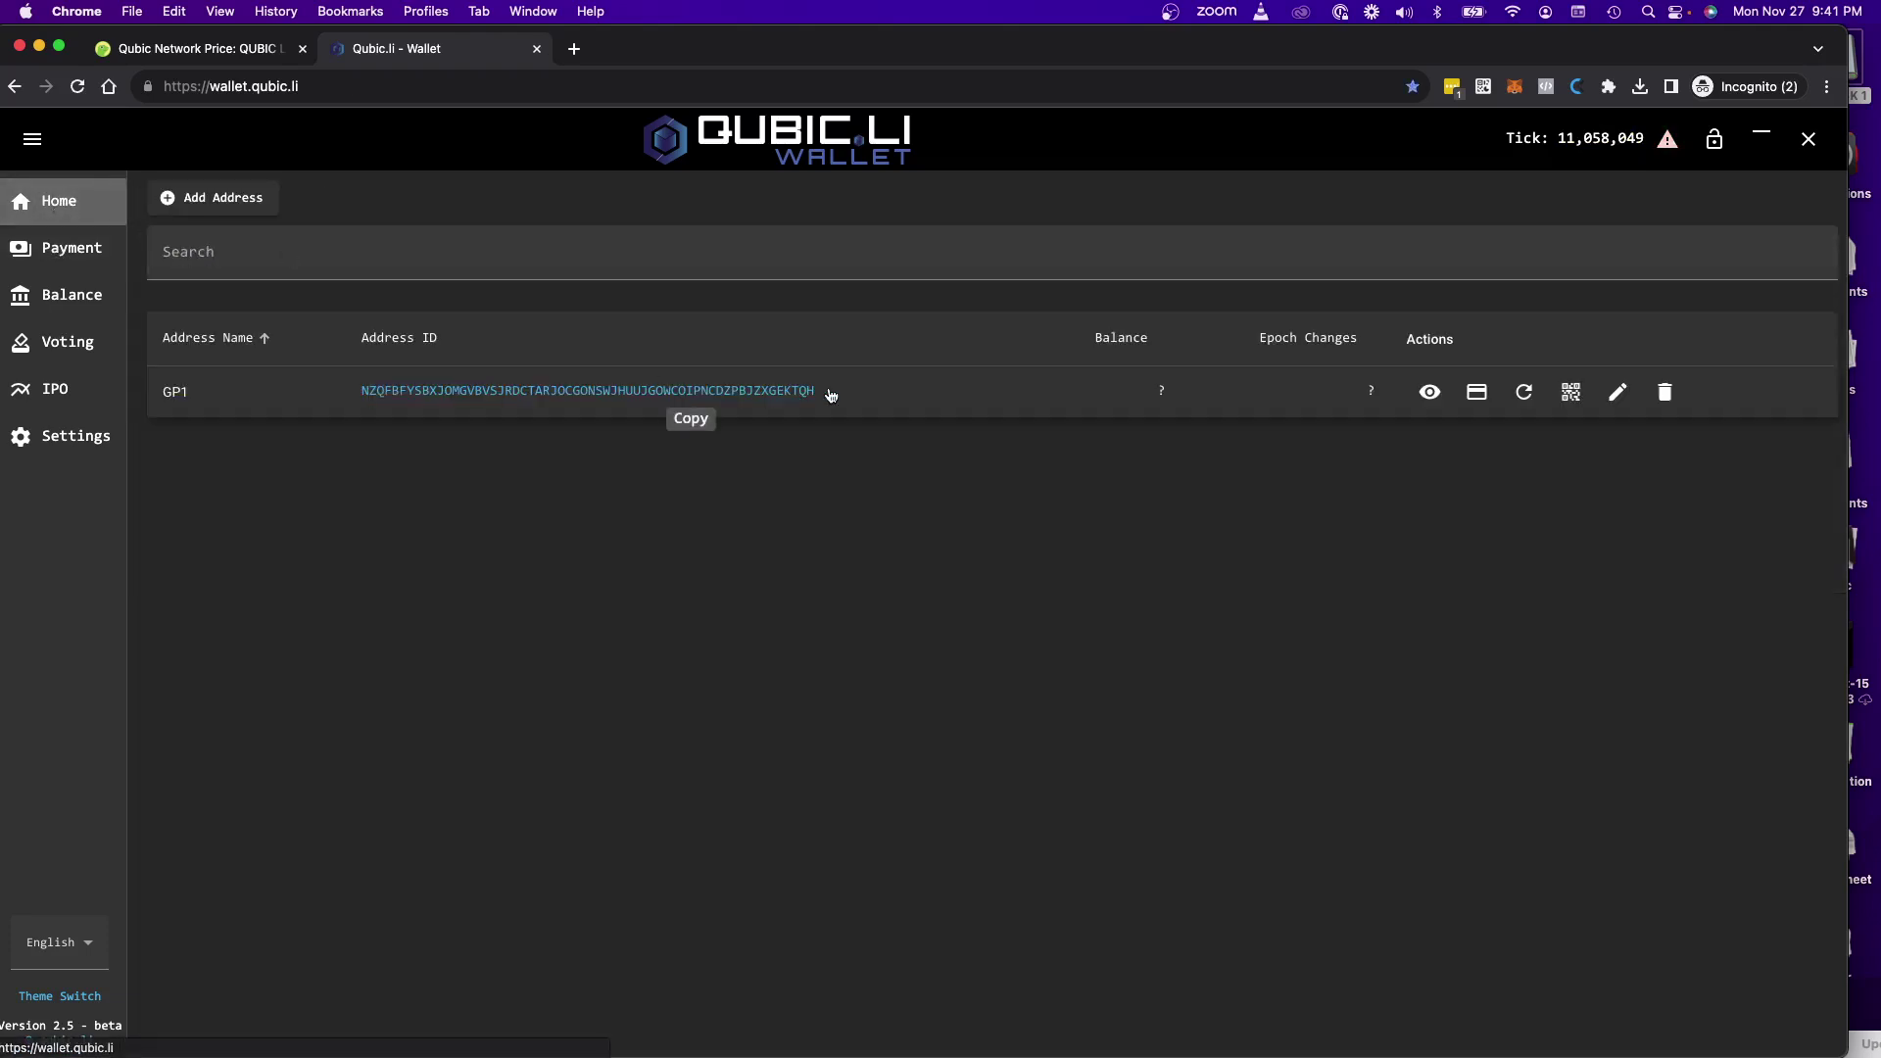
click(97, 259)
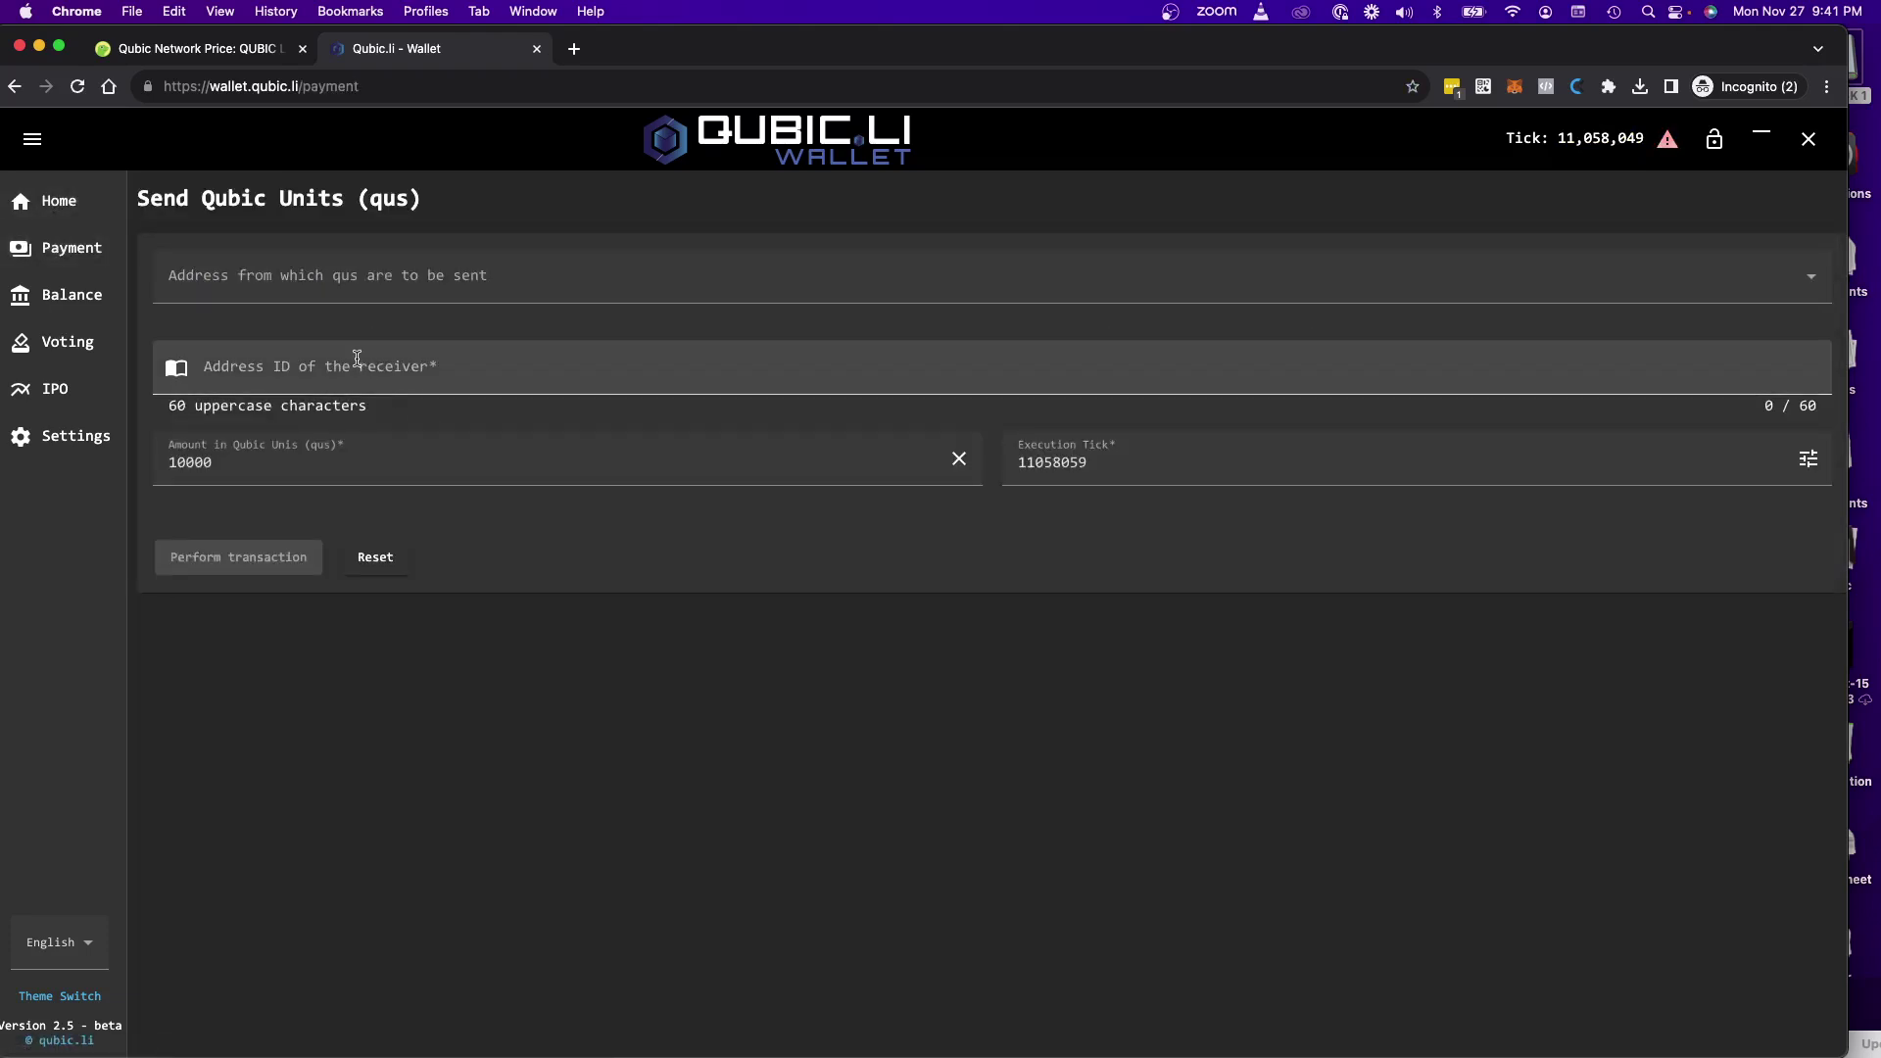
click(401, 358)
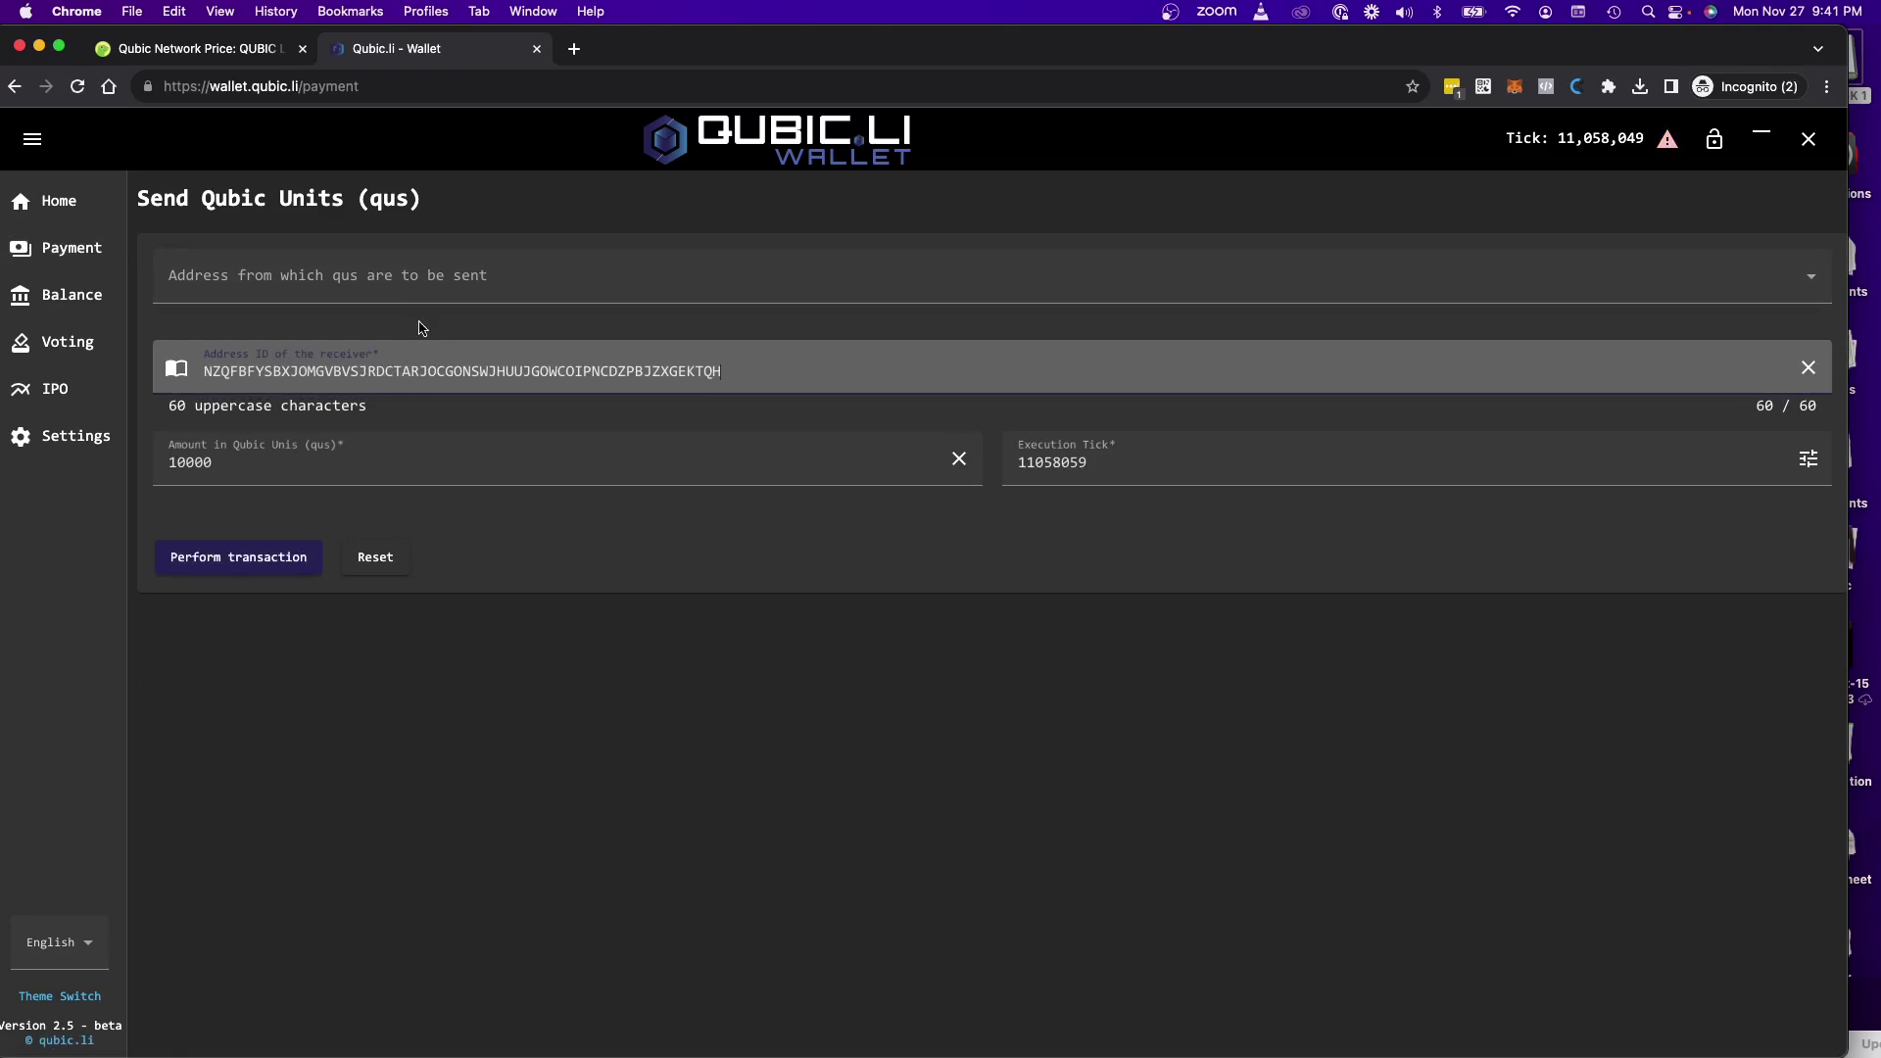
click(421, 294)
click(375, 336)
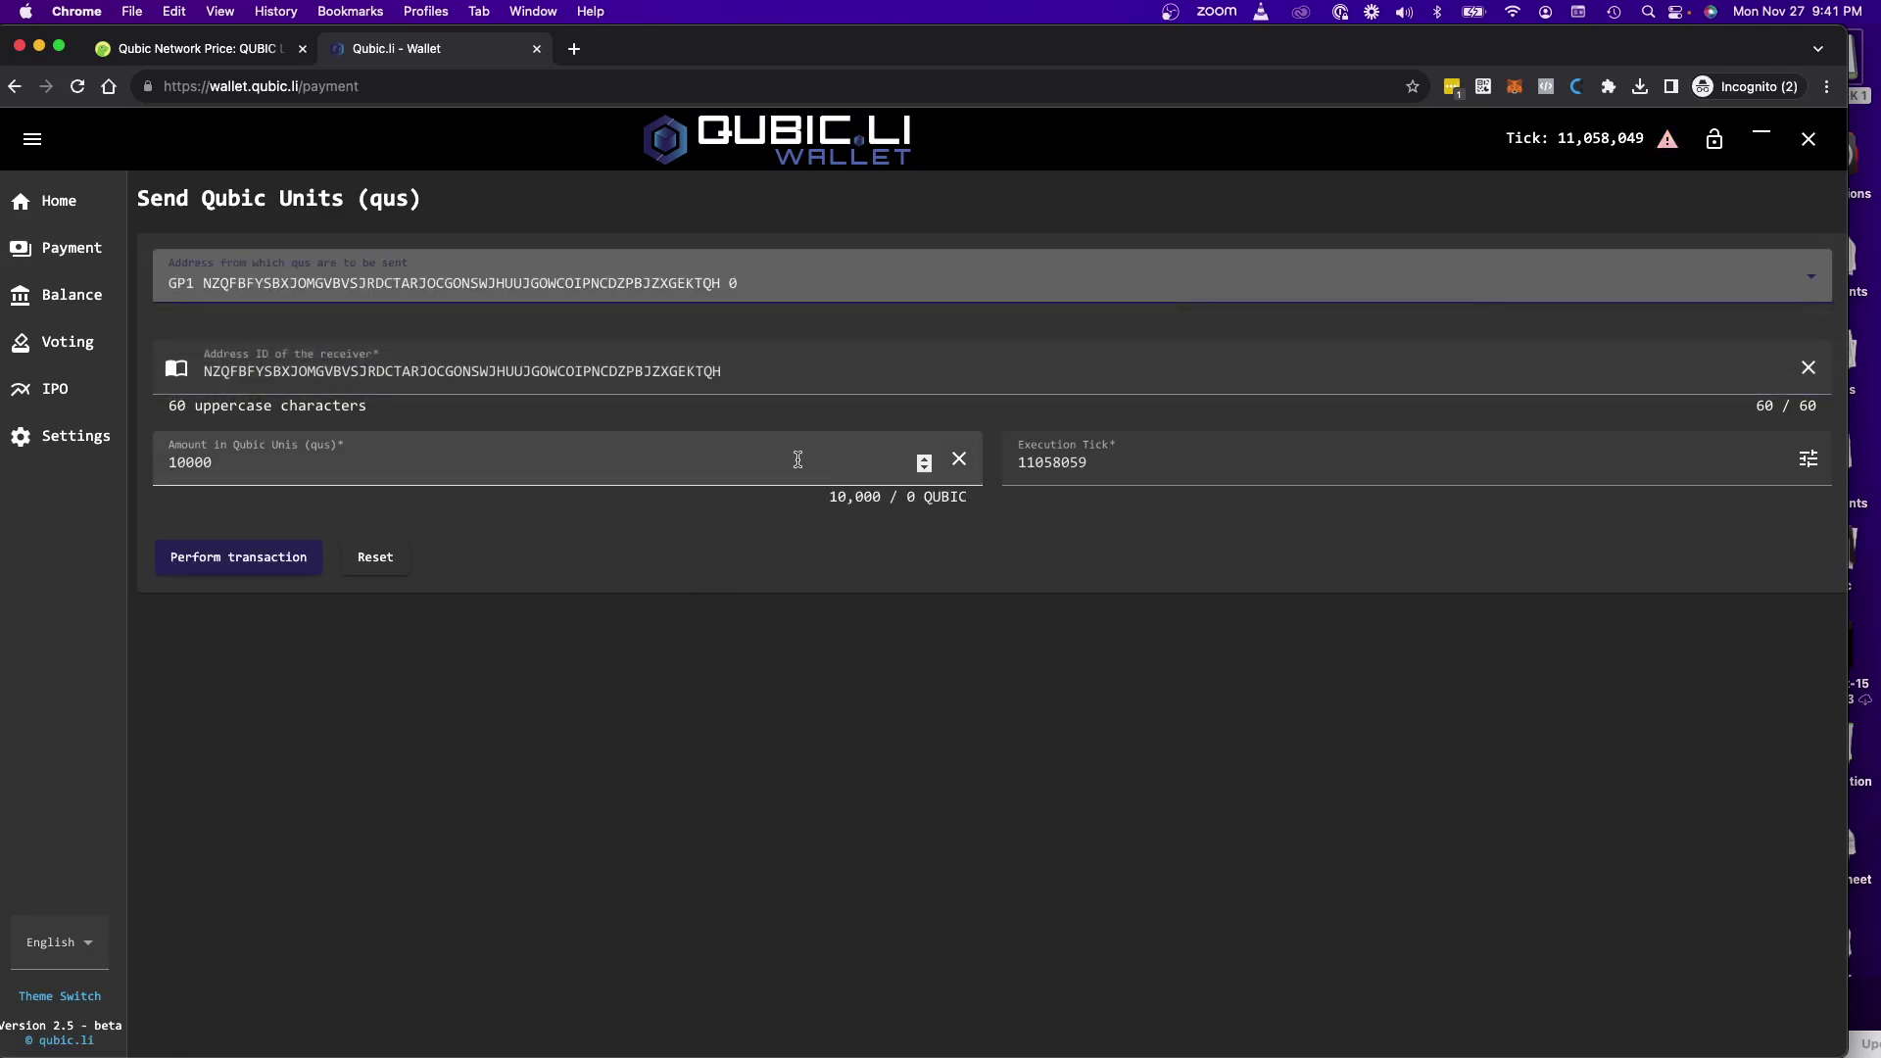
click(755, 460)
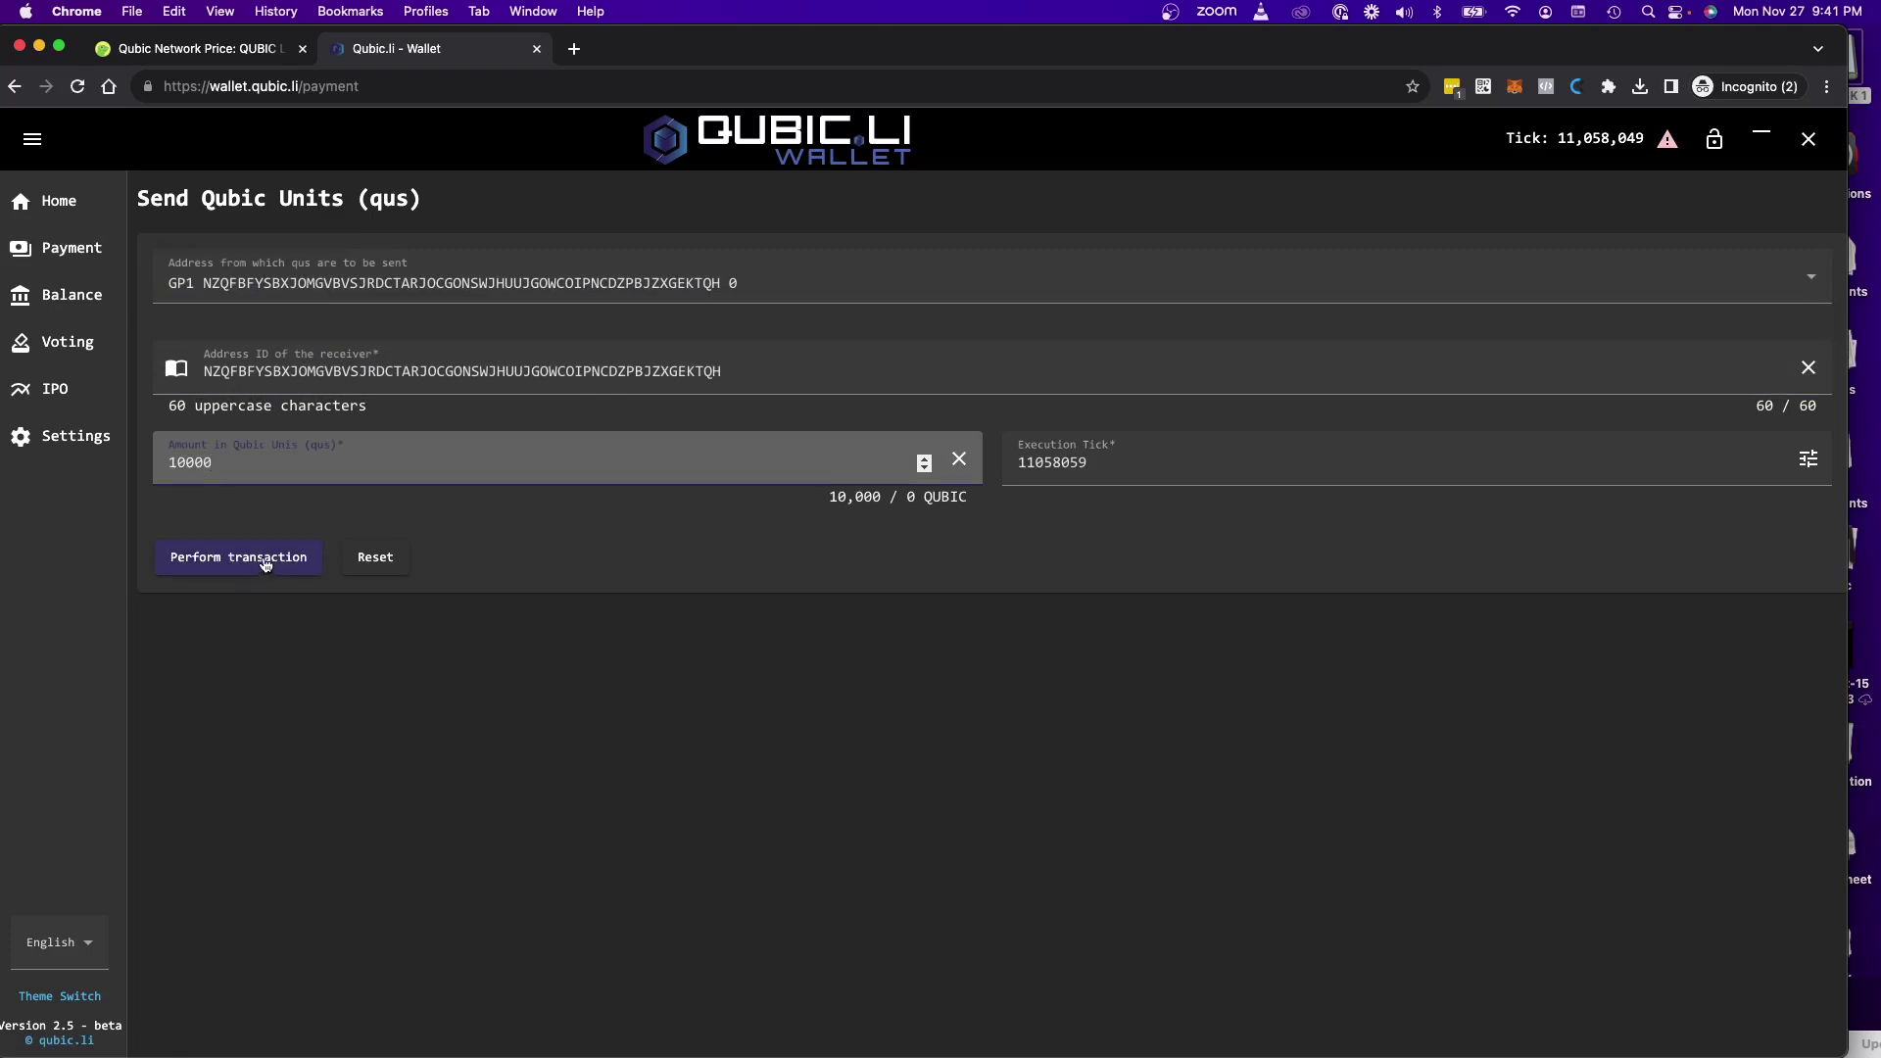
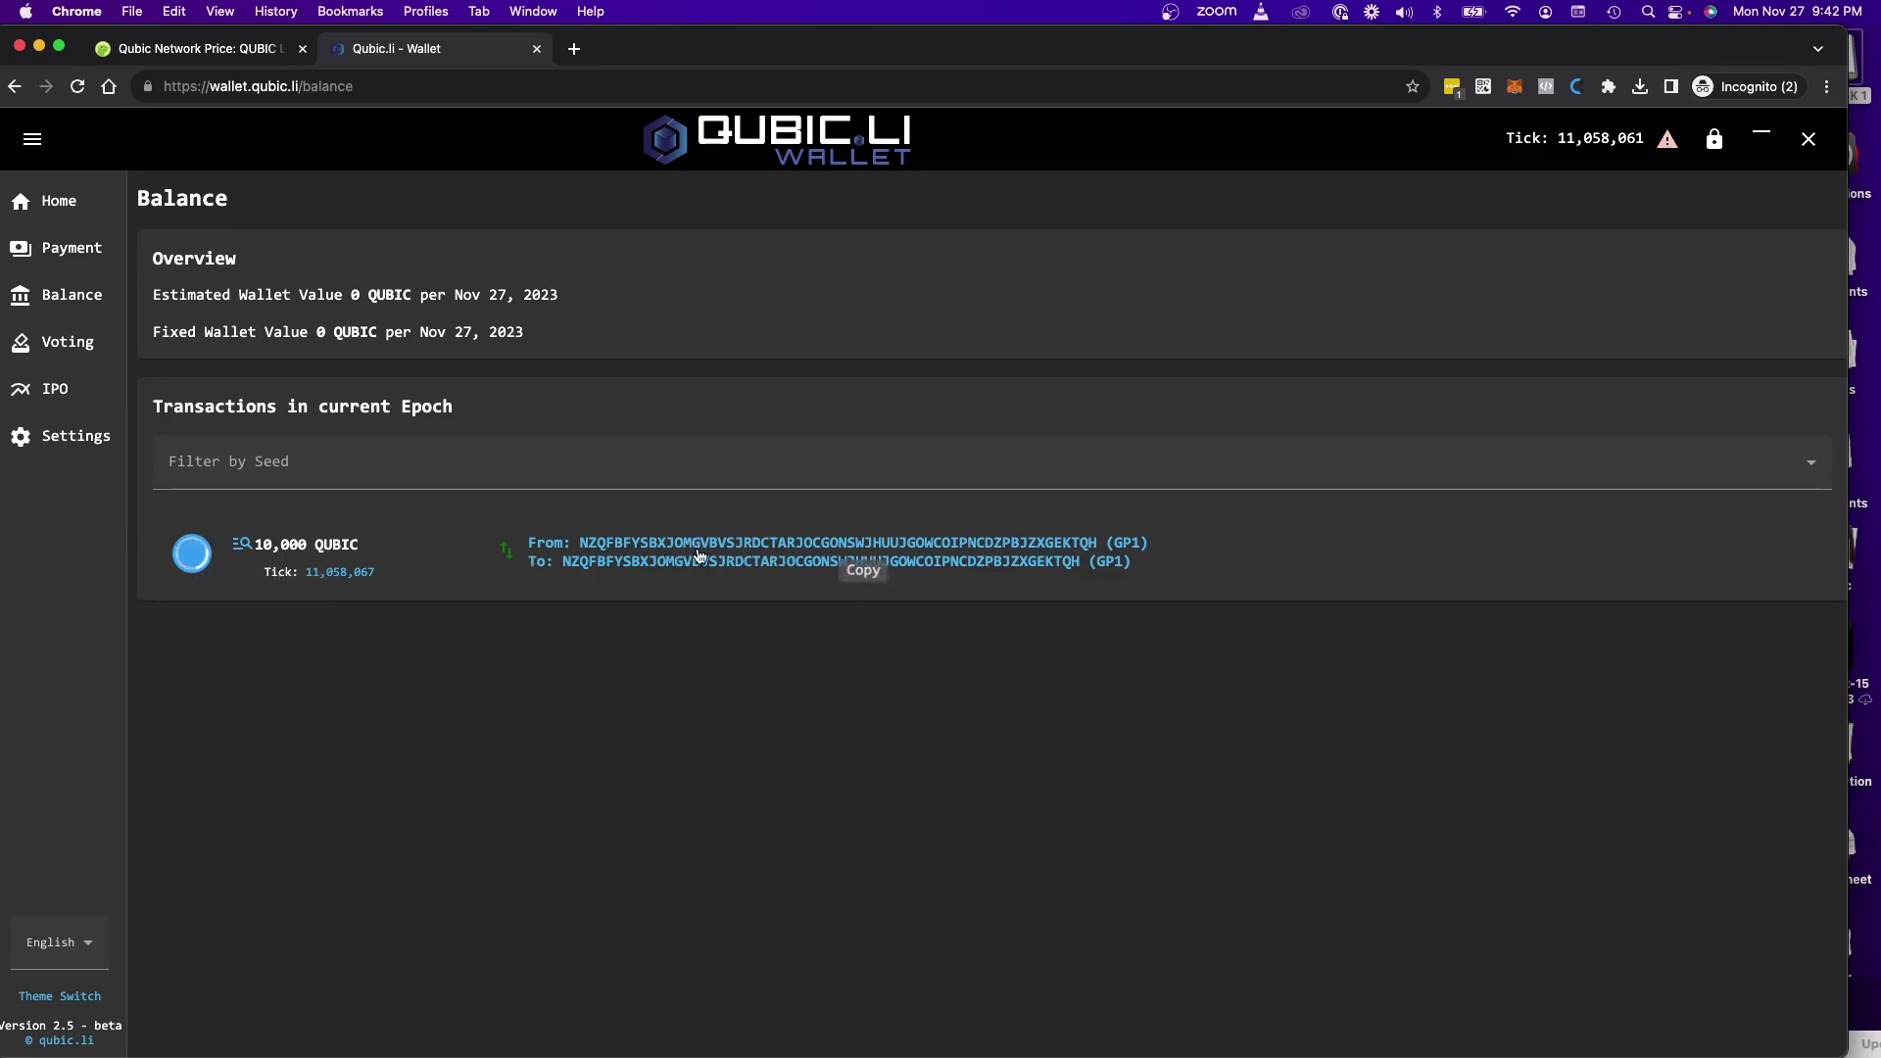
- Open the Payment page to bring up the Send Qubic Units (qus) form
click(43, 250)
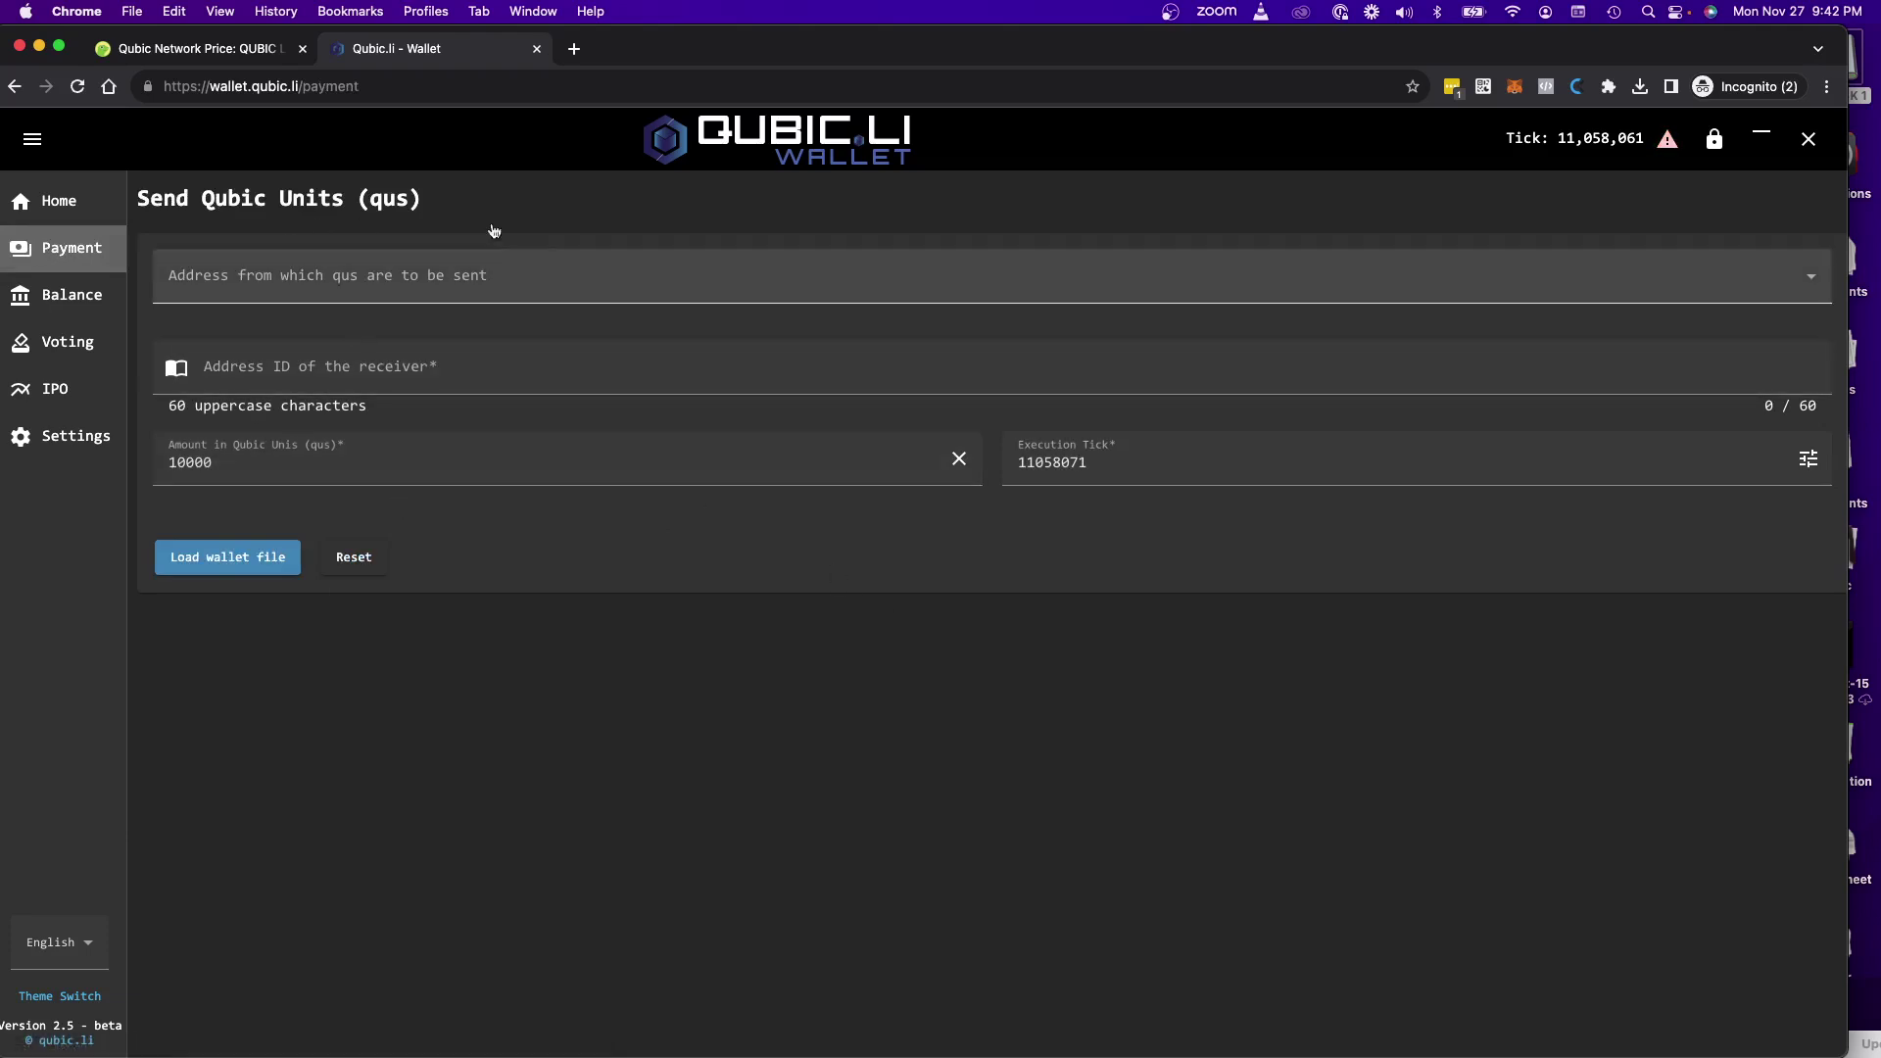
- Select GP1 as the sending address and paste GP1's own address as the receiver
click(284, 267)
click(308, 328)
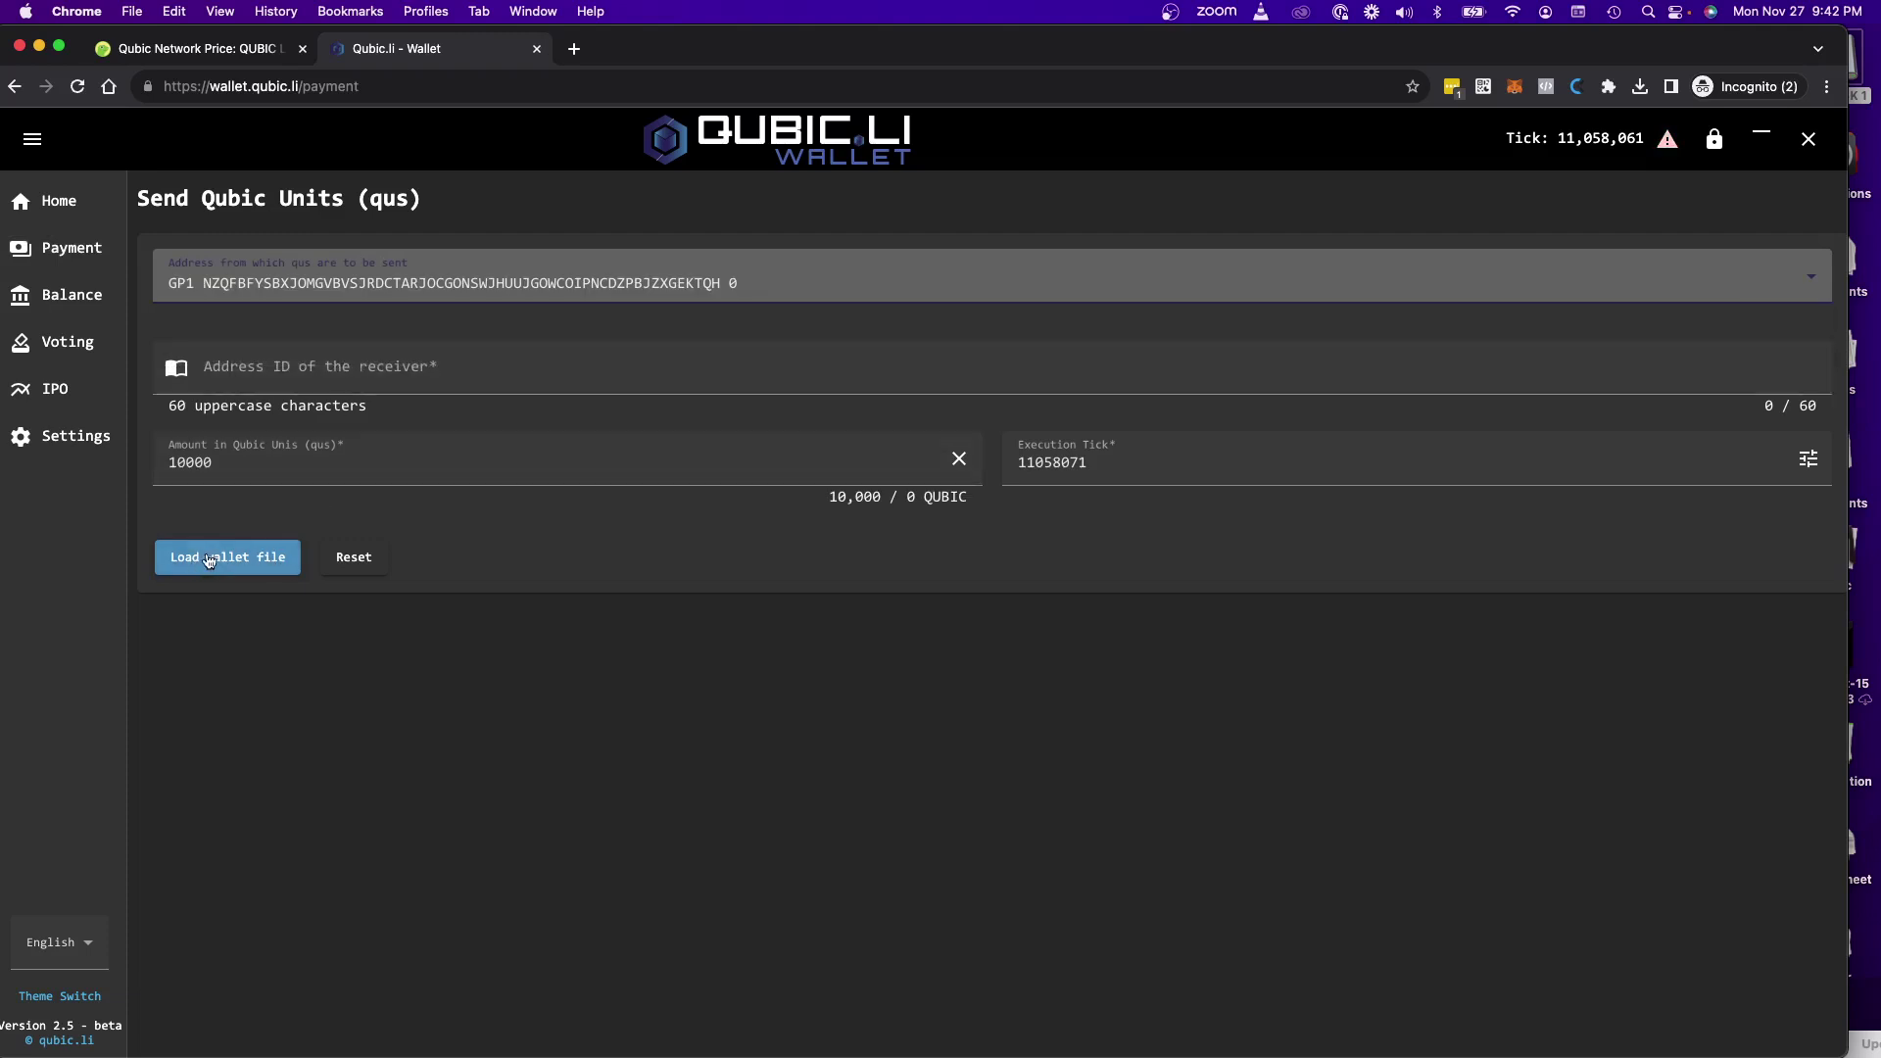
click(296, 367)
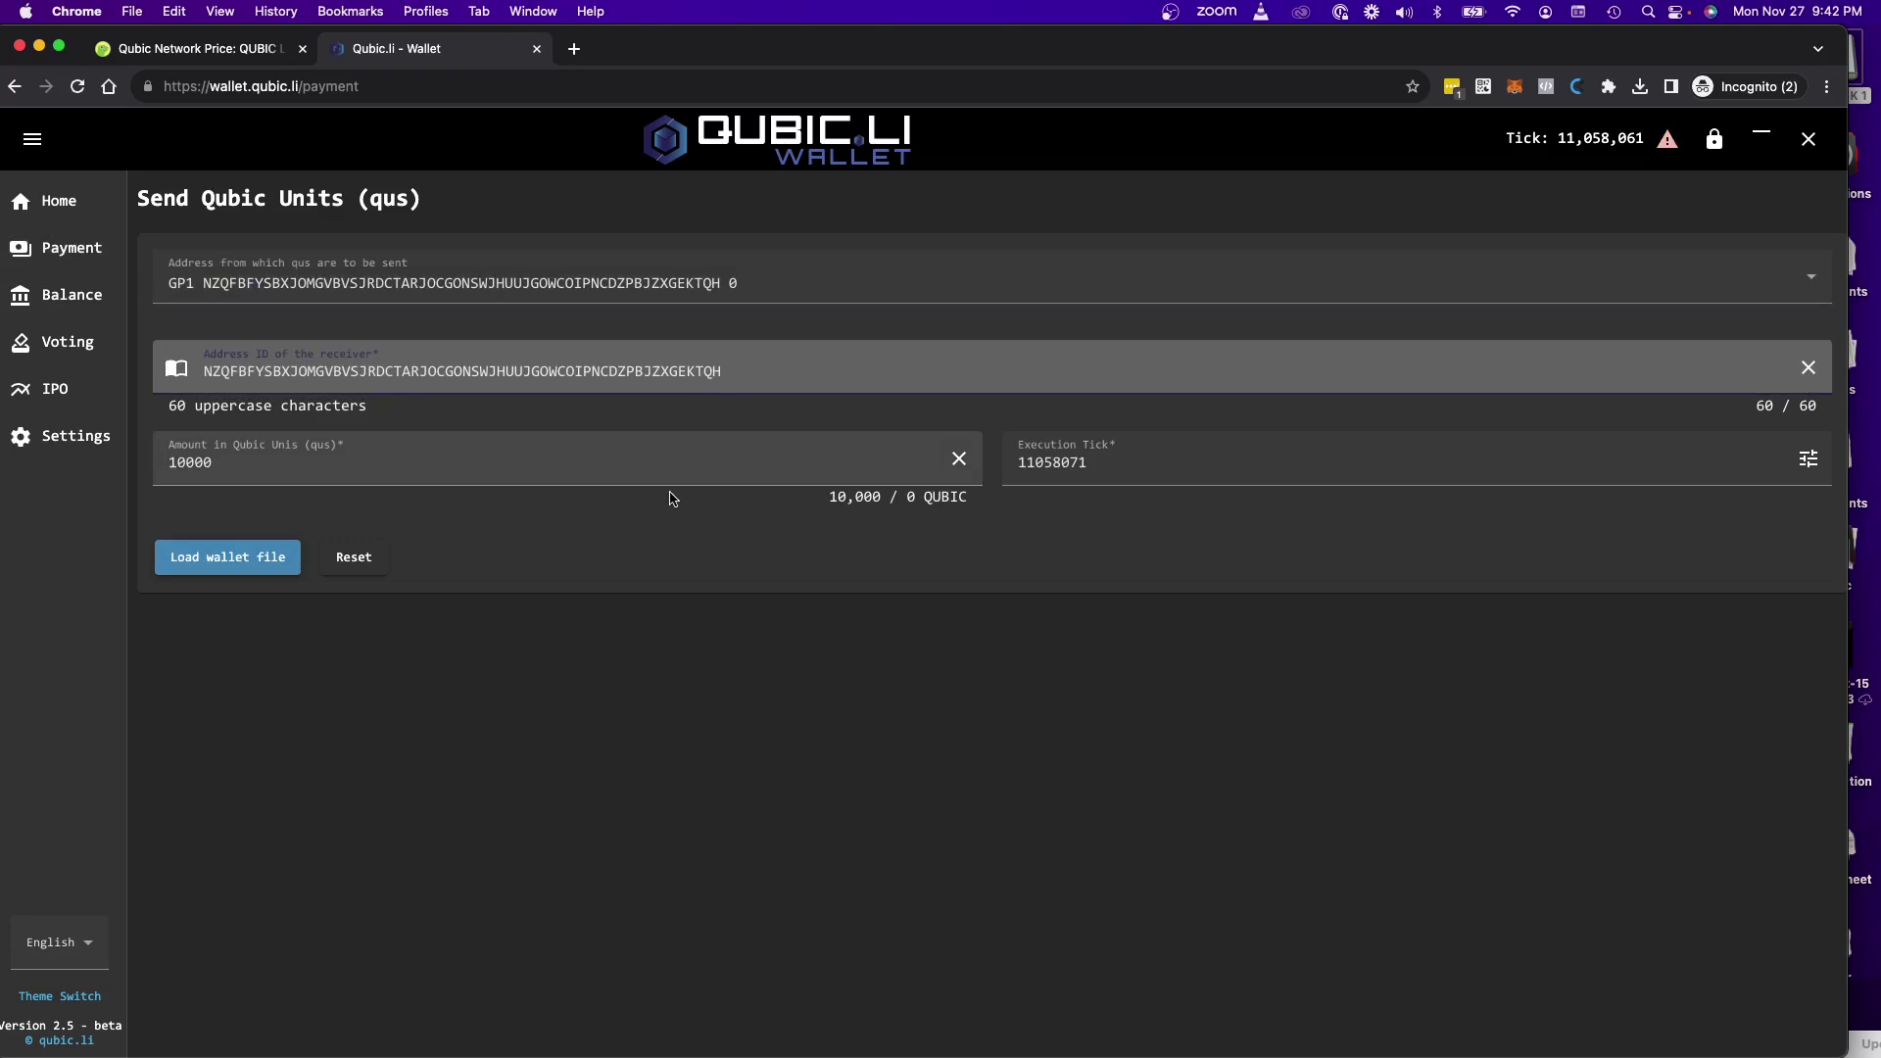
- Unlock the wallet by loading qubic.li-wallet.unlock and entering the wallet password
click(202, 566)
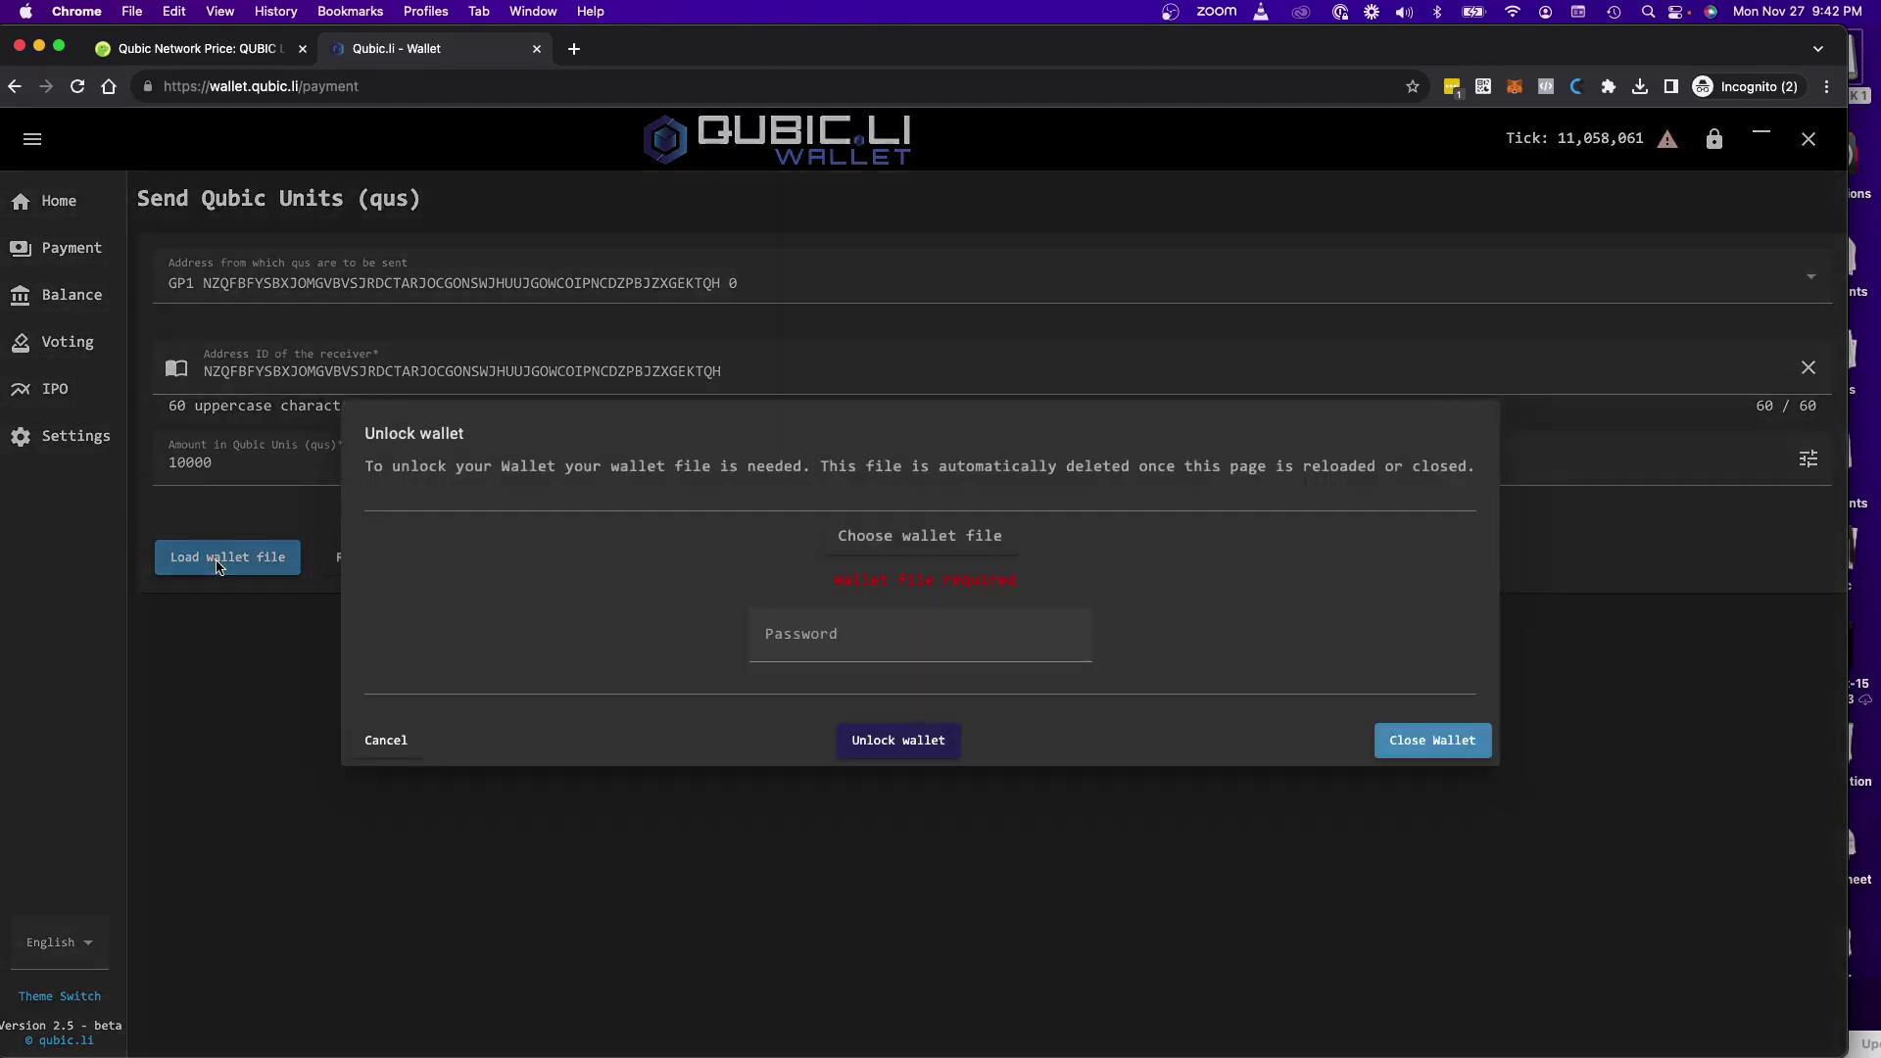
click(940, 549)
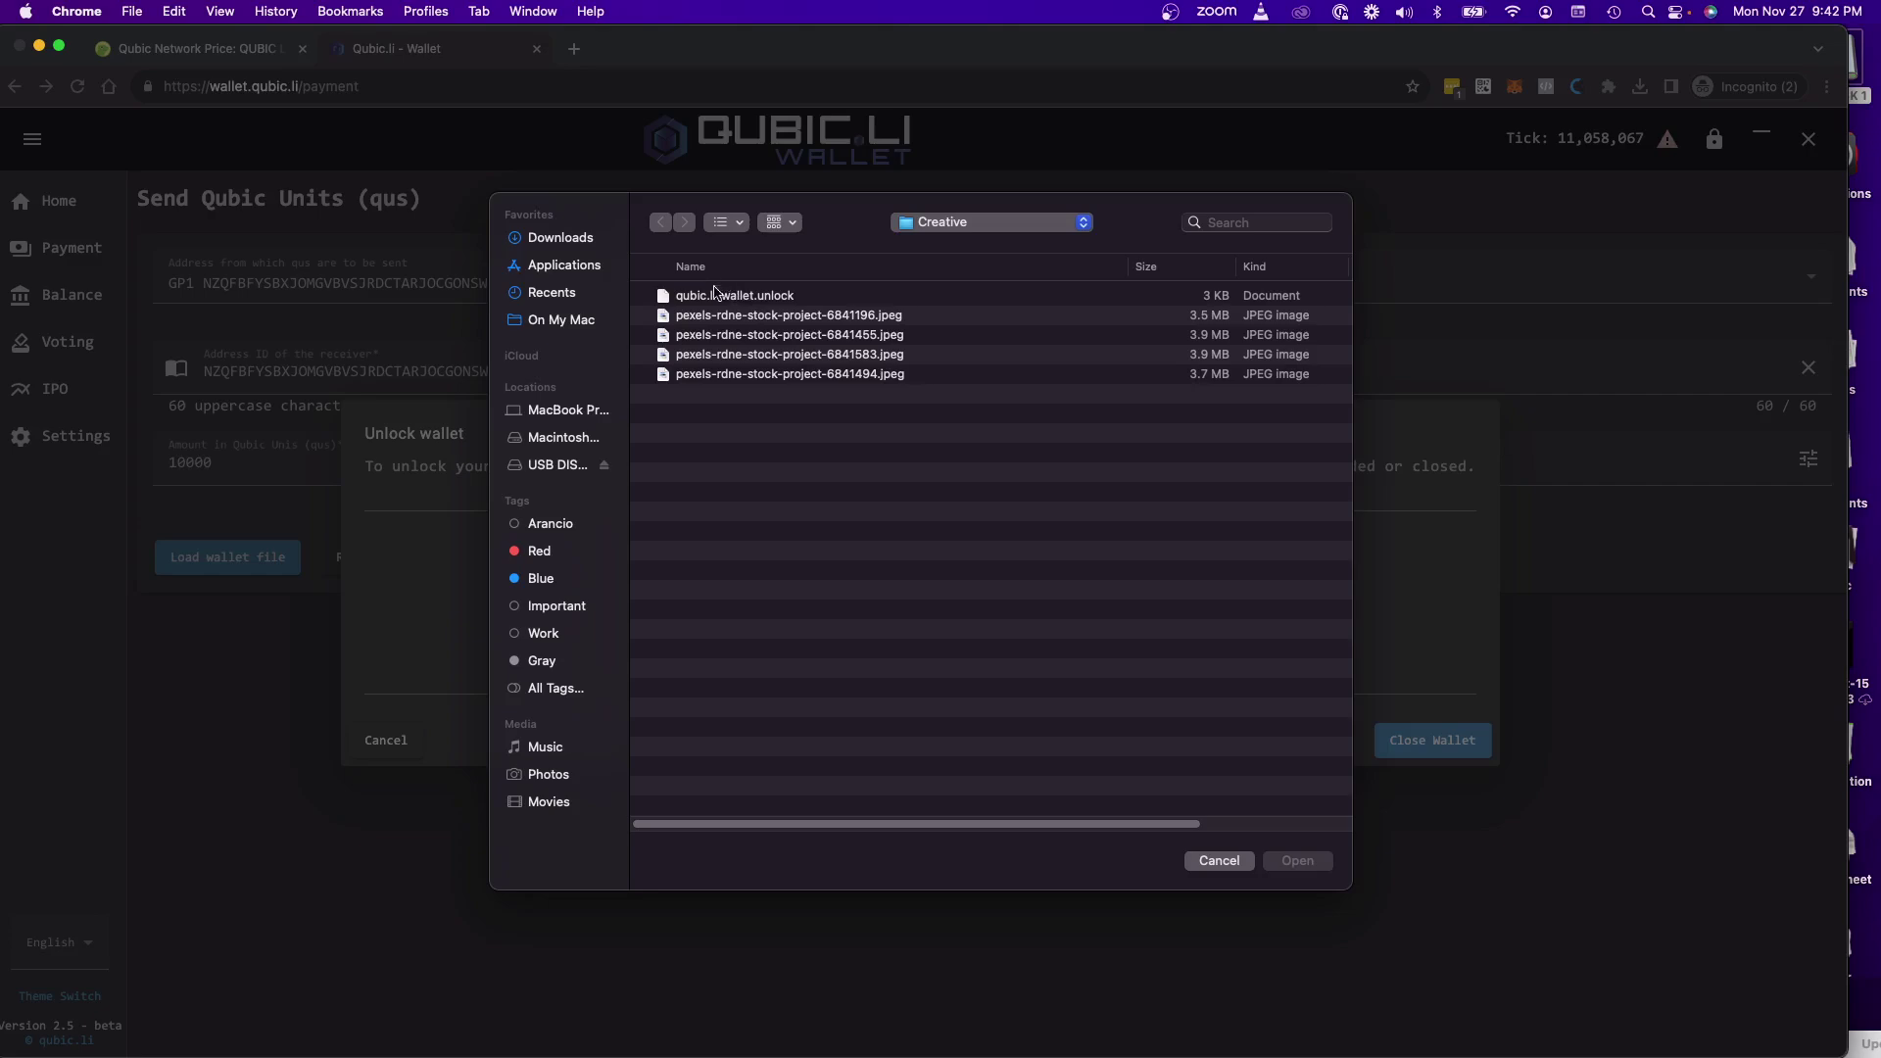
click(772, 303)
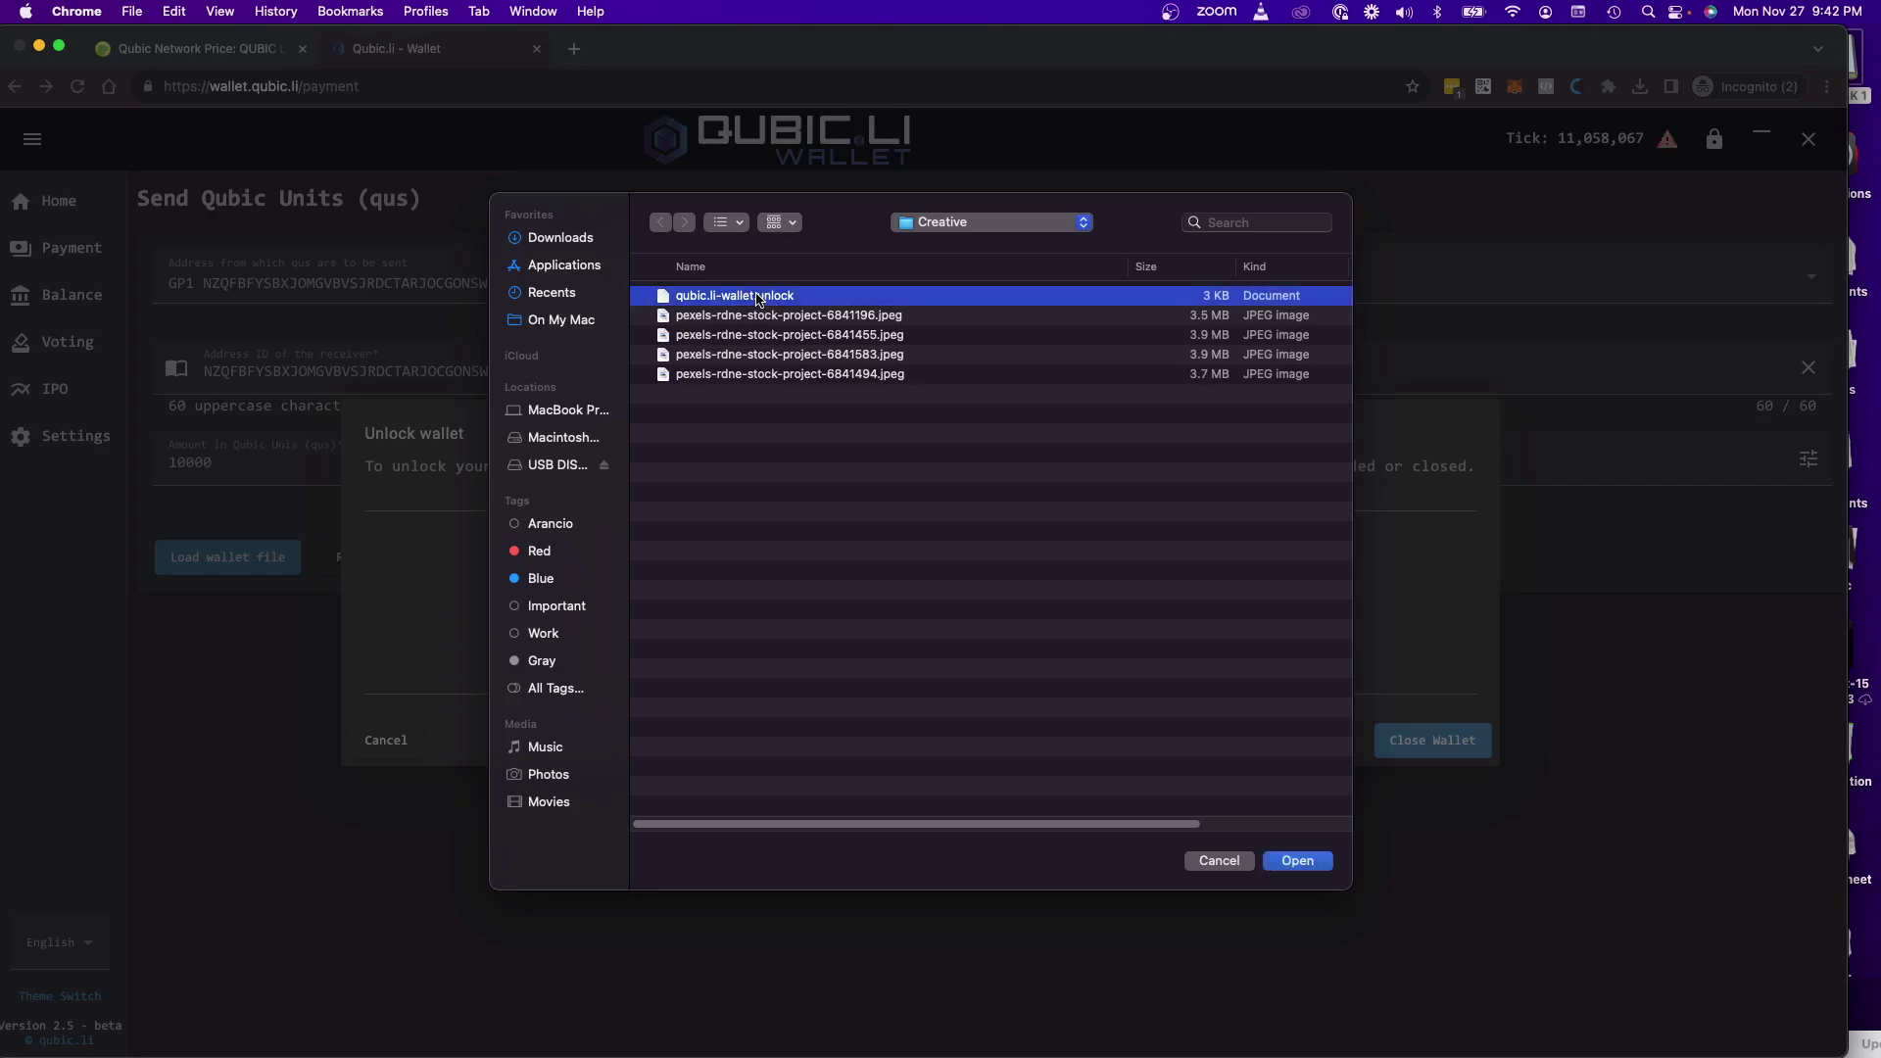
click(1297, 861)
click(899, 639)
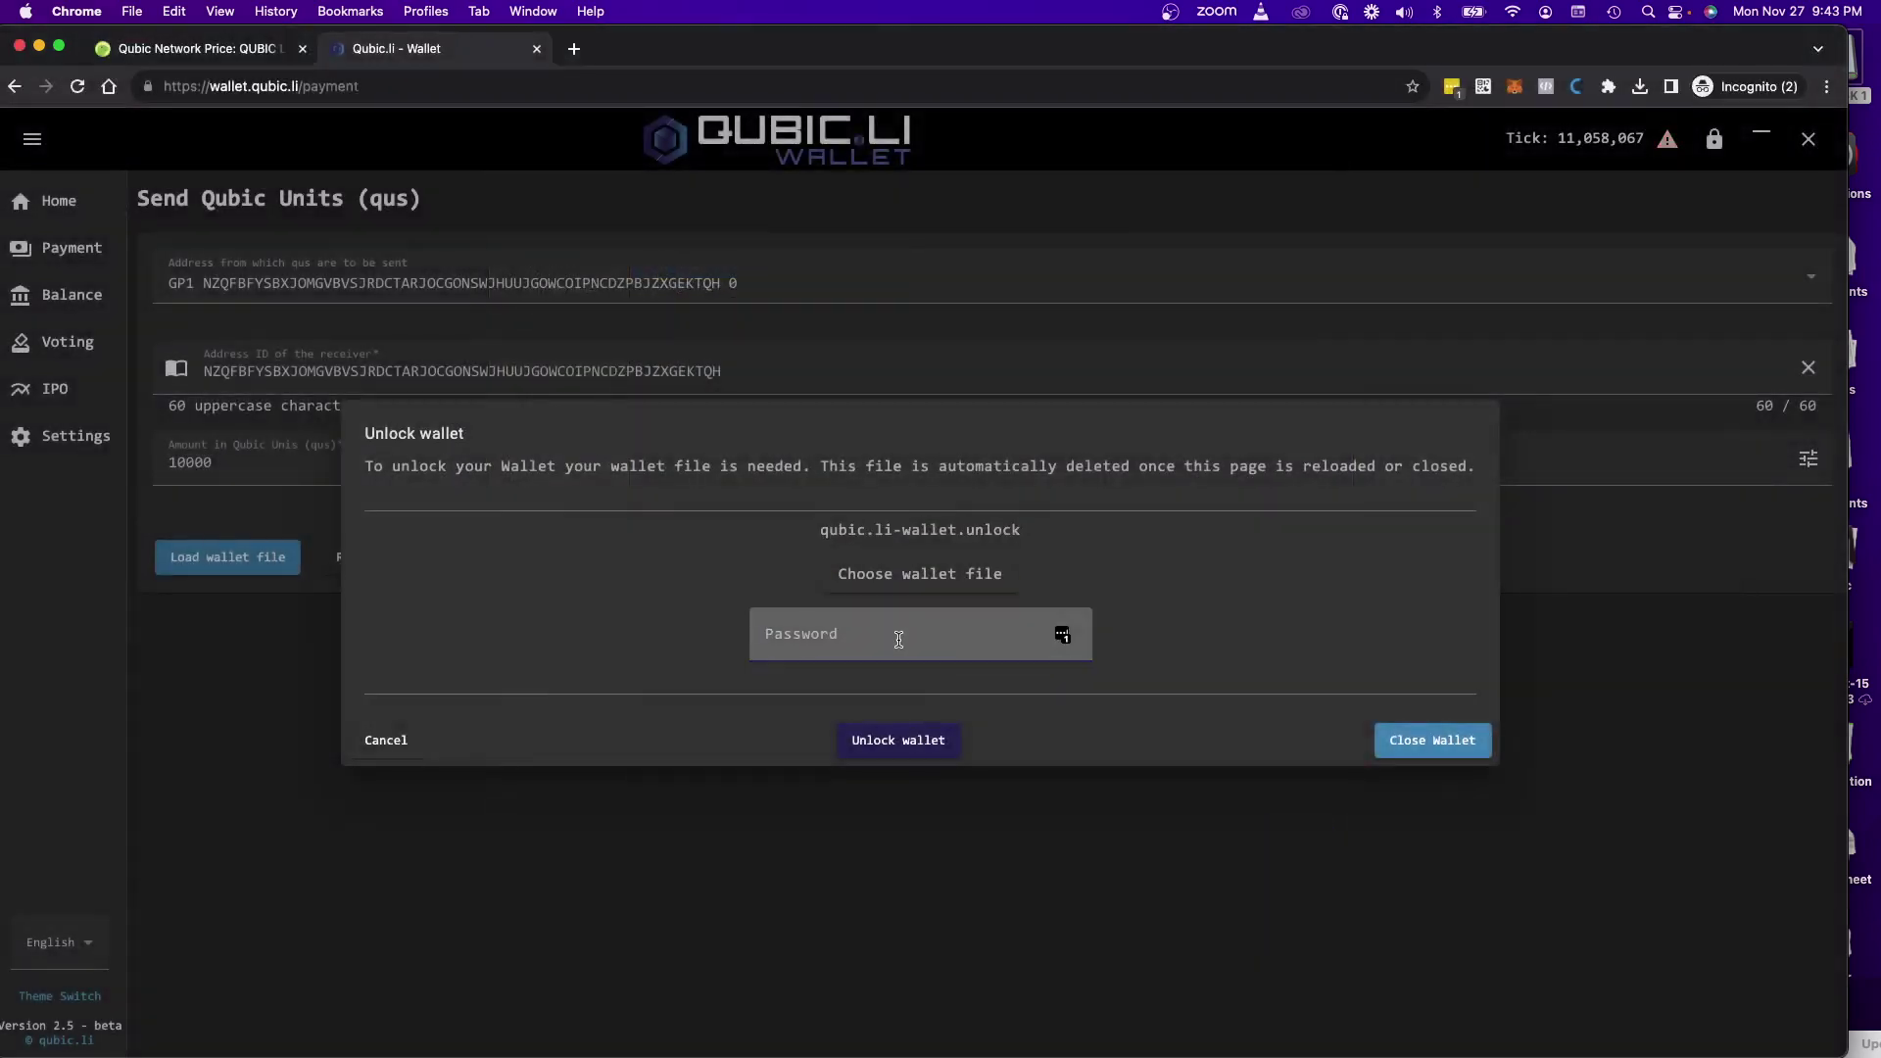
text(•••••••••)
click(873, 743)
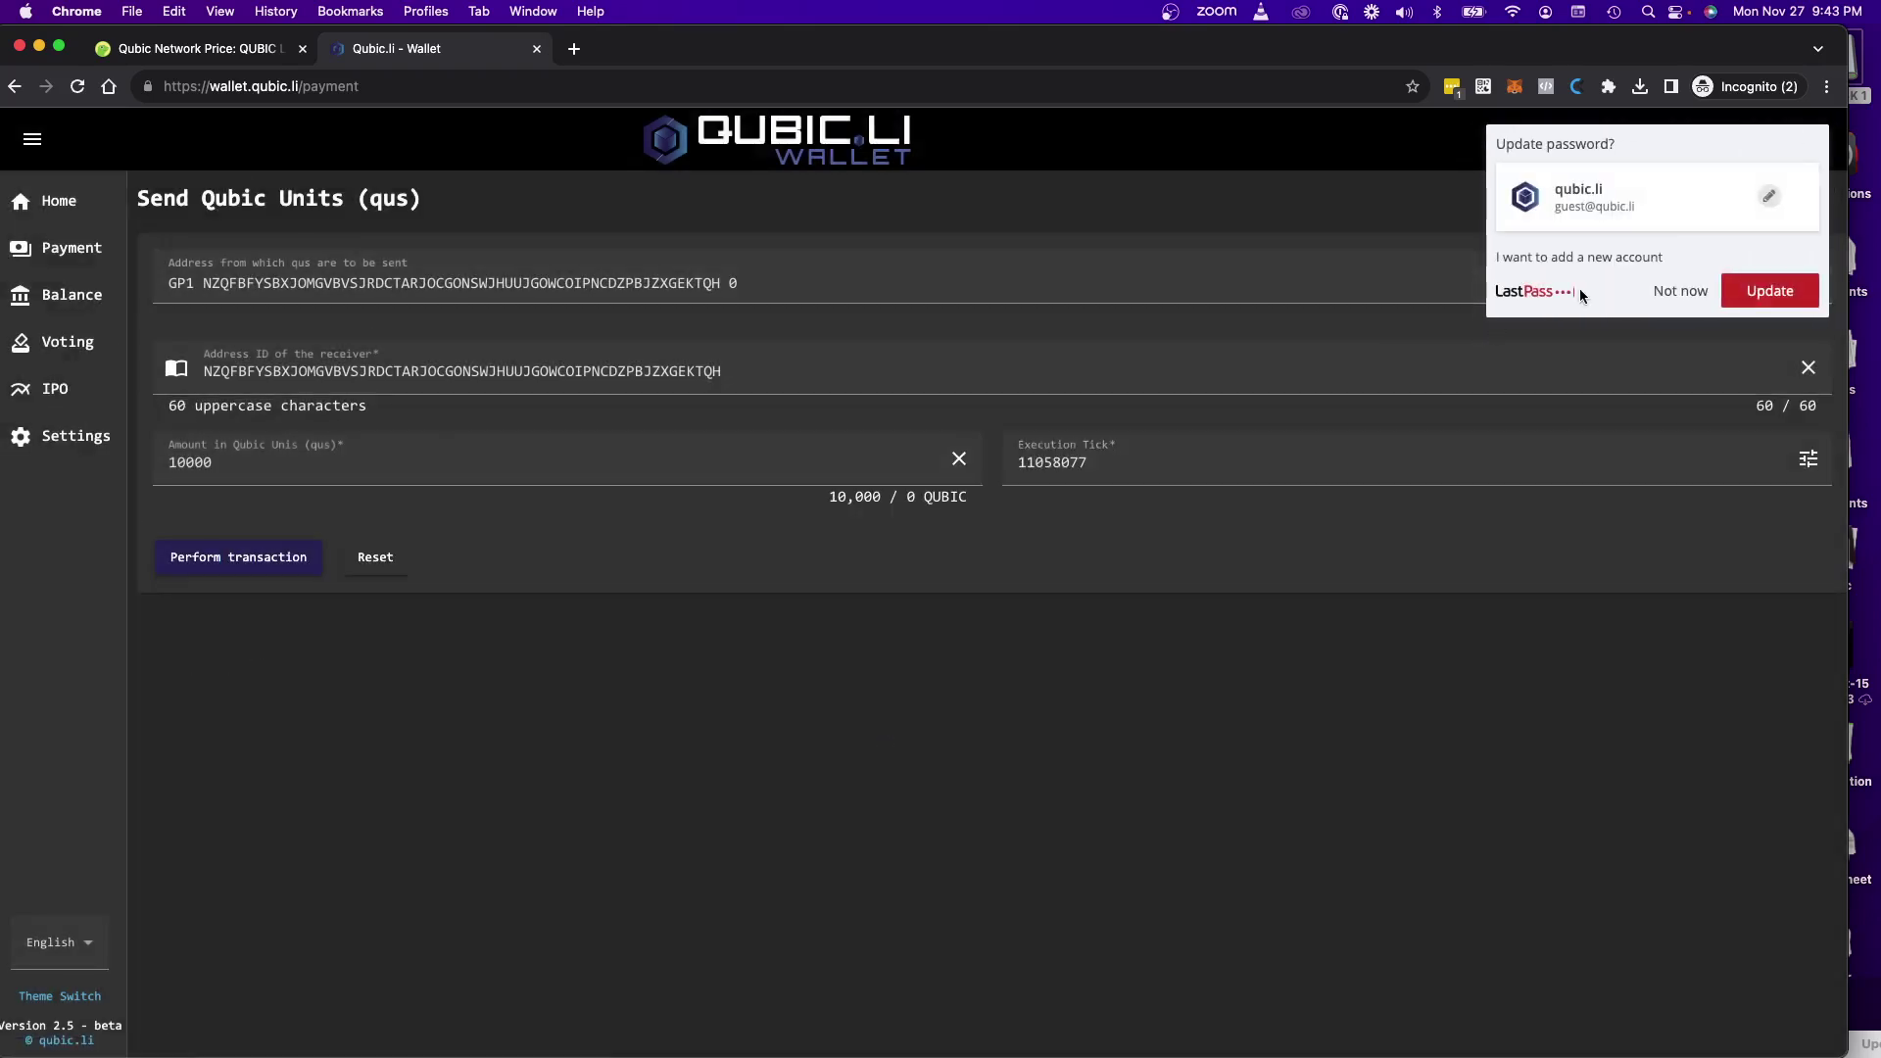
- Dismiss the LastPass password-update popup and return to the Home address list
click(1677, 292)
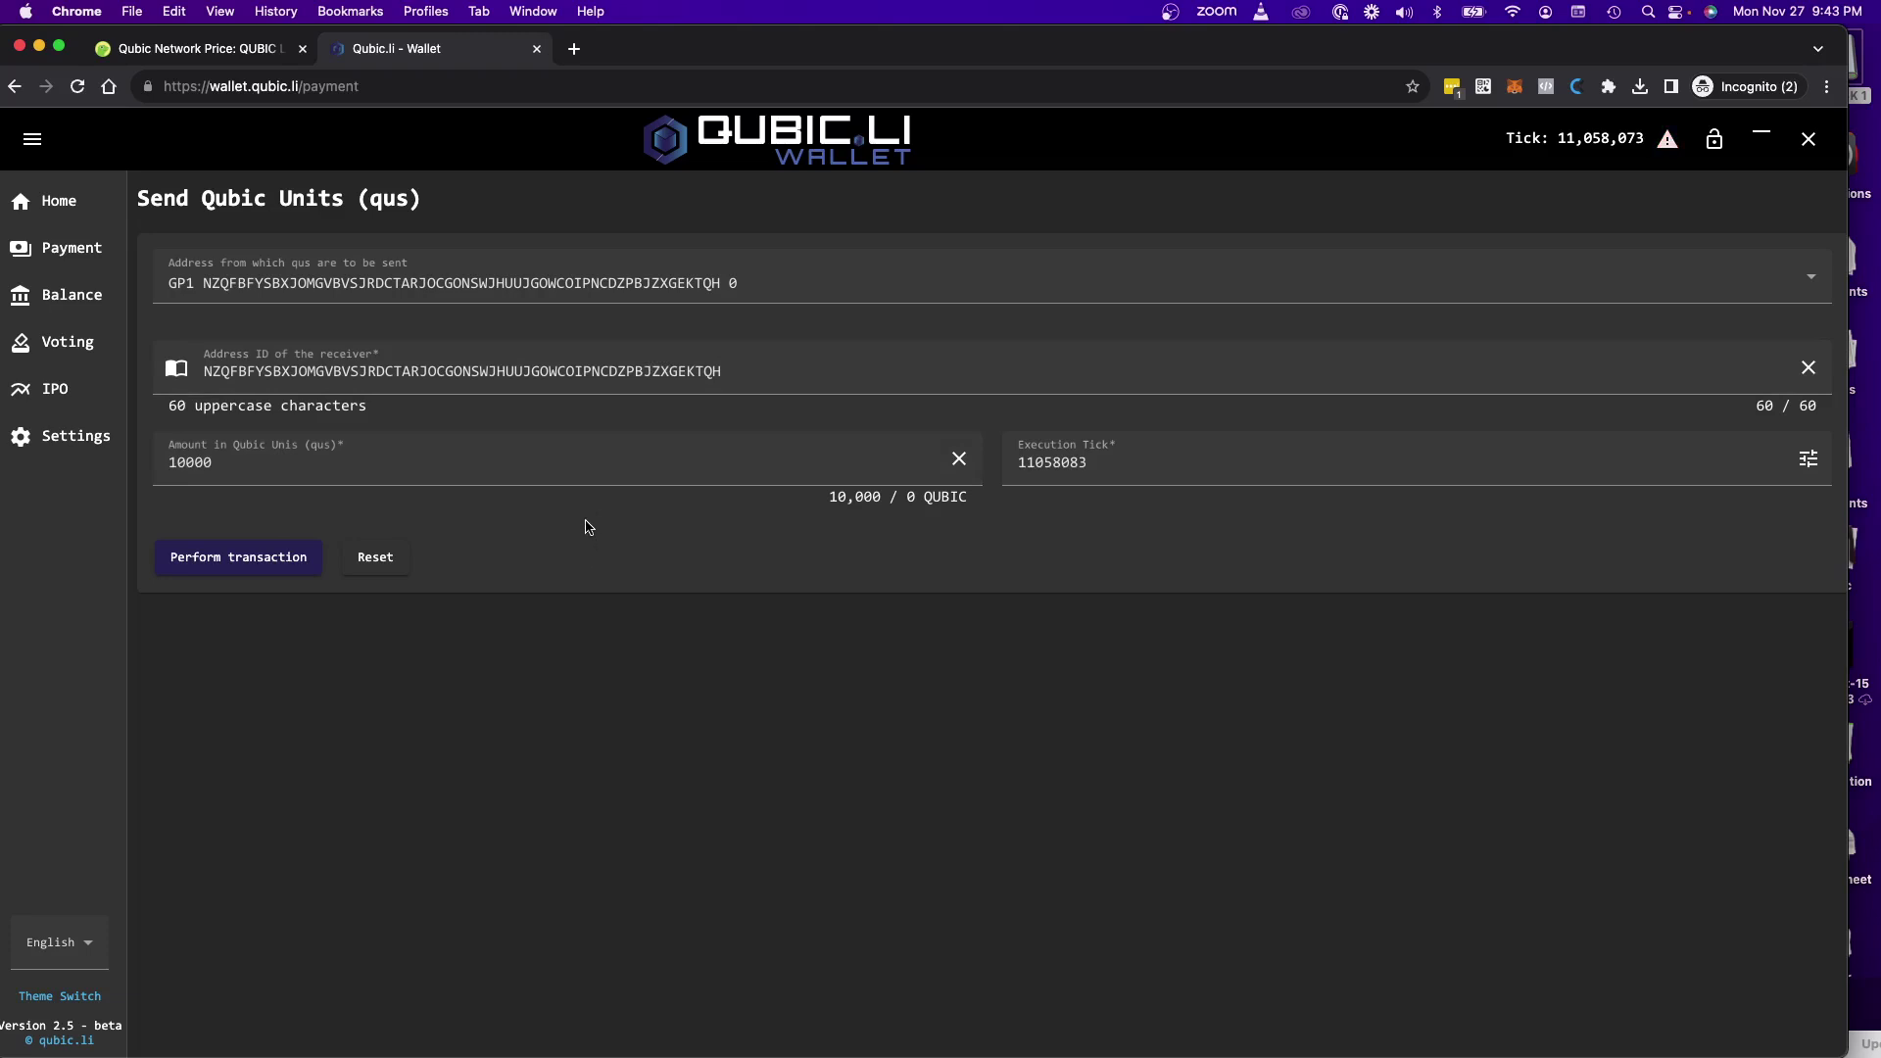
click(54, 201)
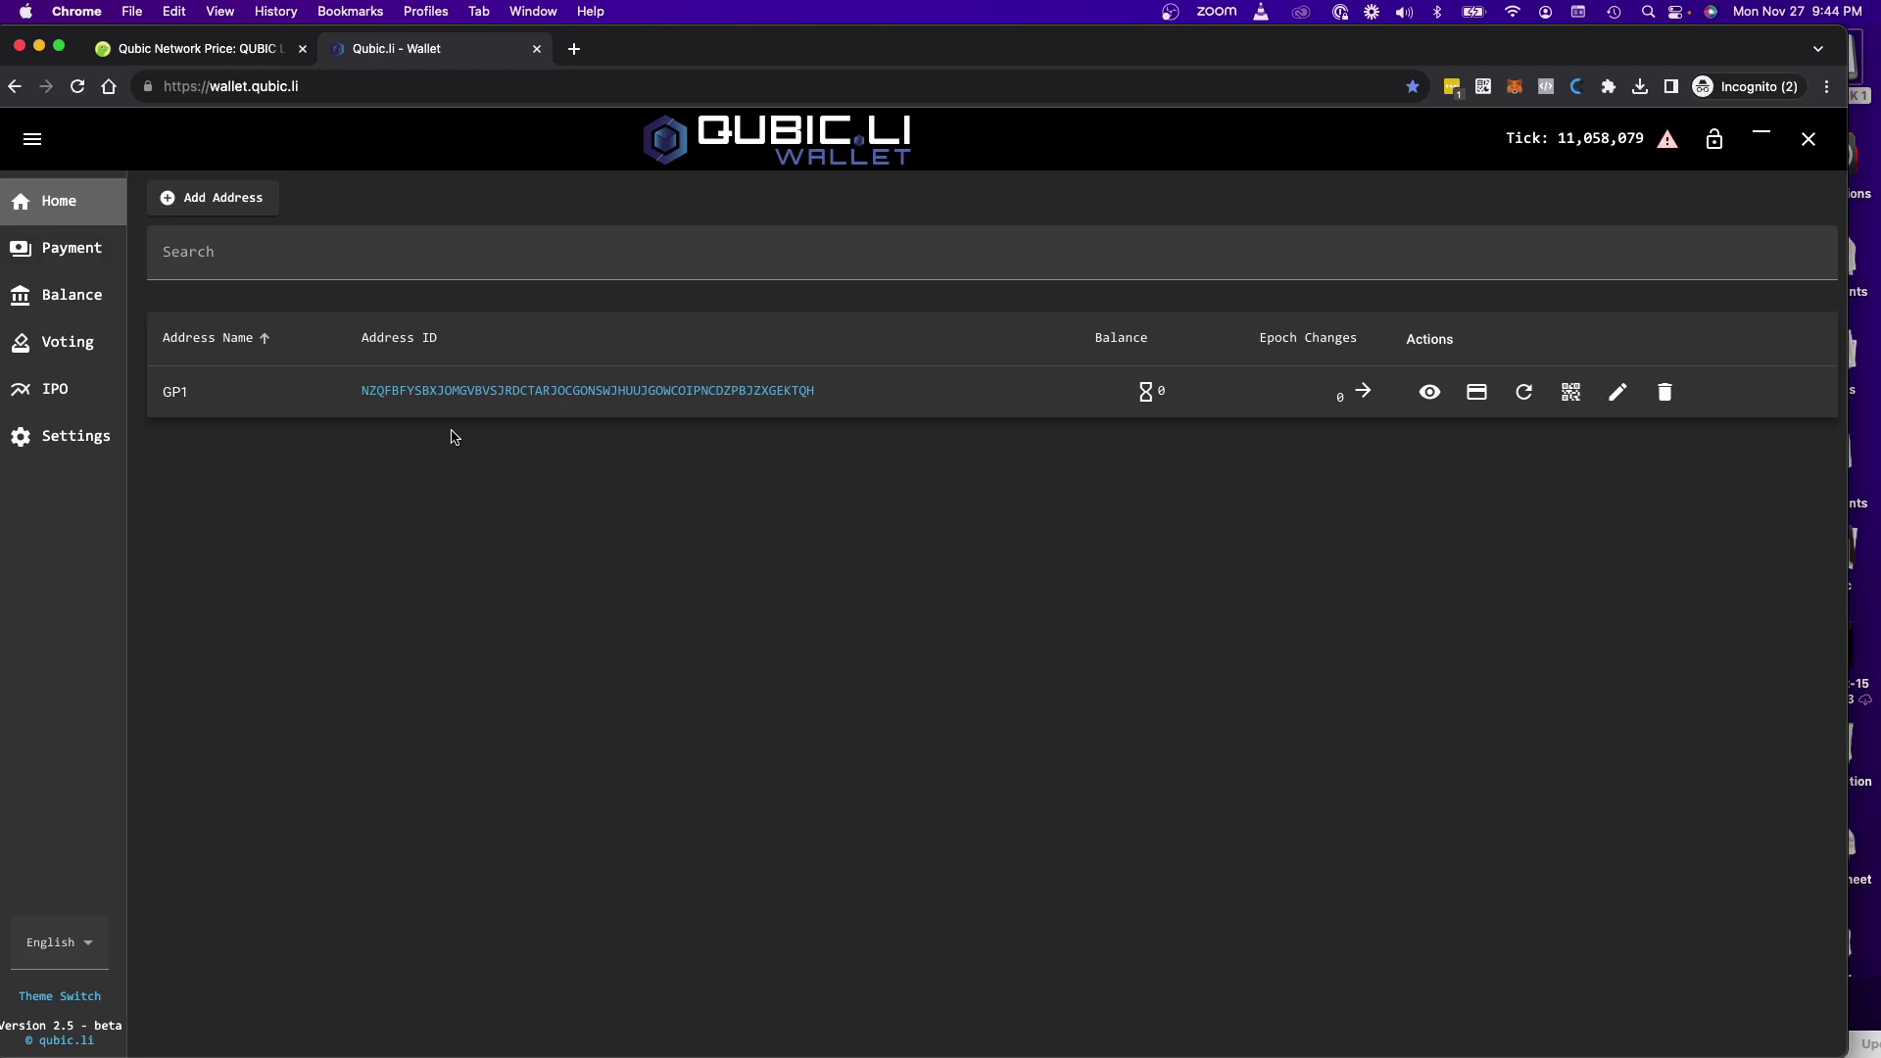
click(236, 201)
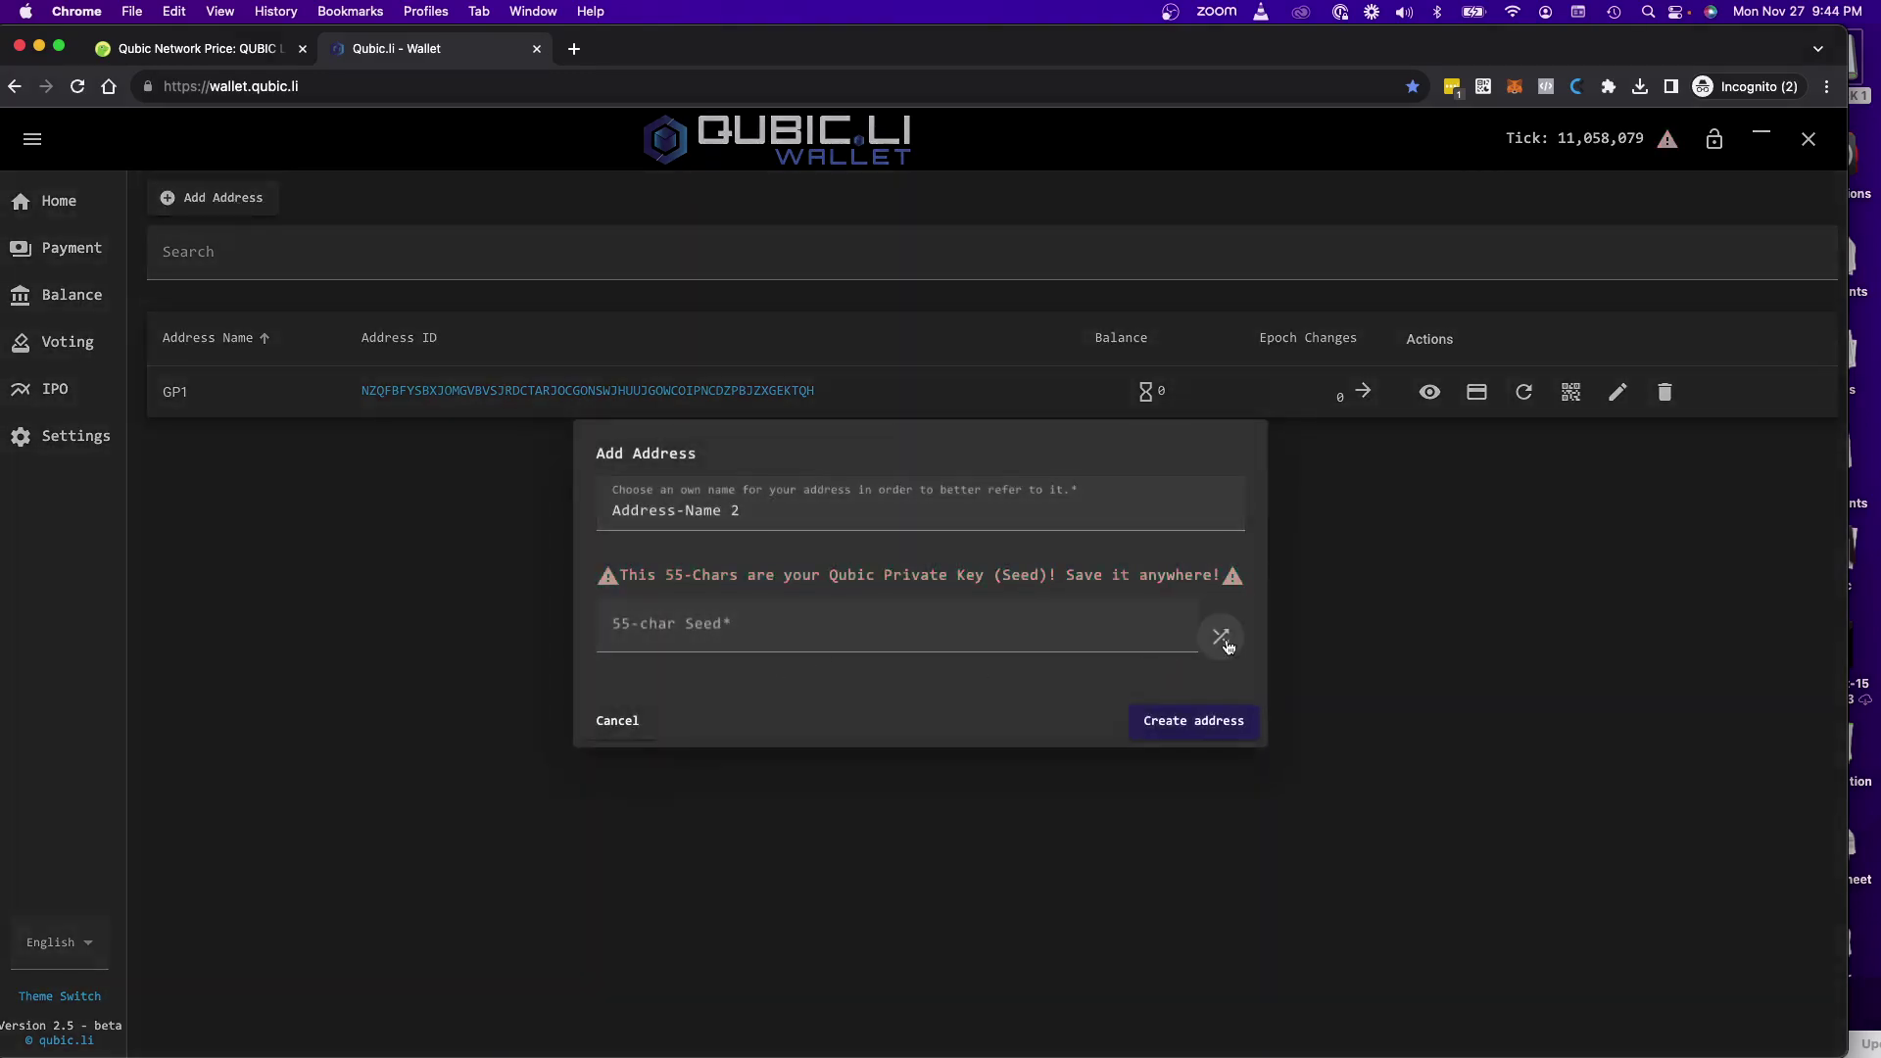
click(1223, 640)
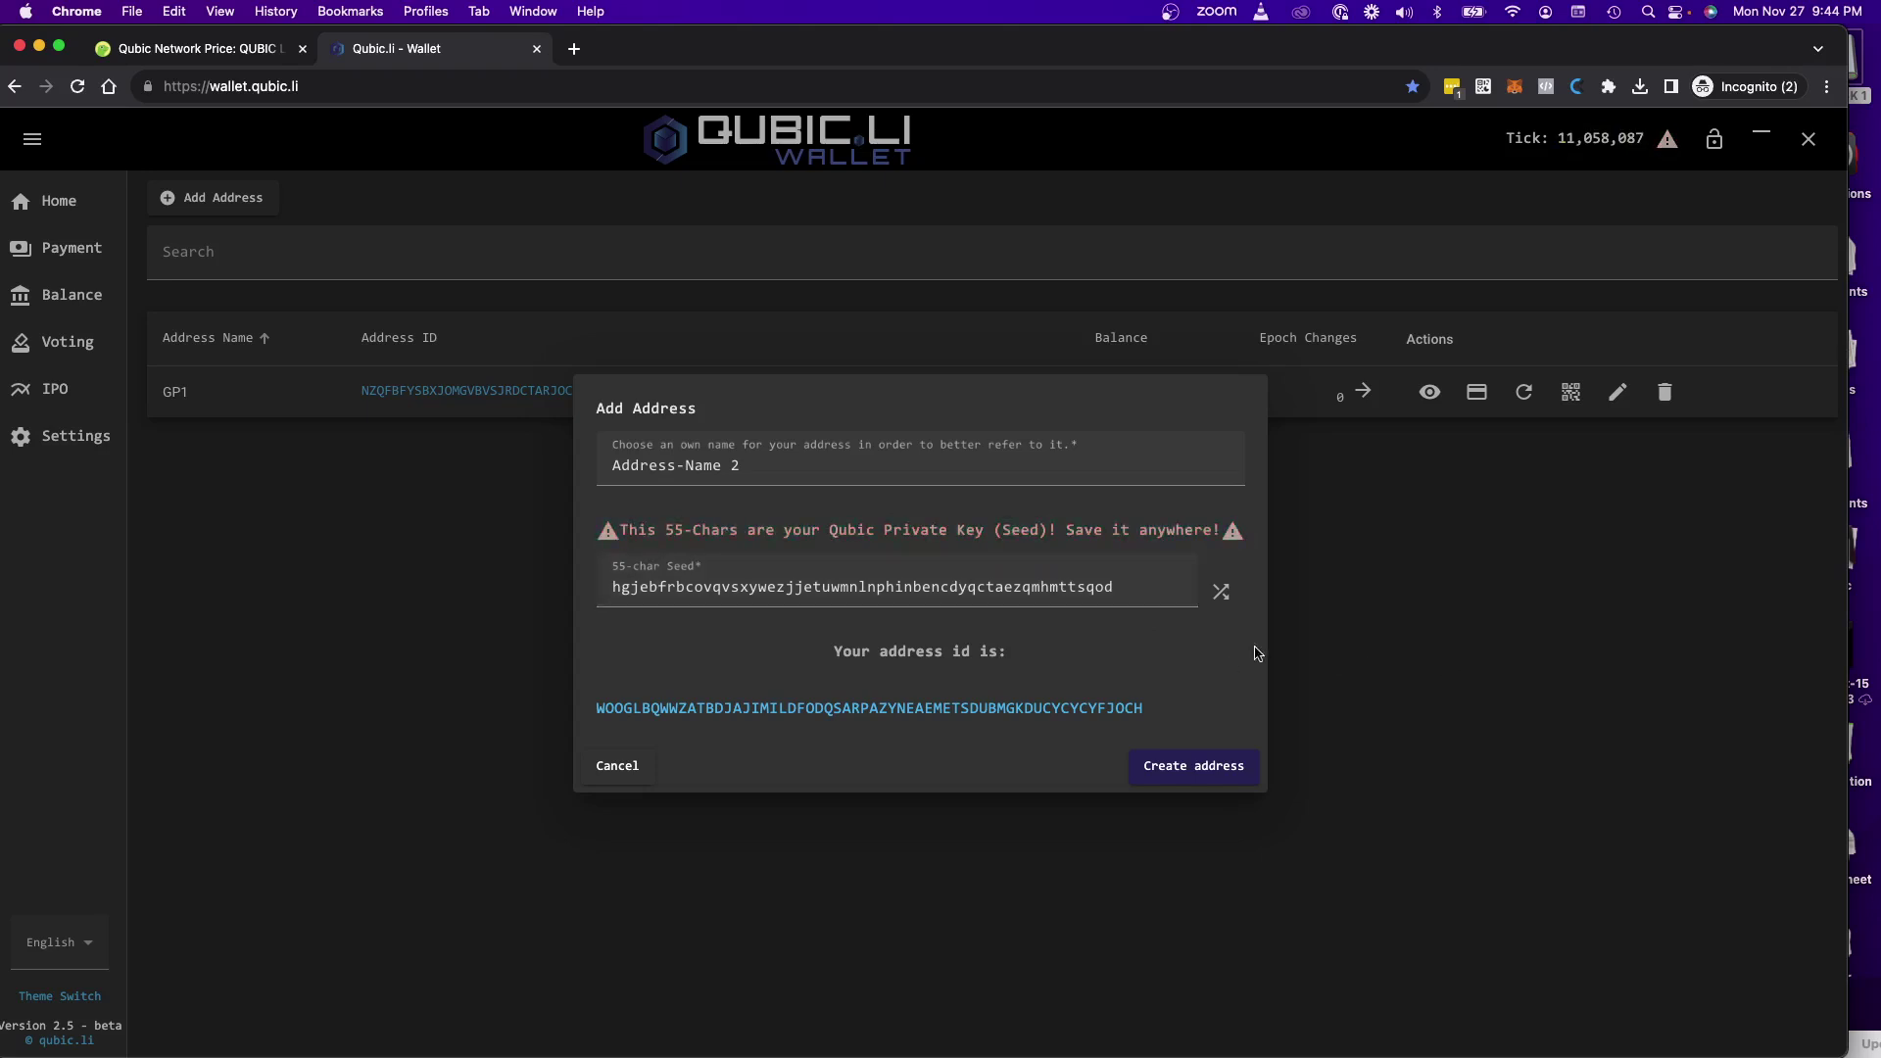
click(1411, 642)
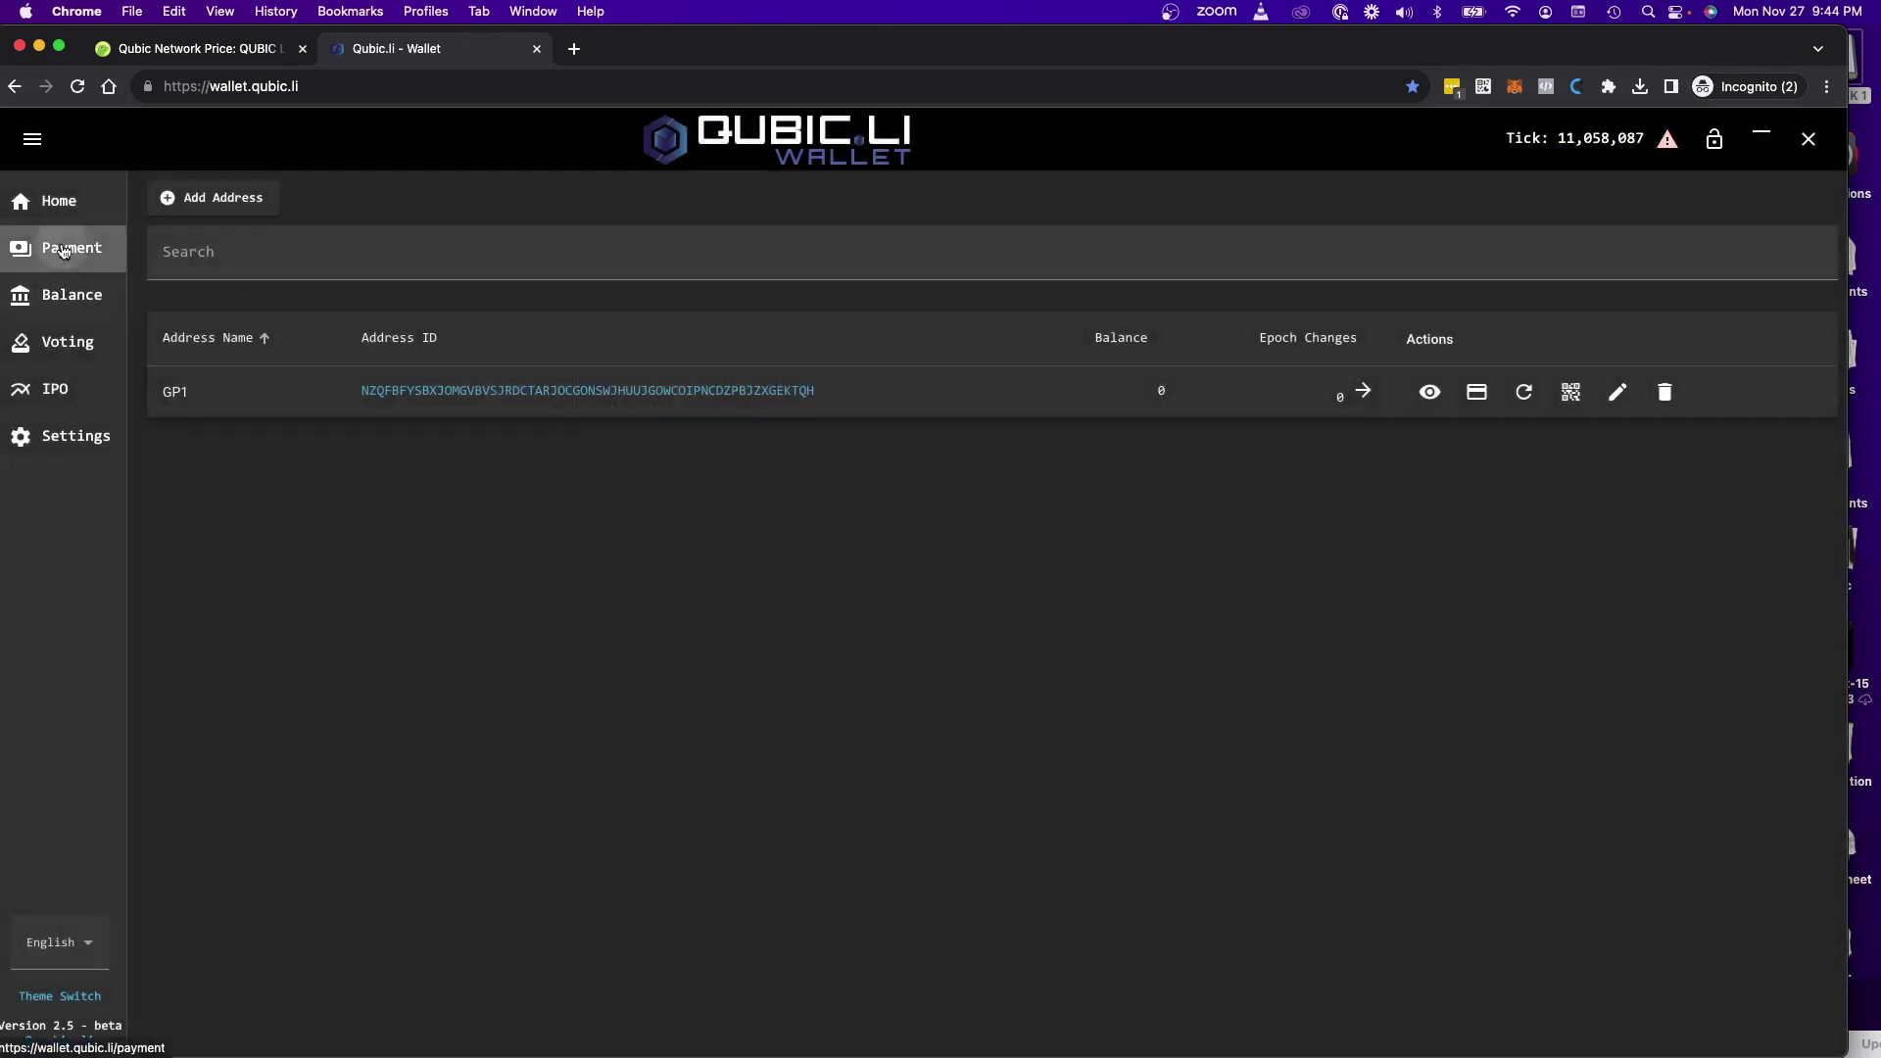
click(71, 248)
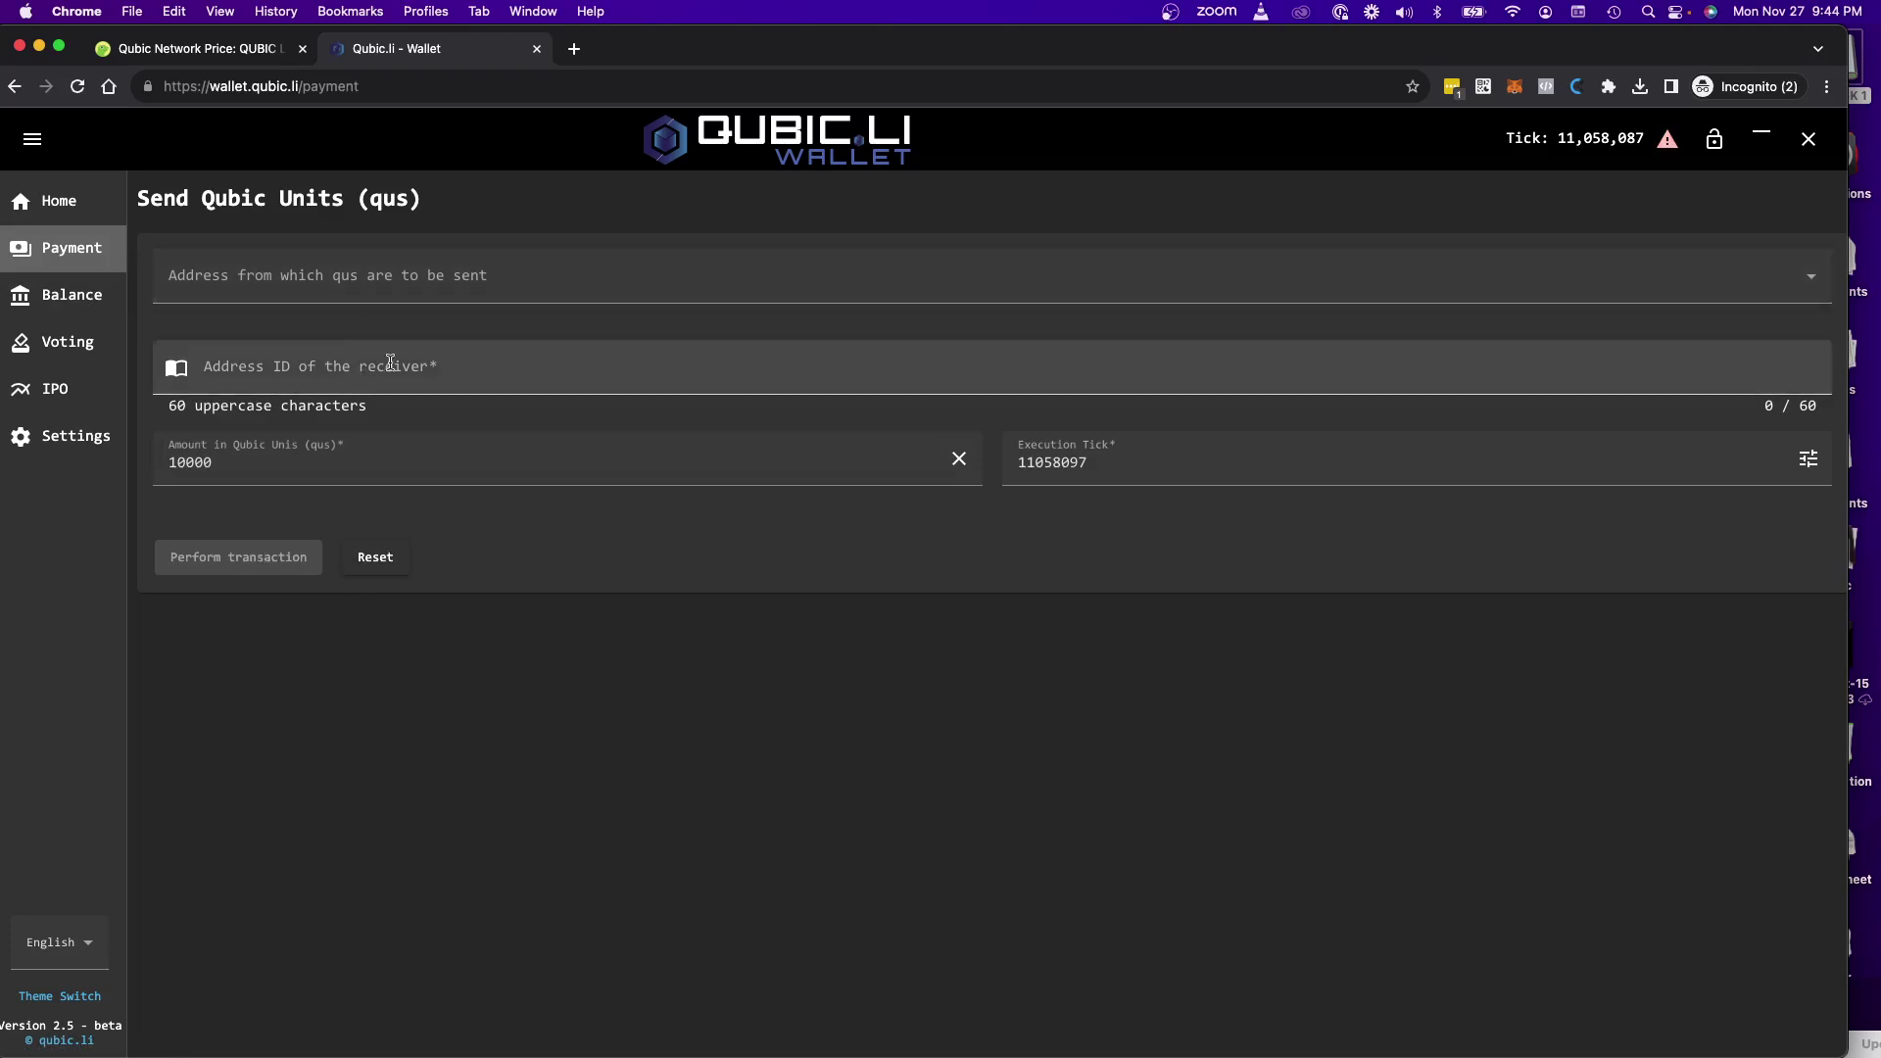
click(84, 299)
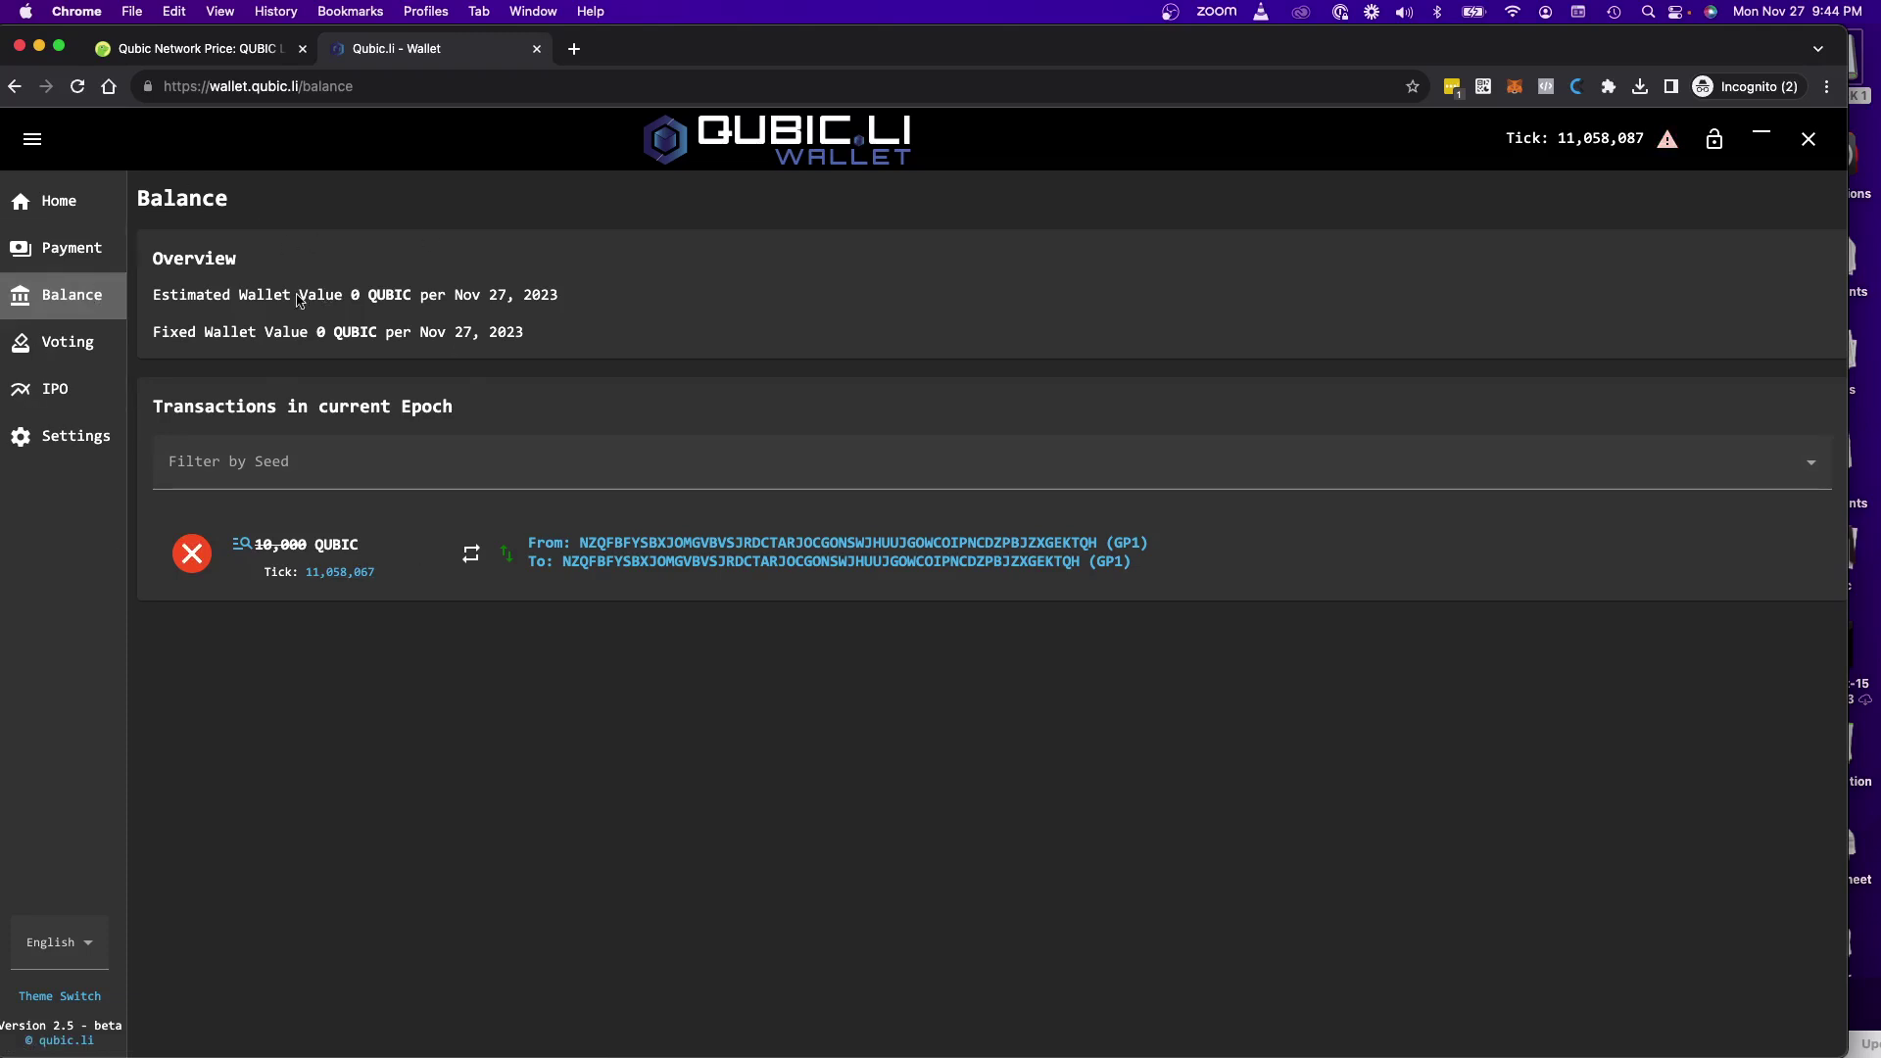
click(363, 87)
key(Return)
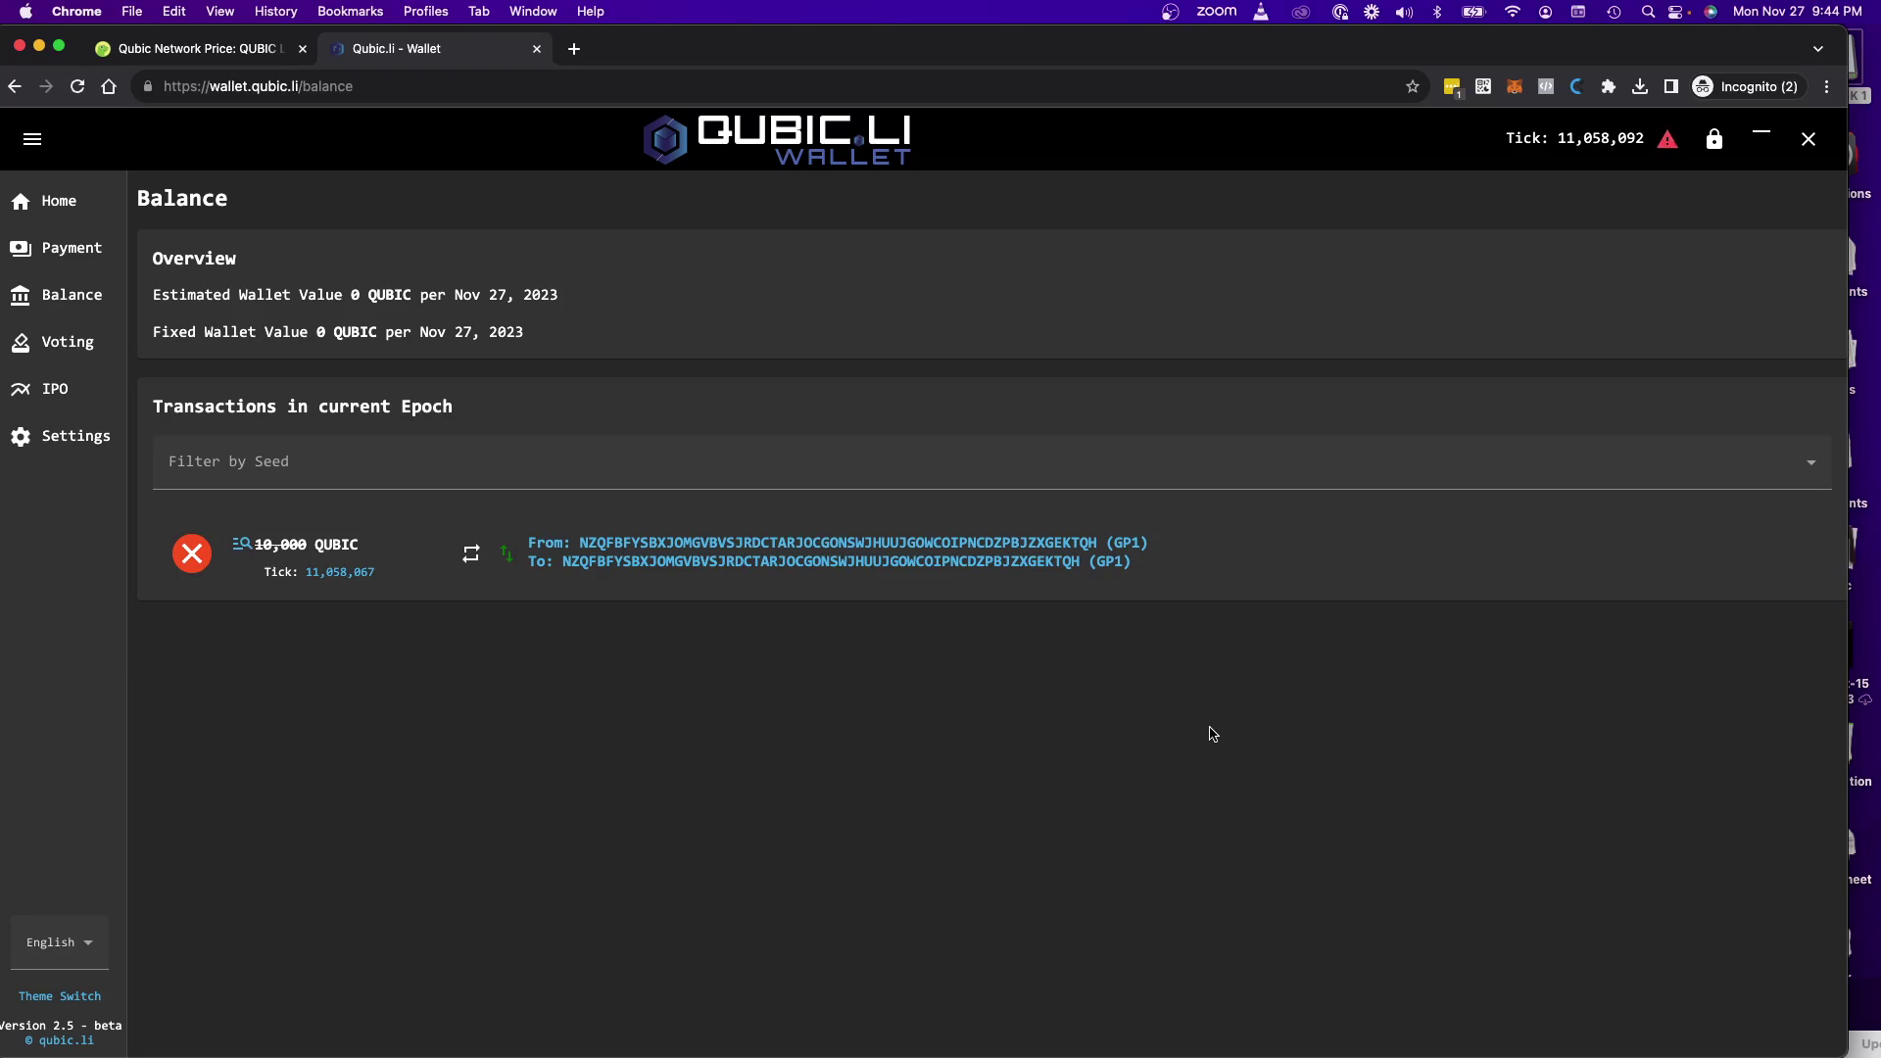
click(85, 200)
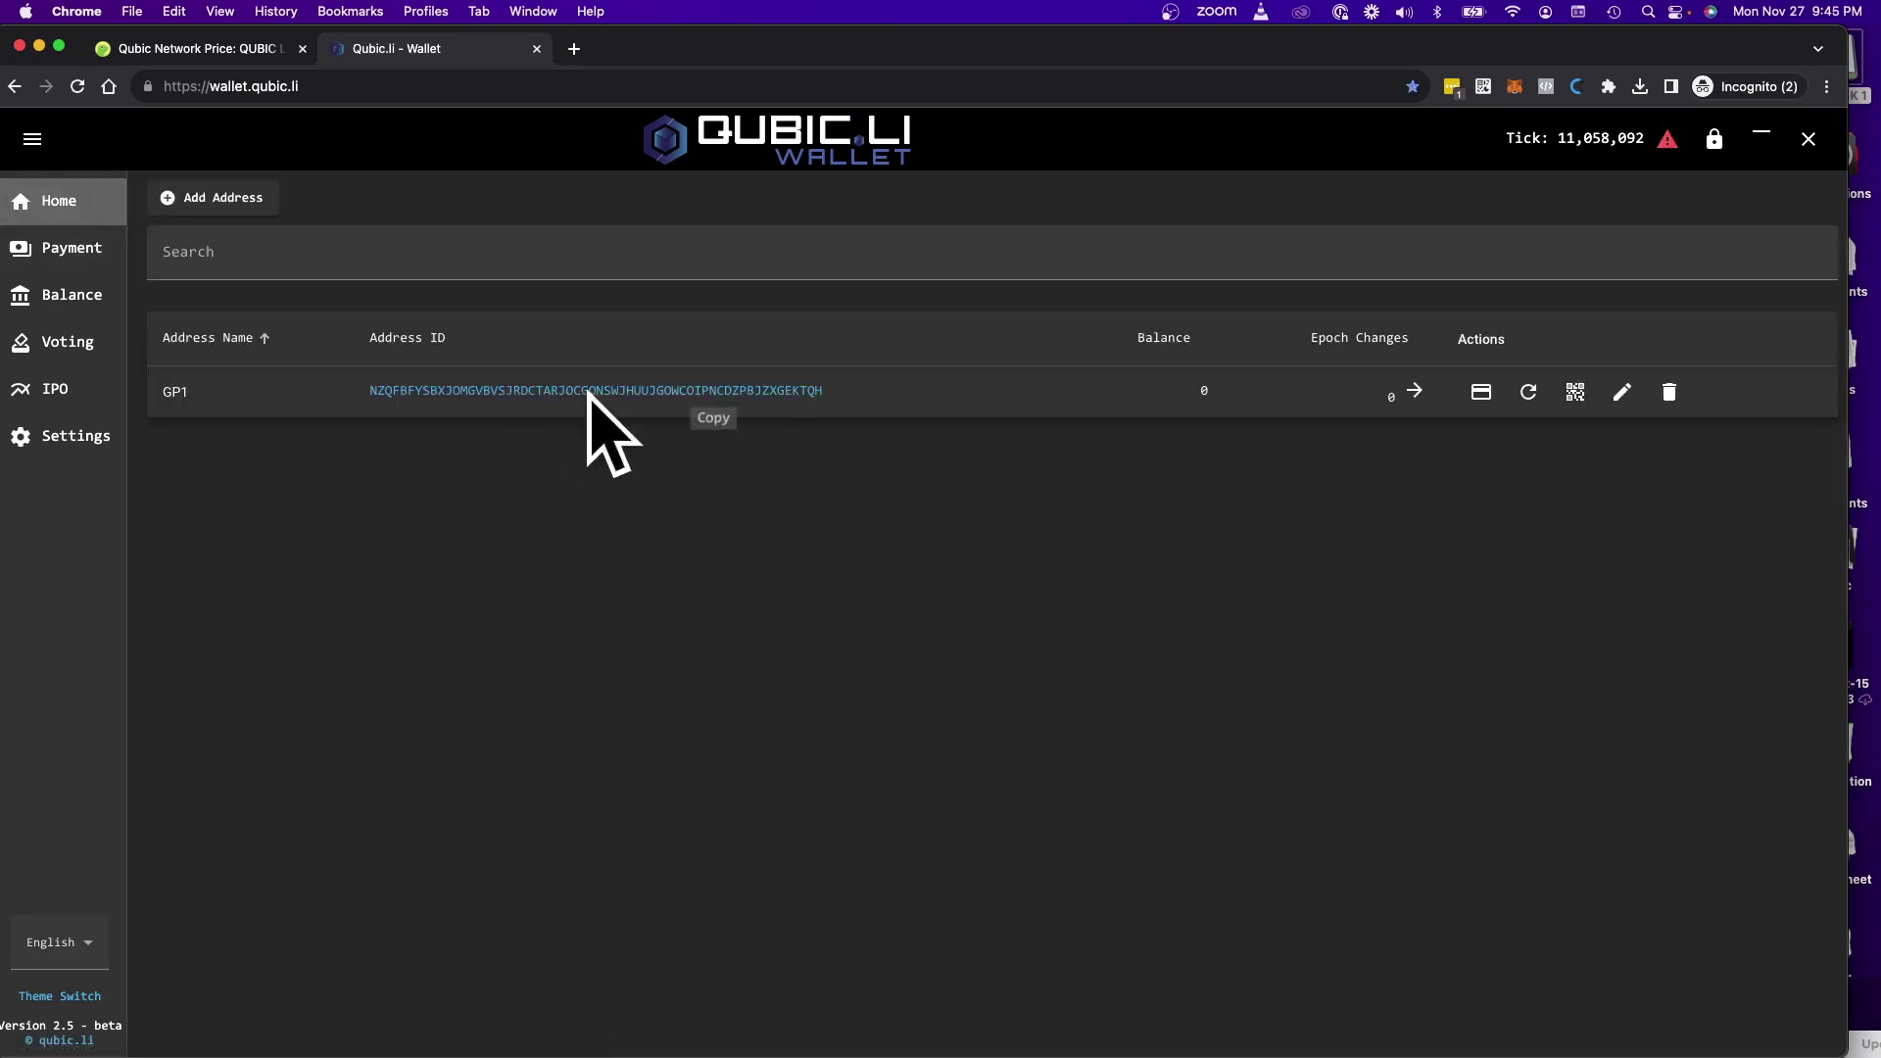